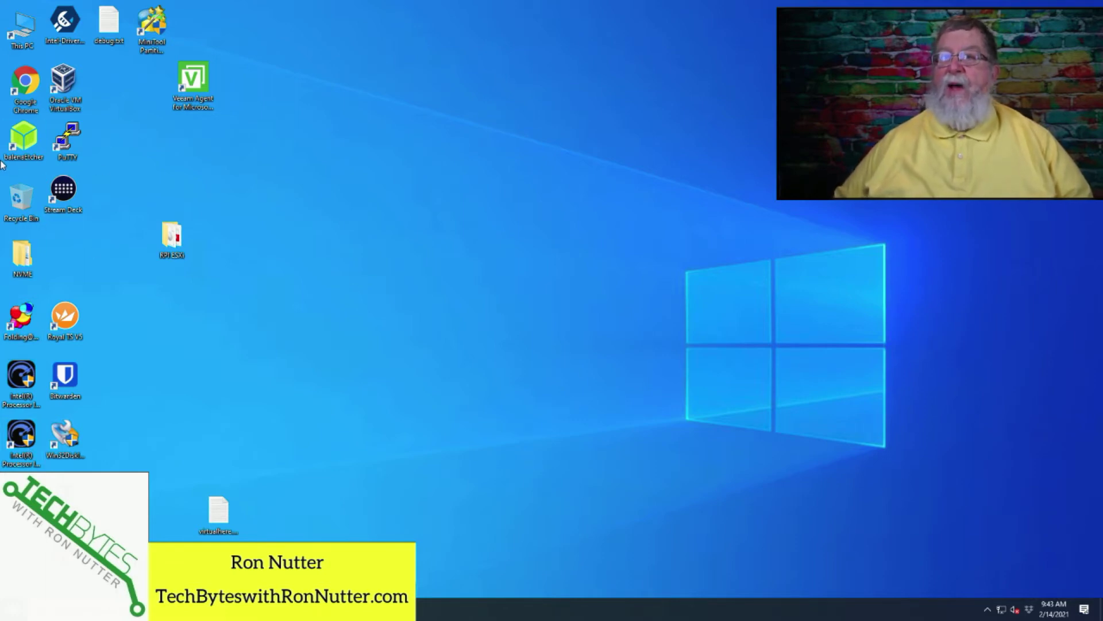
- Flash the 2021-01-11 raspios buster lite zip from Downloads to the USB drive with balenaEtcher
double_click(26, 147)
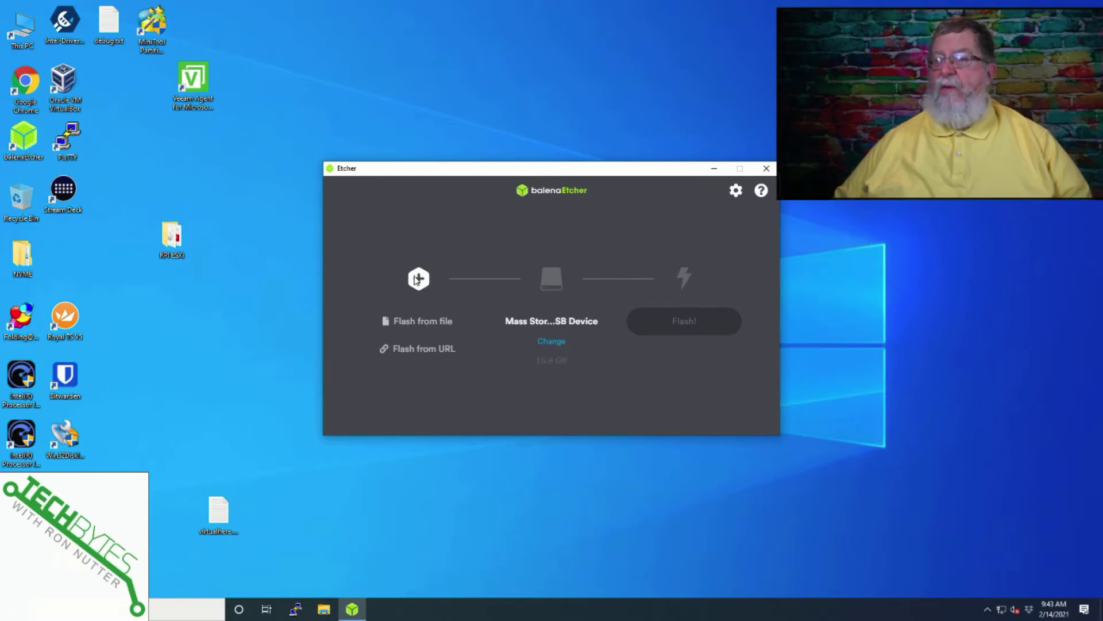
click(435, 330)
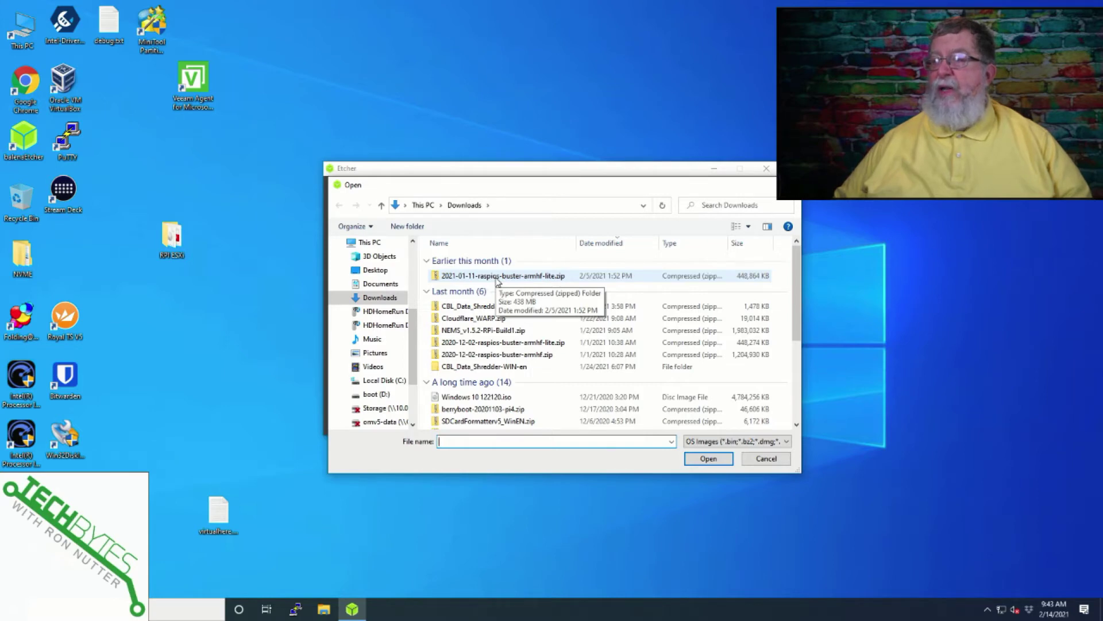
double_click(498, 277)
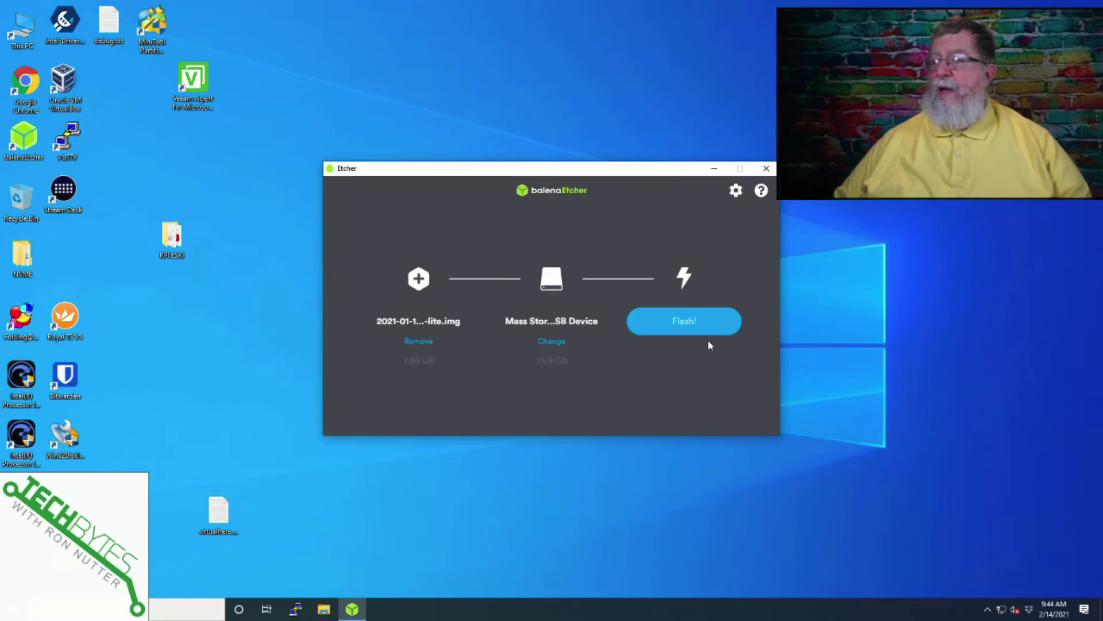
click(693, 325)
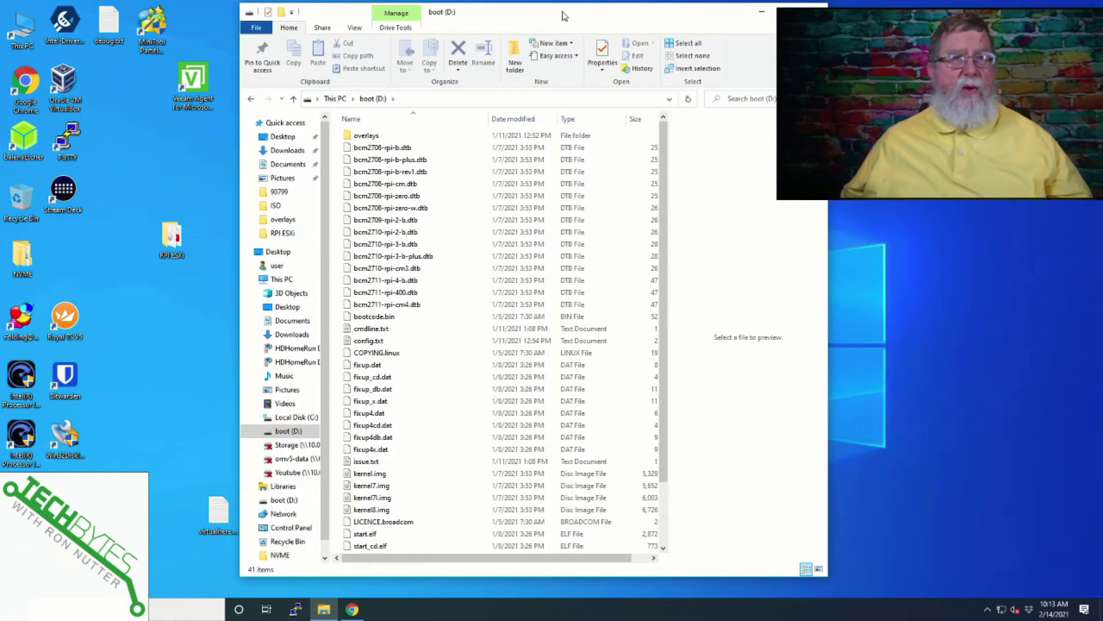
- Create an empty file named ssh with no .txt extension on the boot (D:) drive
right_click(447, 436)
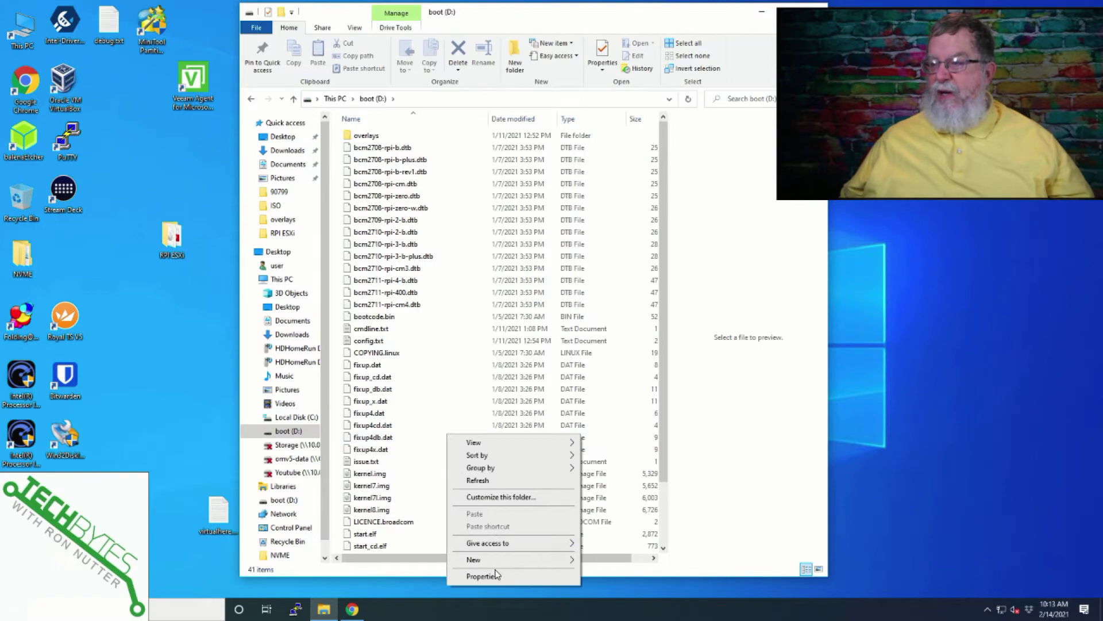
mouse_move(495, 561)
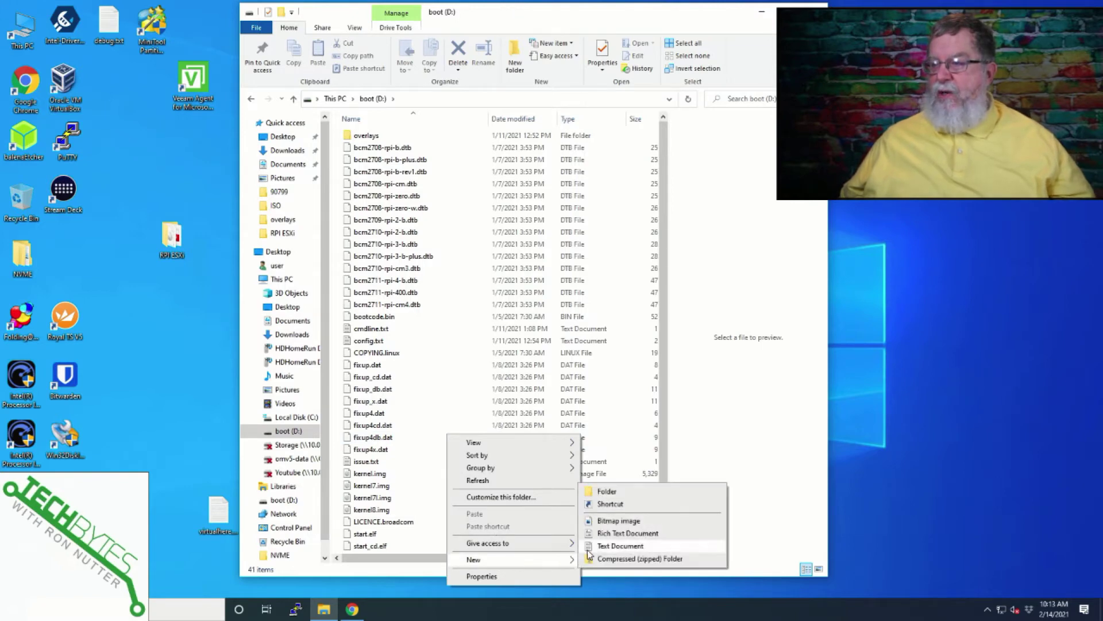
click(605, 546)
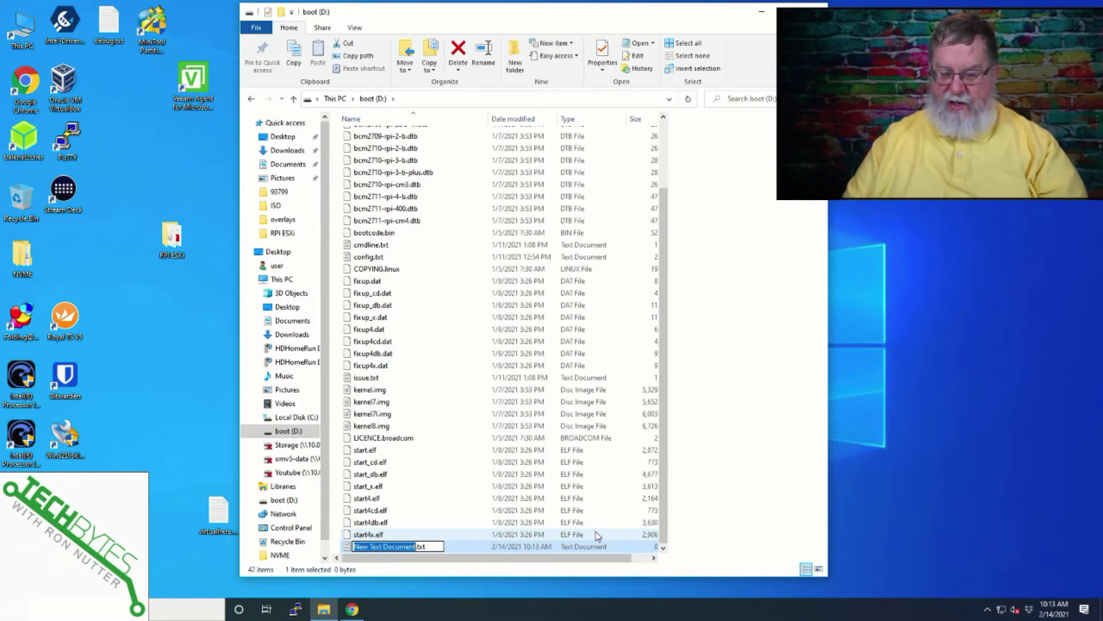
text(ssh)
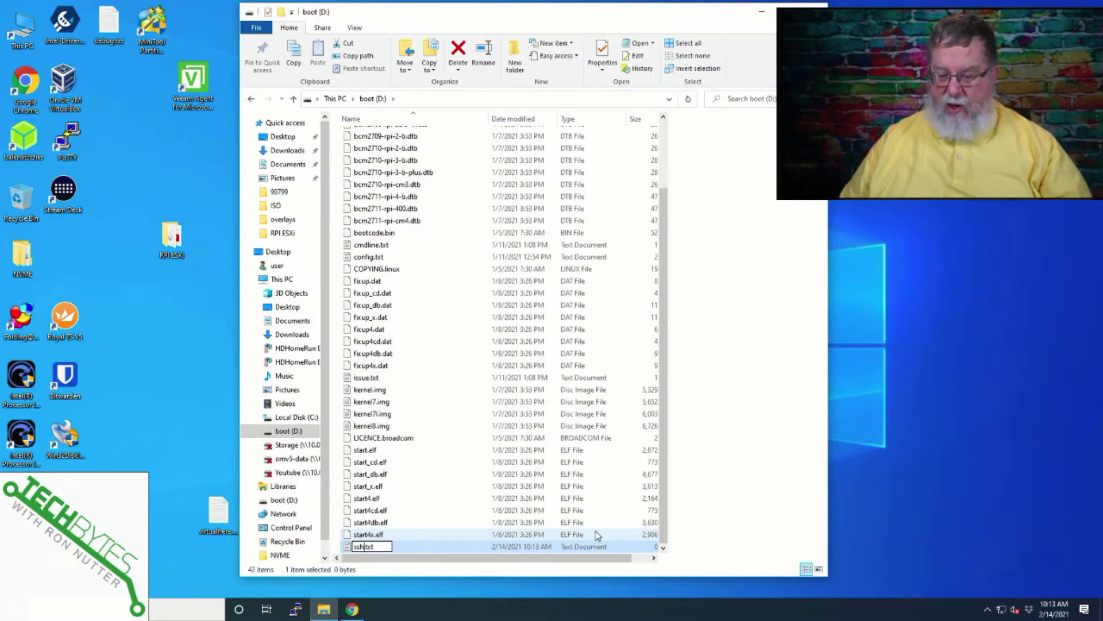
key(Delete)
key(Delete)
key(Delete)
key(Delete)
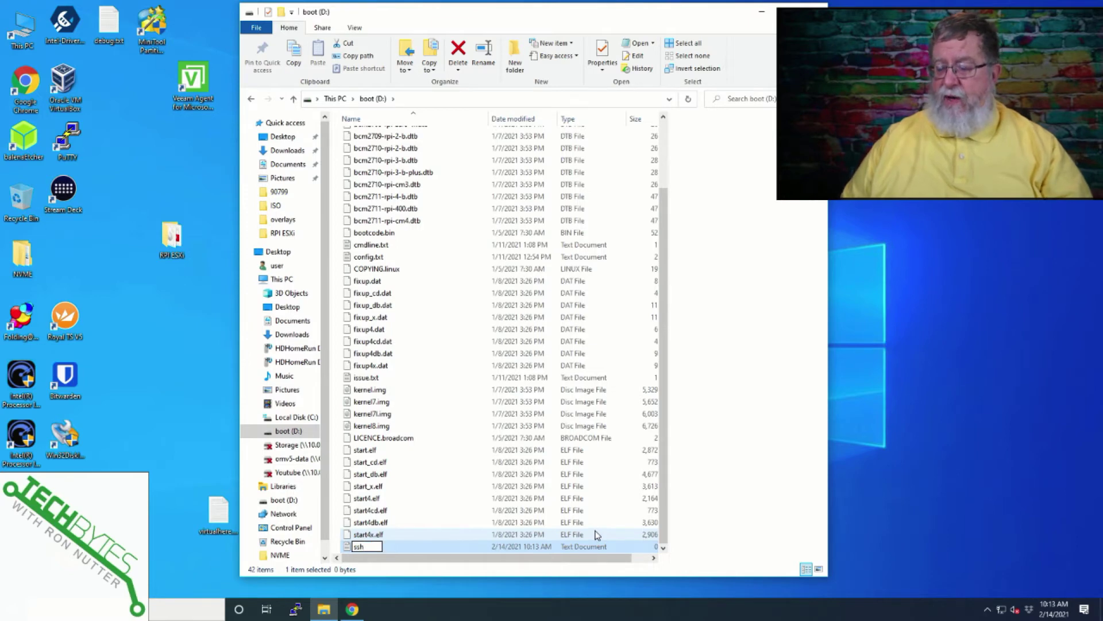
key(Return)
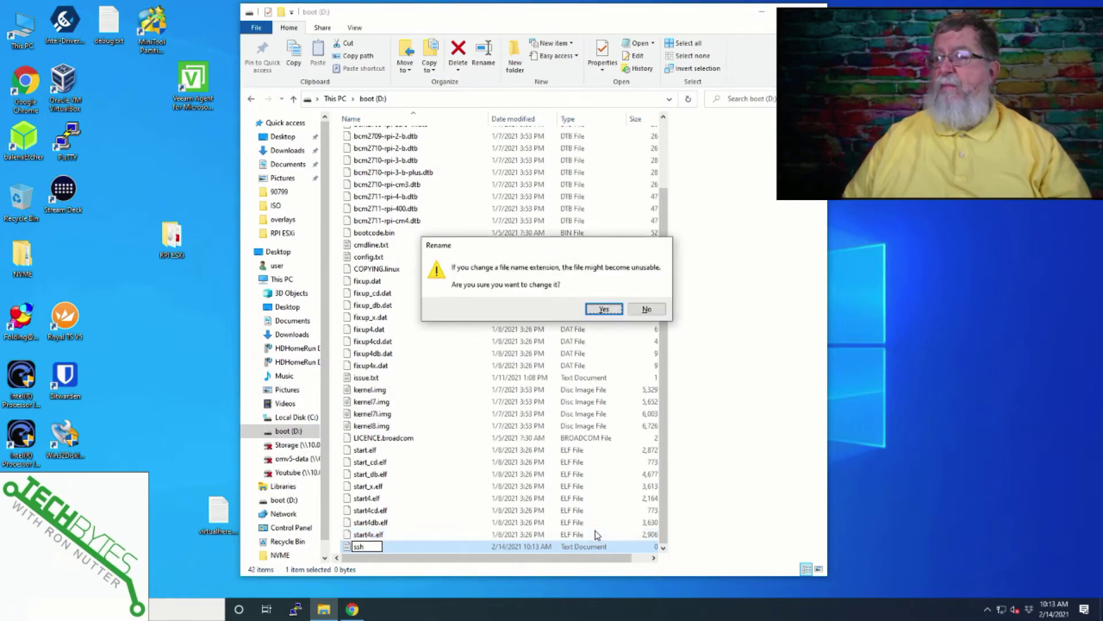
key(Return)
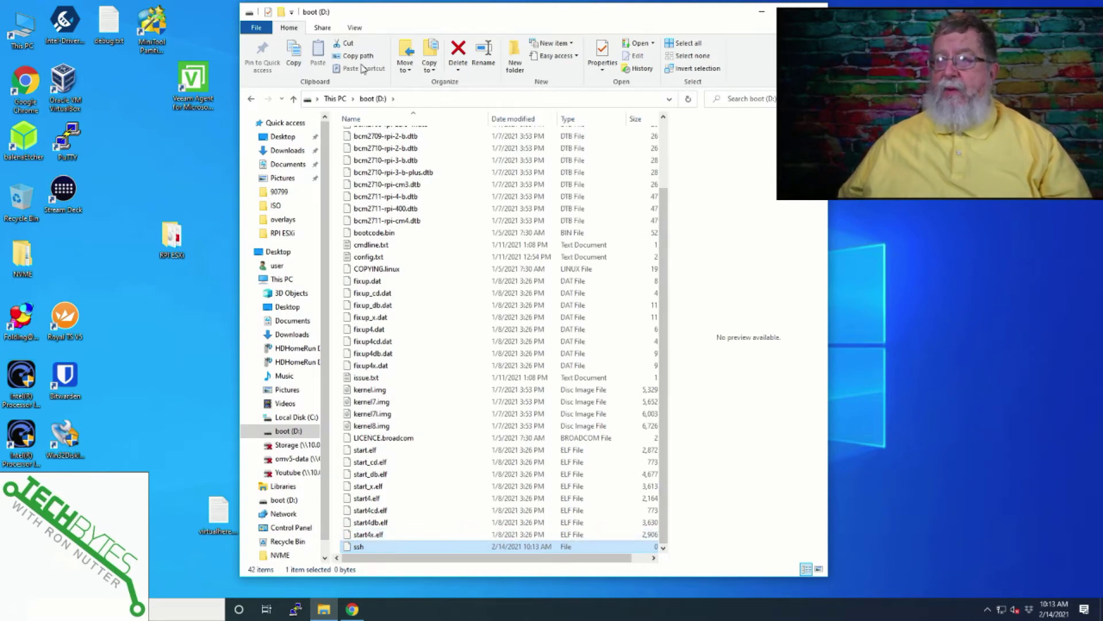
- Eject the boot (D:) drive from This PC
click(251, 99)
right_click(528, 296)
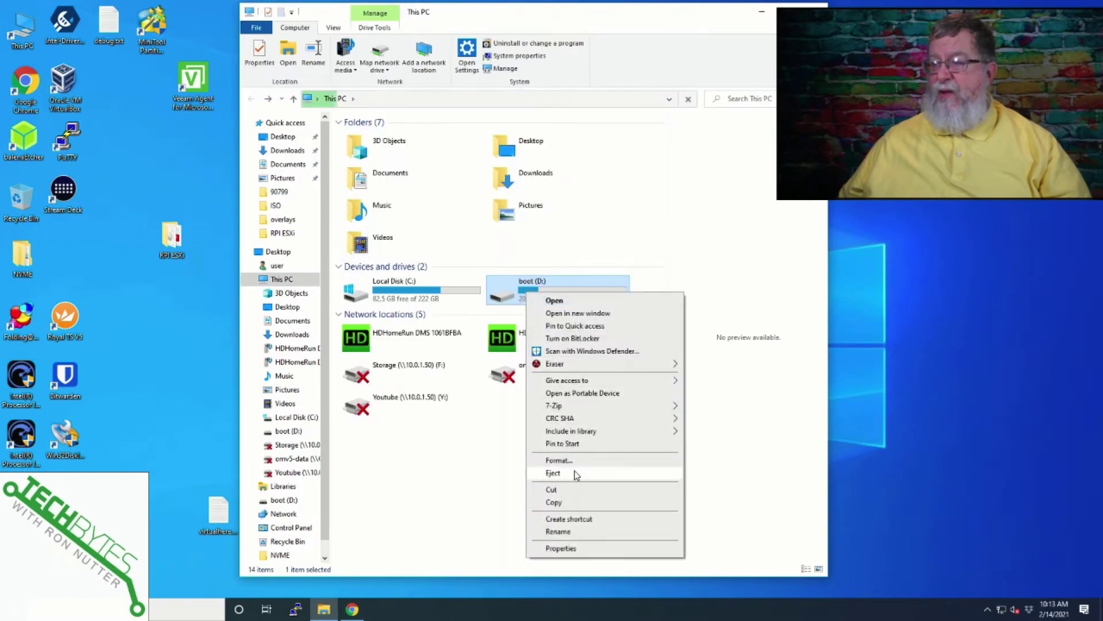
click(569, 472)
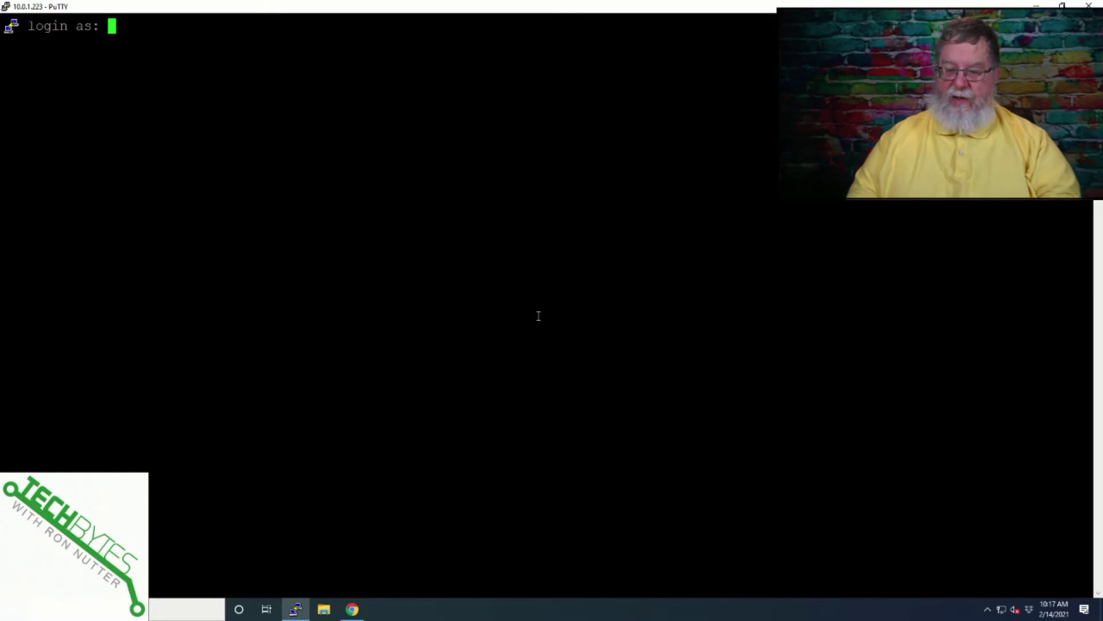
- Log in to the Raspberry Pi as pi with the account password
text(pi)
key(Return)
text(raspberry)
key(Return)
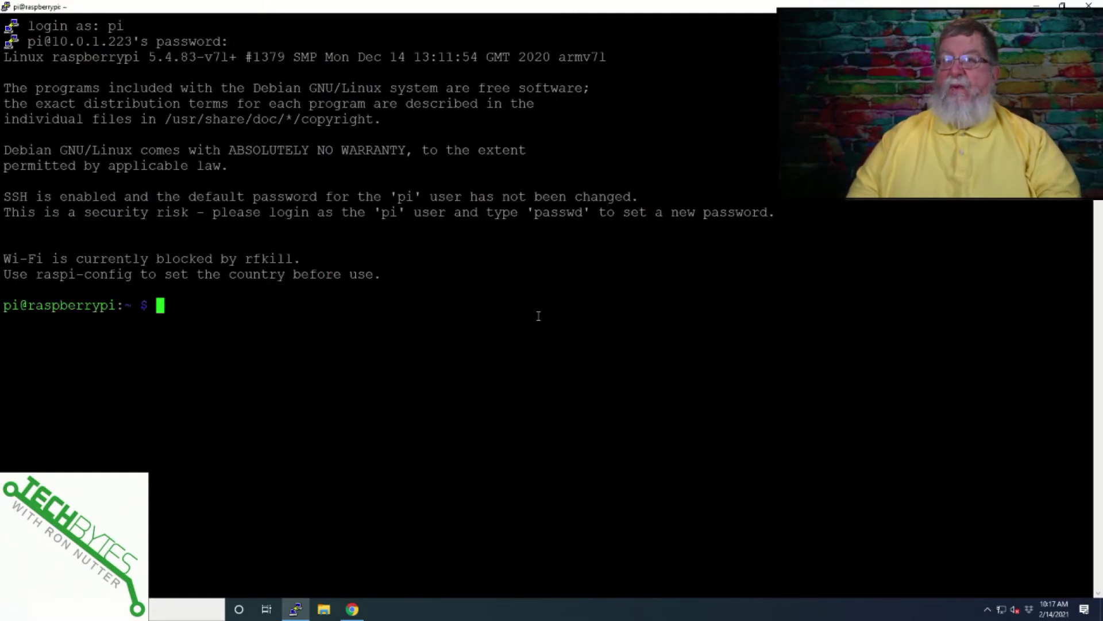
- Open the Hostname setting under System Options in sudo raspi-config
text(sudo)
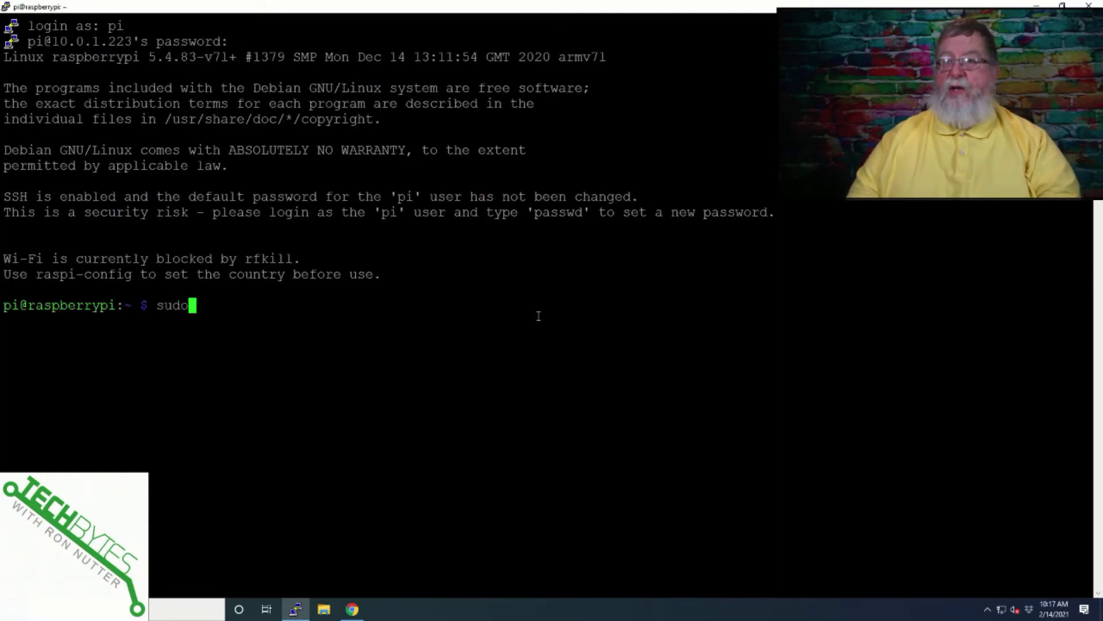
text( raspi)
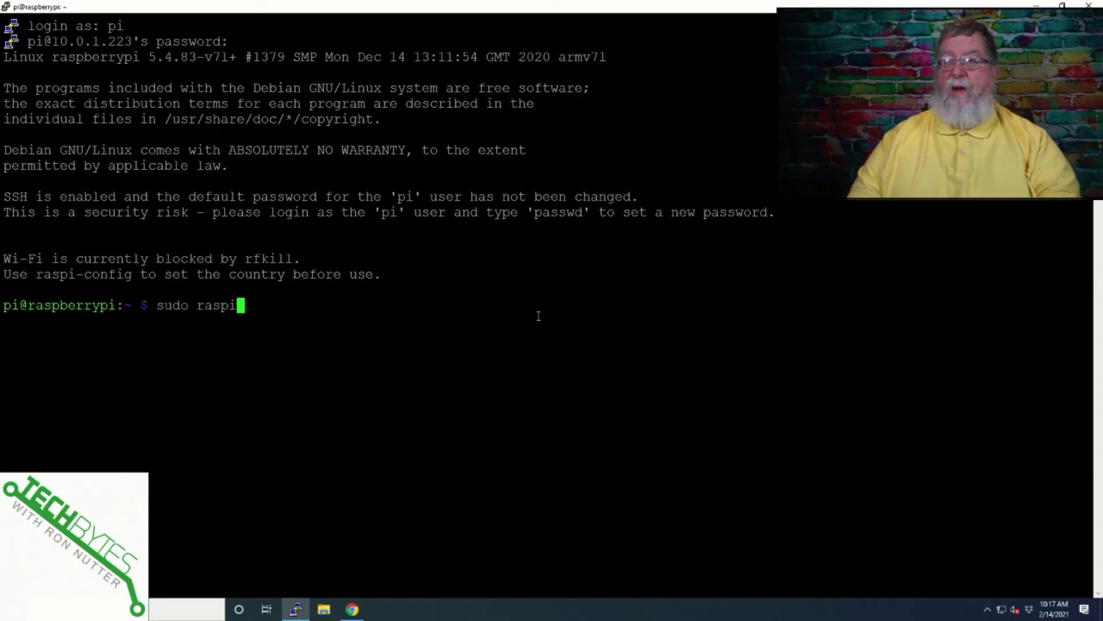
text(-)
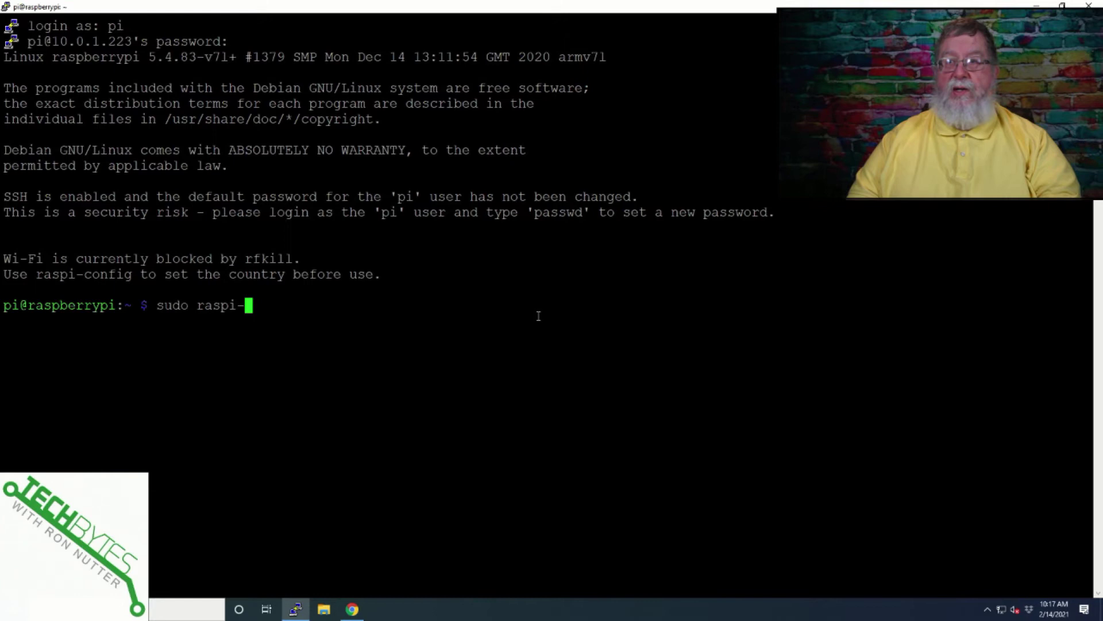
text(config)
key(Return)
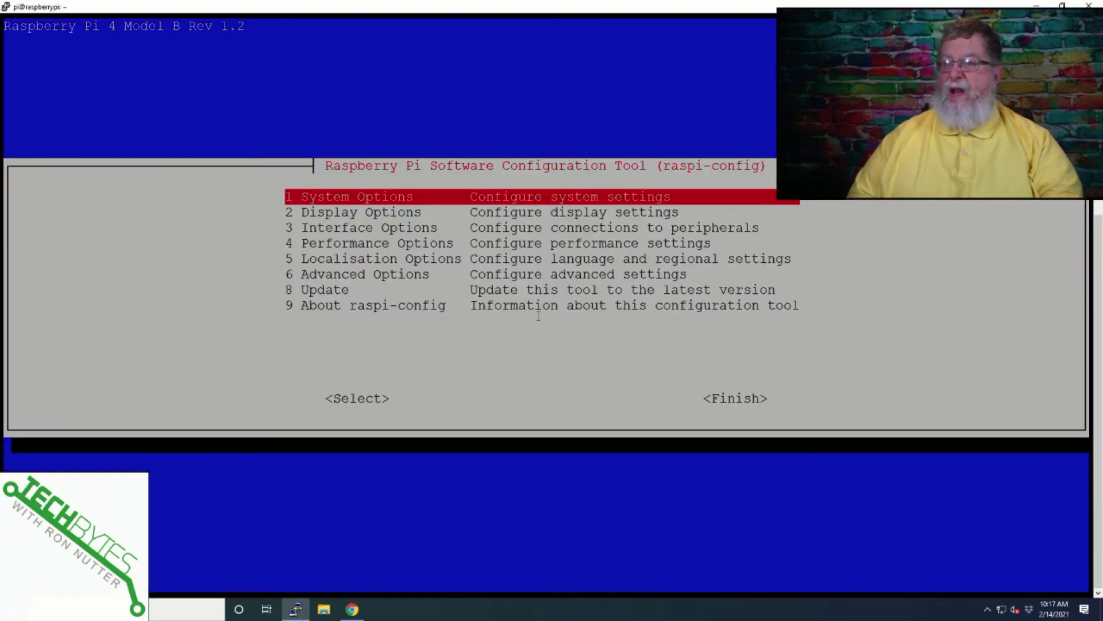
key(Return)
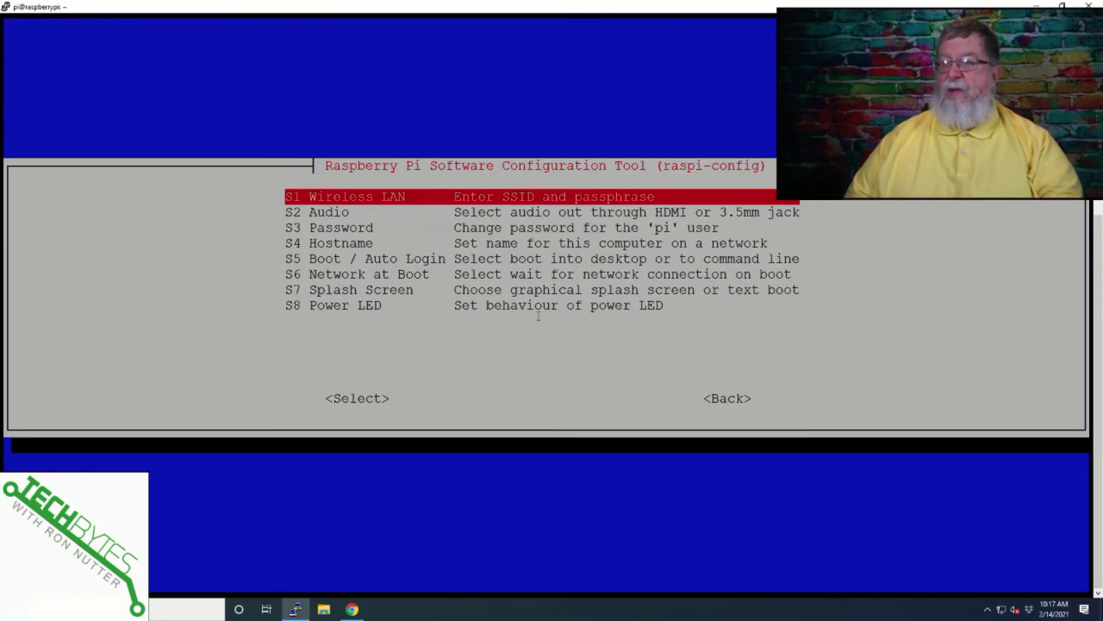
key(Down)
key(Down)
key(Down)
key(Return)
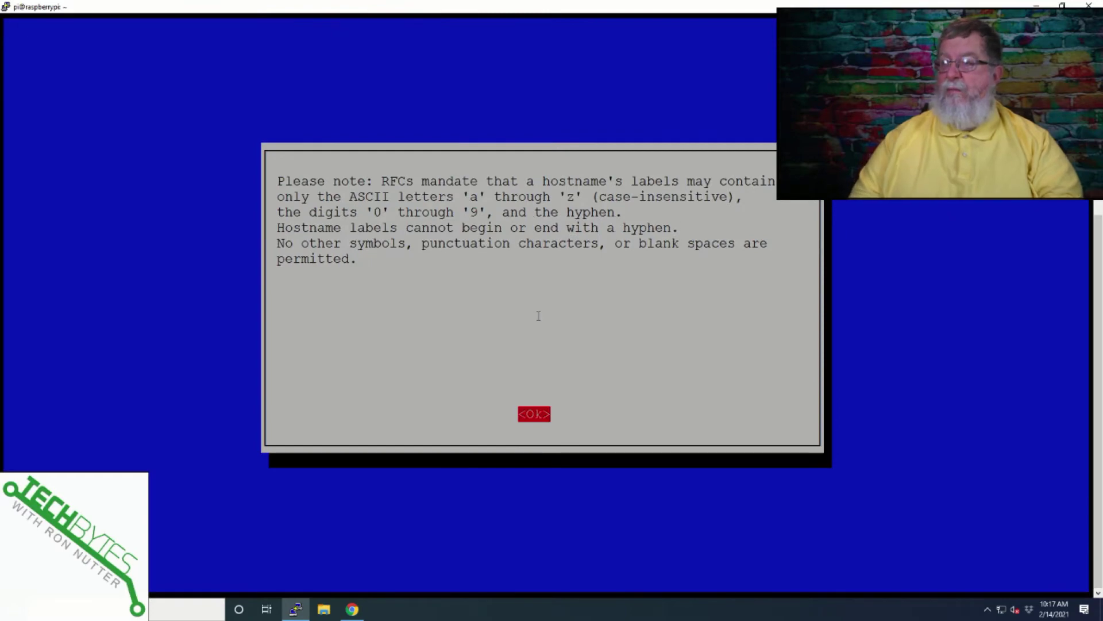
key(Return)
- Change the hostname to cups and exit raspi-config without rebooting
key(BackSpace)
key(BackSpace)
key(BackSpace)
key(BackSpace)
key(BackSpace)
key(BackSpace)
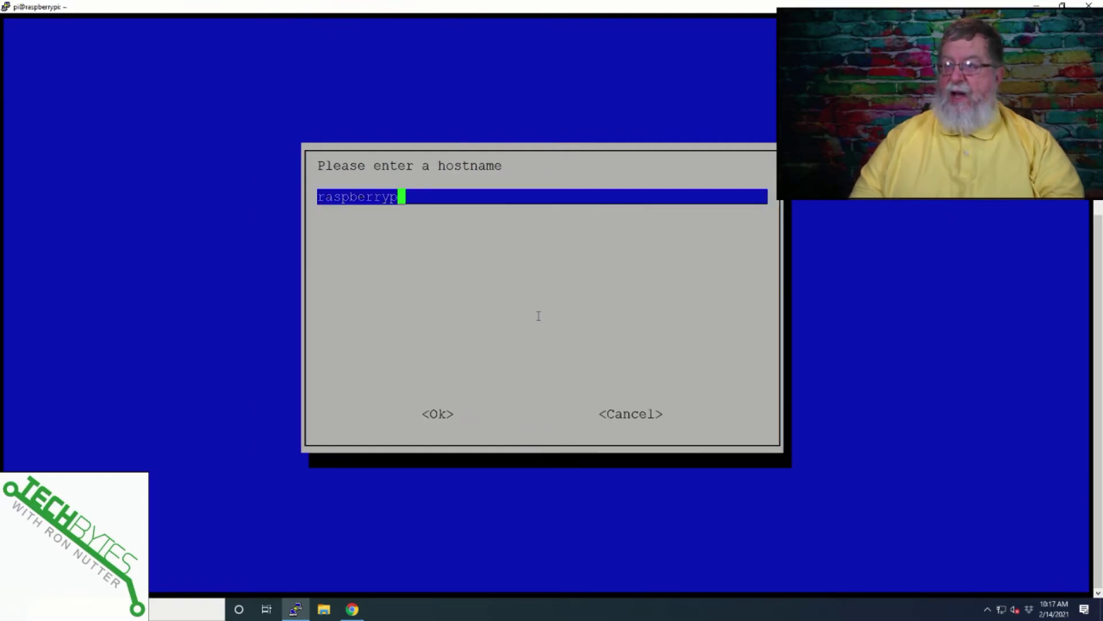
key(BackSpace)
key(BackSpace)
key(BackSpace)
key(BackSpace)
key(BackSpace)
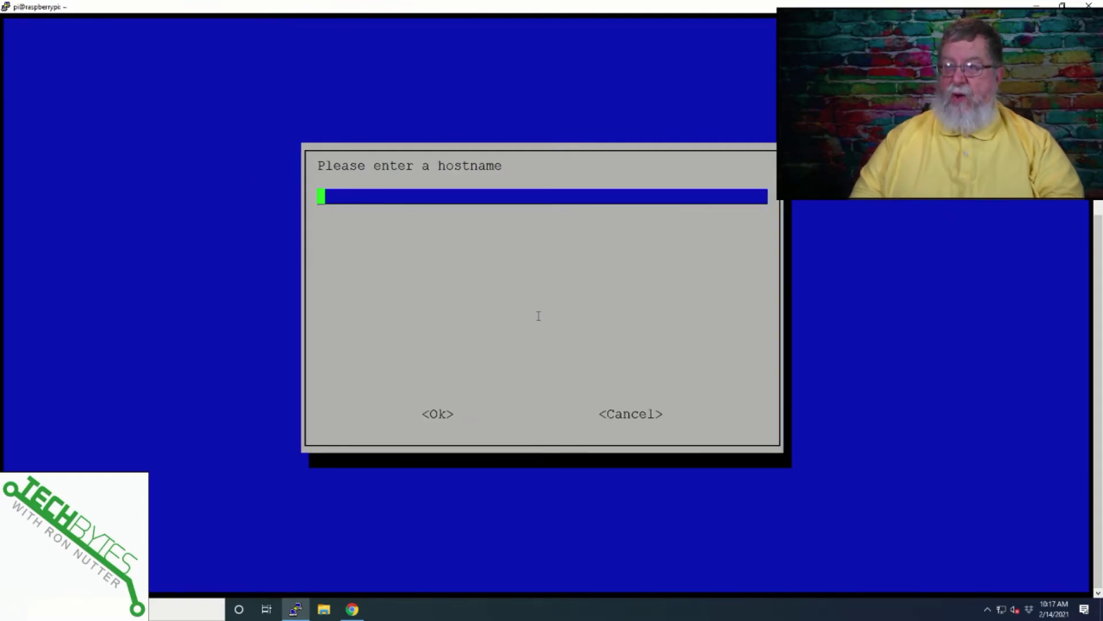
text(cups)
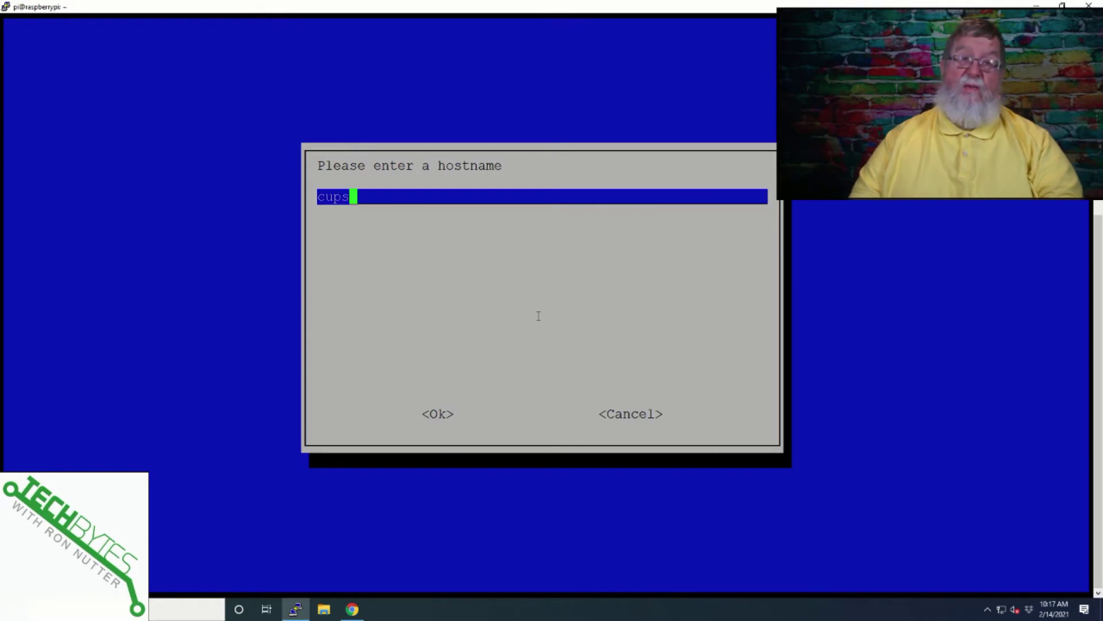
key(Tab)
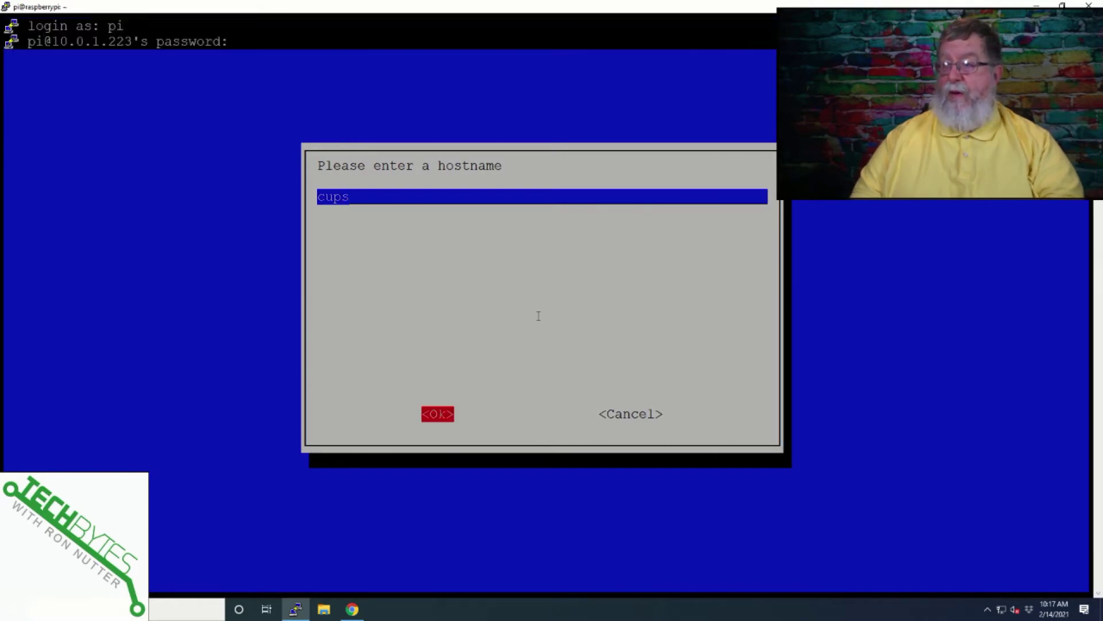
key(Return)
key(Tab)
key(Tab)
key(Return)
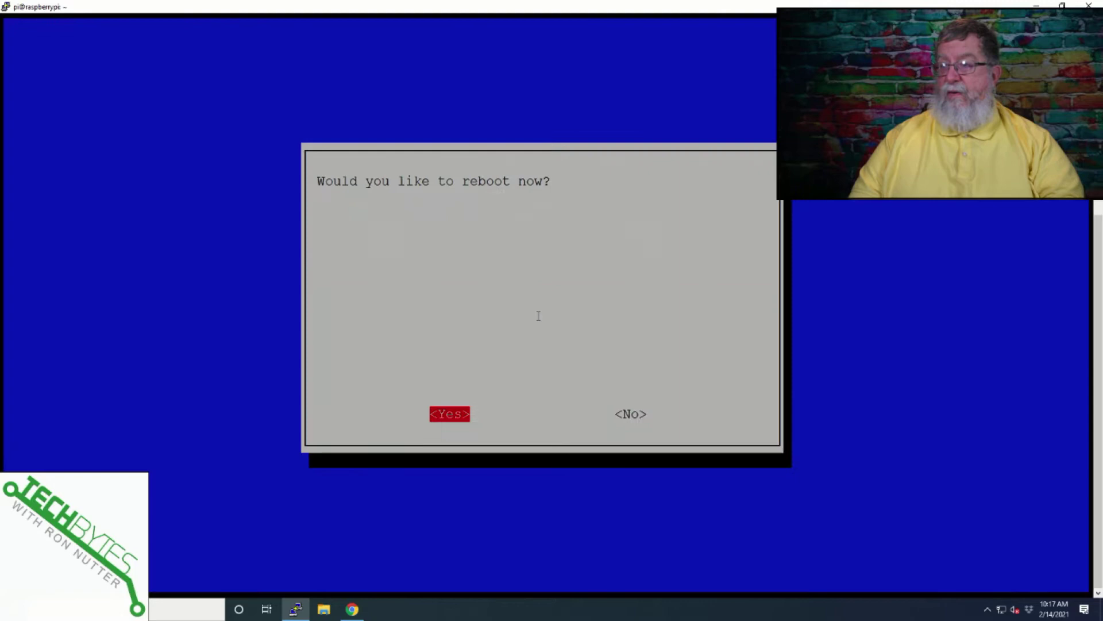
key(Tab)
key(Return)
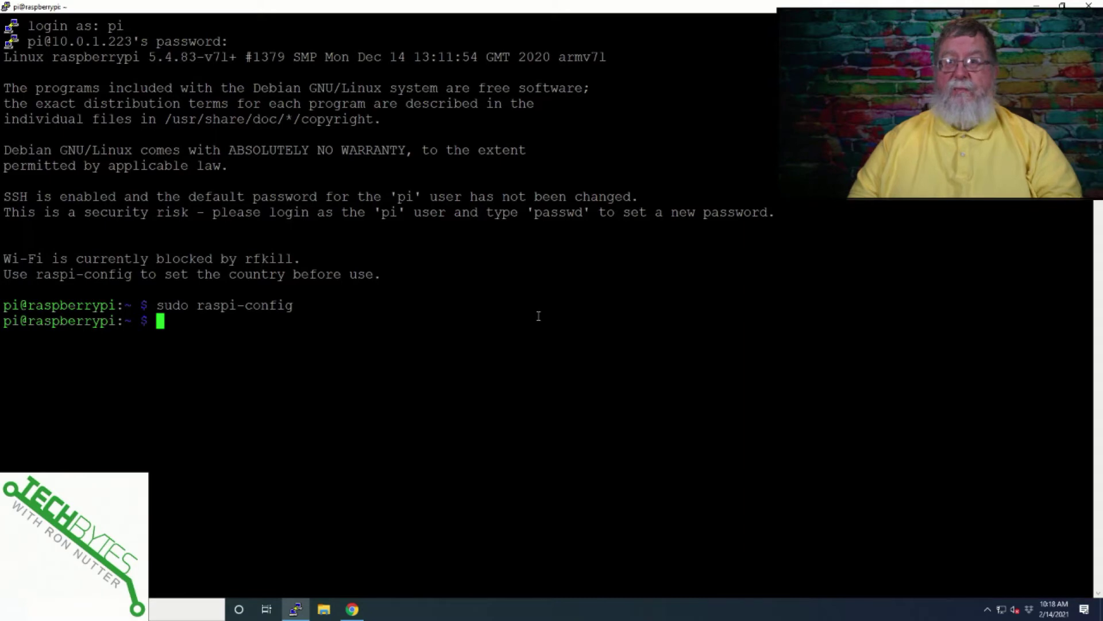
- Refresh the Pi's package lists with sudo apt-get update
key(alt+Tab)
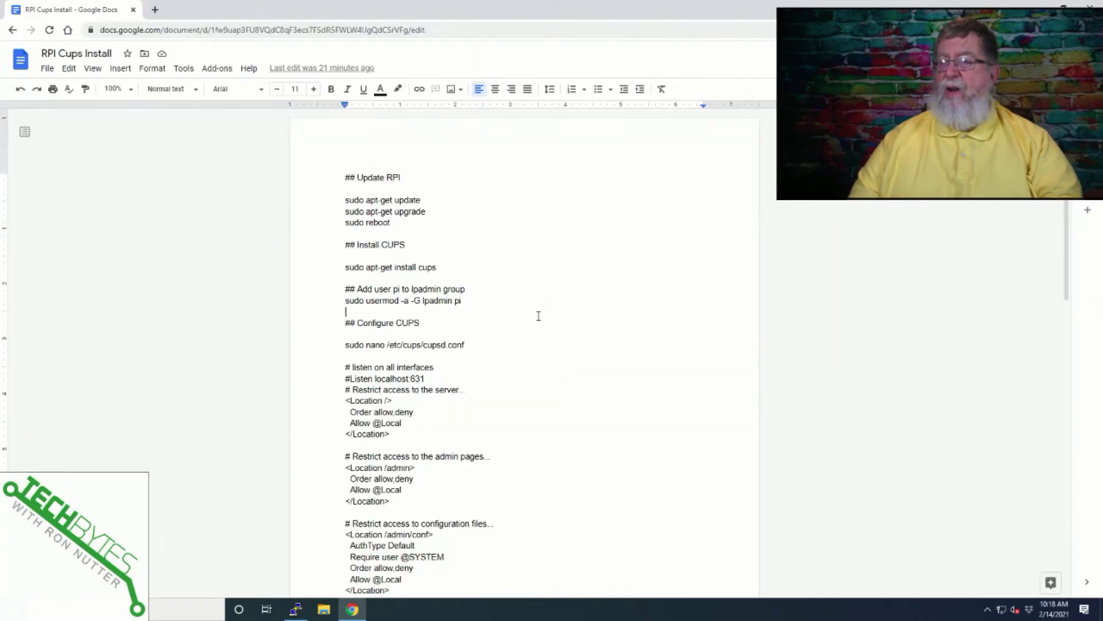
key(alt+Tab)
text(sud)
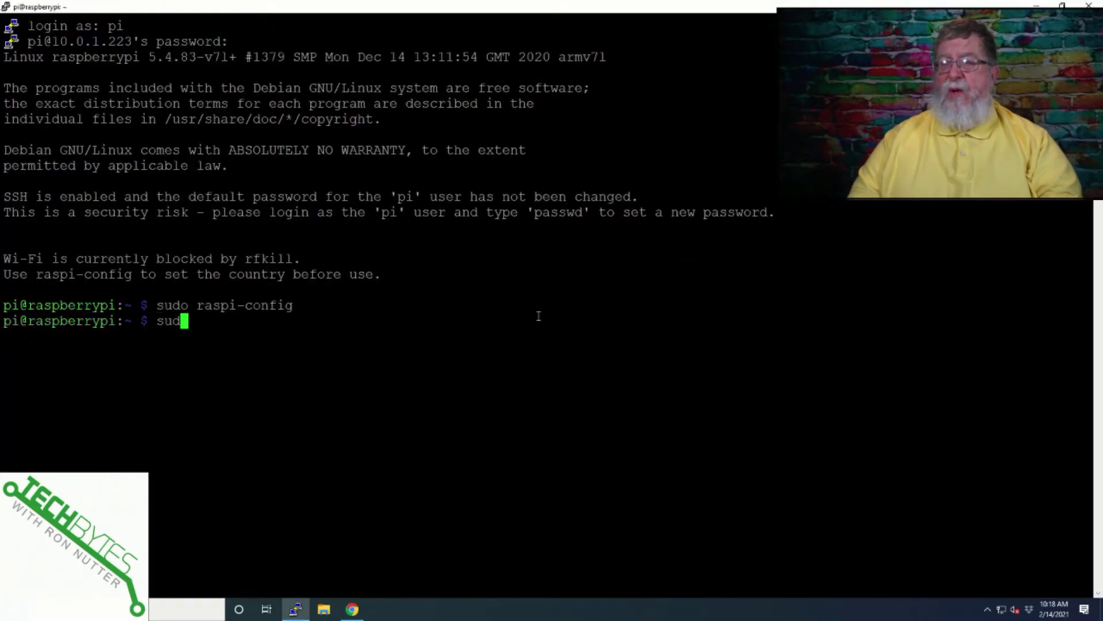
text(o apt-get update)
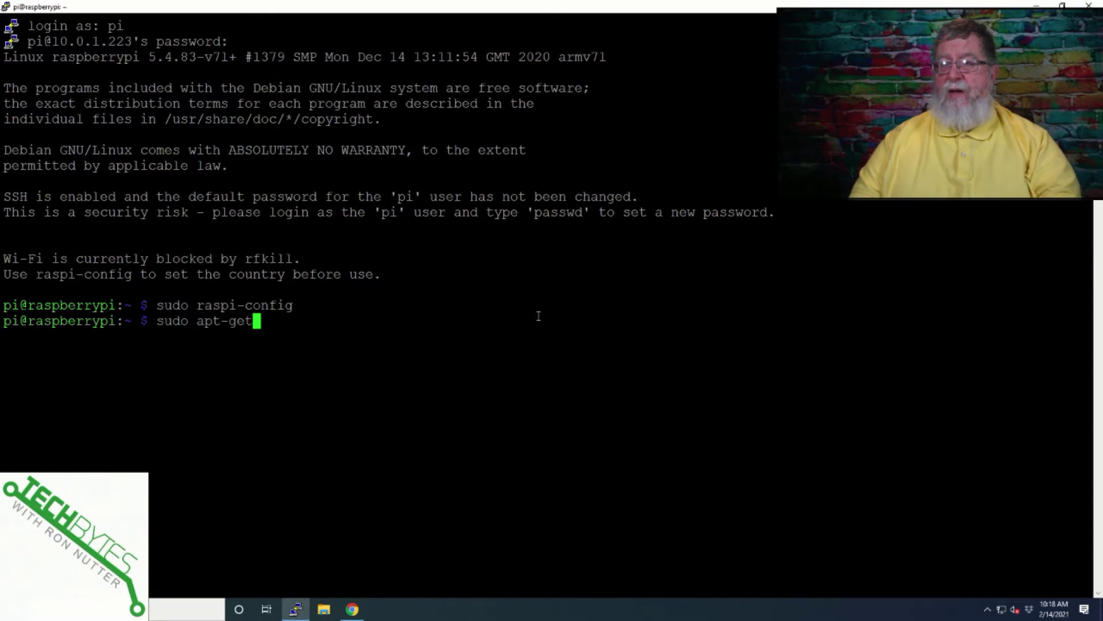
key(Return)
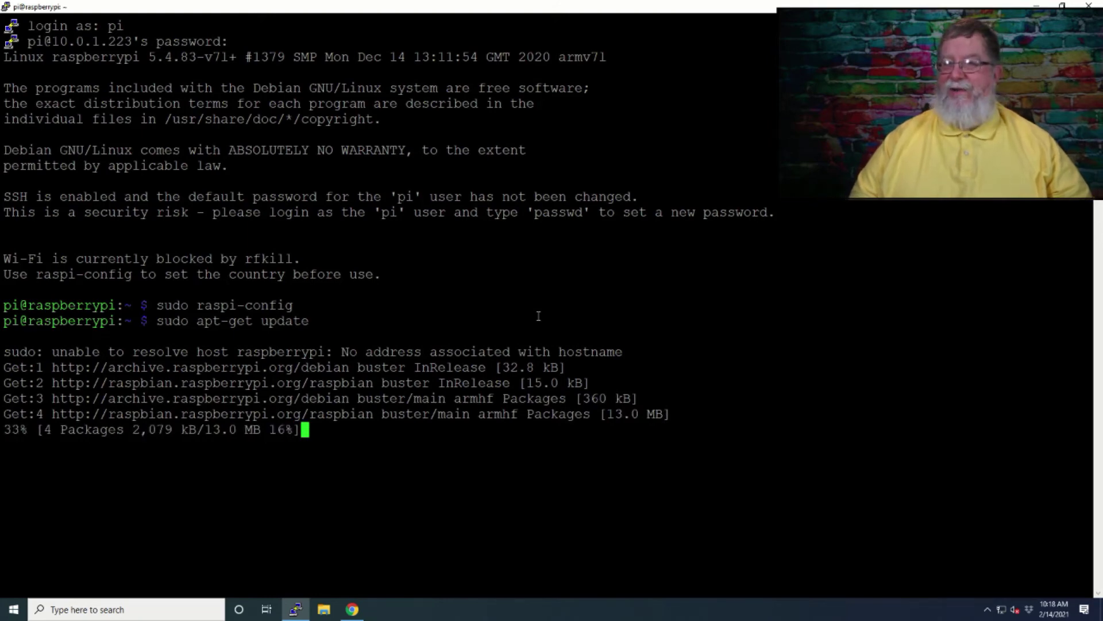
key(Return)
- Run sudo apt-get upgrade and confirm with y to install the 37 upgrades
key(alt+Tab)
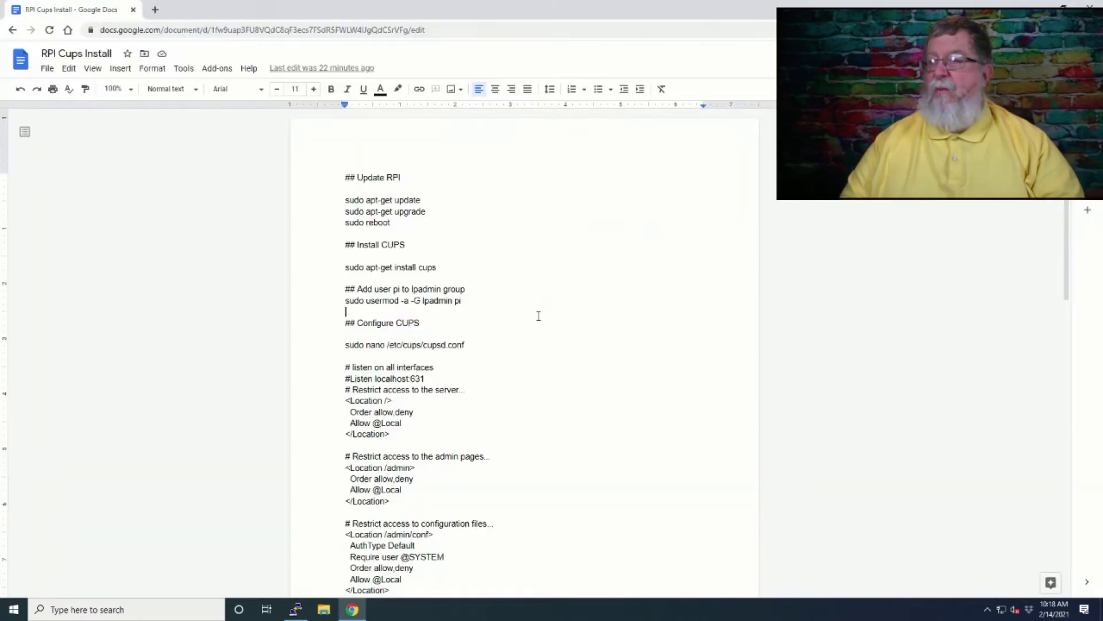
key(alt+Tab)
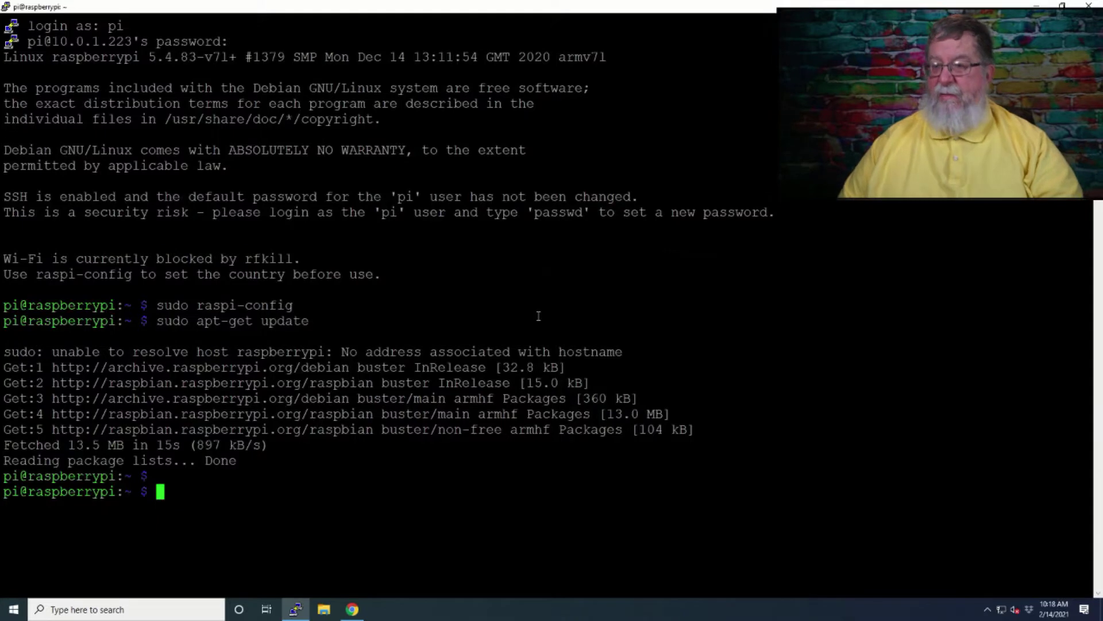
right_click(538, 316)
key(BackSpace)
key(BackSpace)
key(BackSpace)
key(BackSpace)
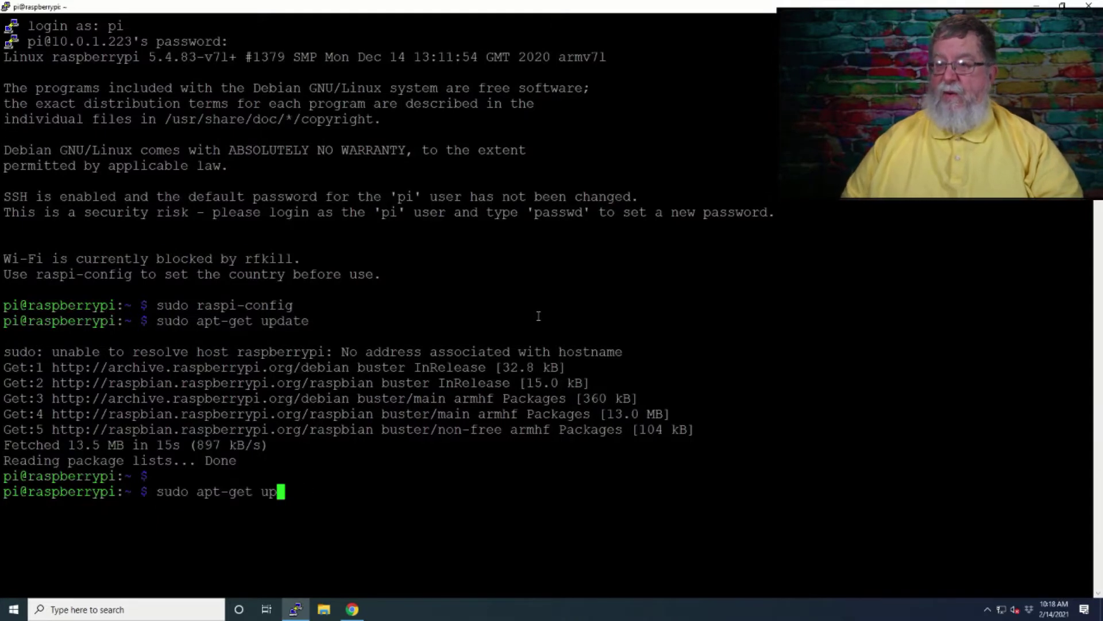
text(grade)
key(Return)
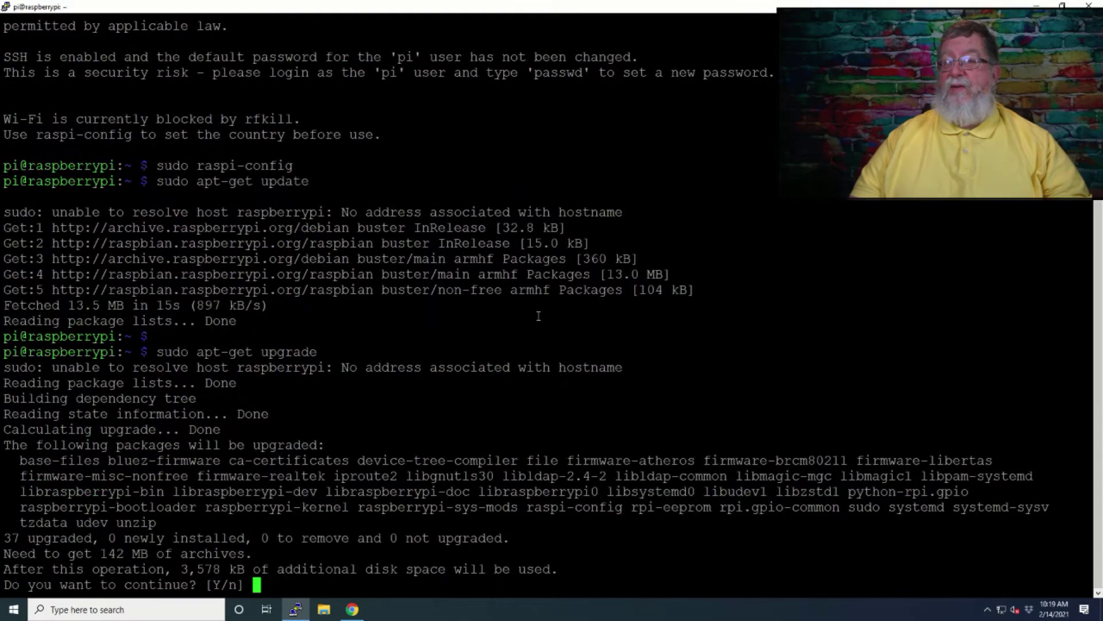
text(y)
key(Return)
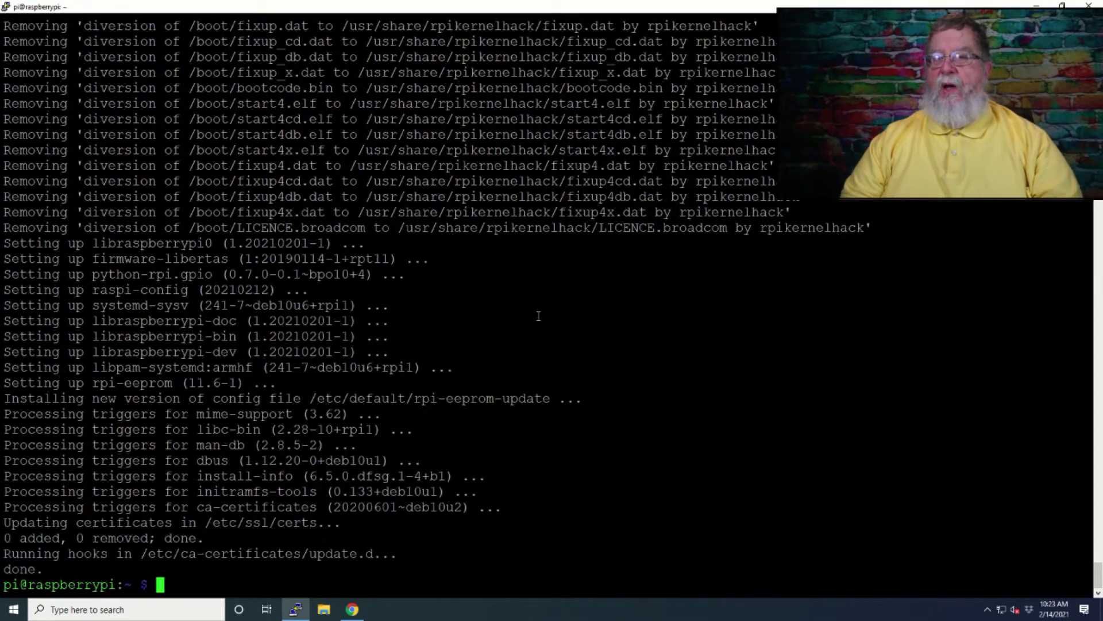
- Reboot the Pi with sudo reboot, then relaunch sudo raspi-config after reconnecting
text(sudo reboot)
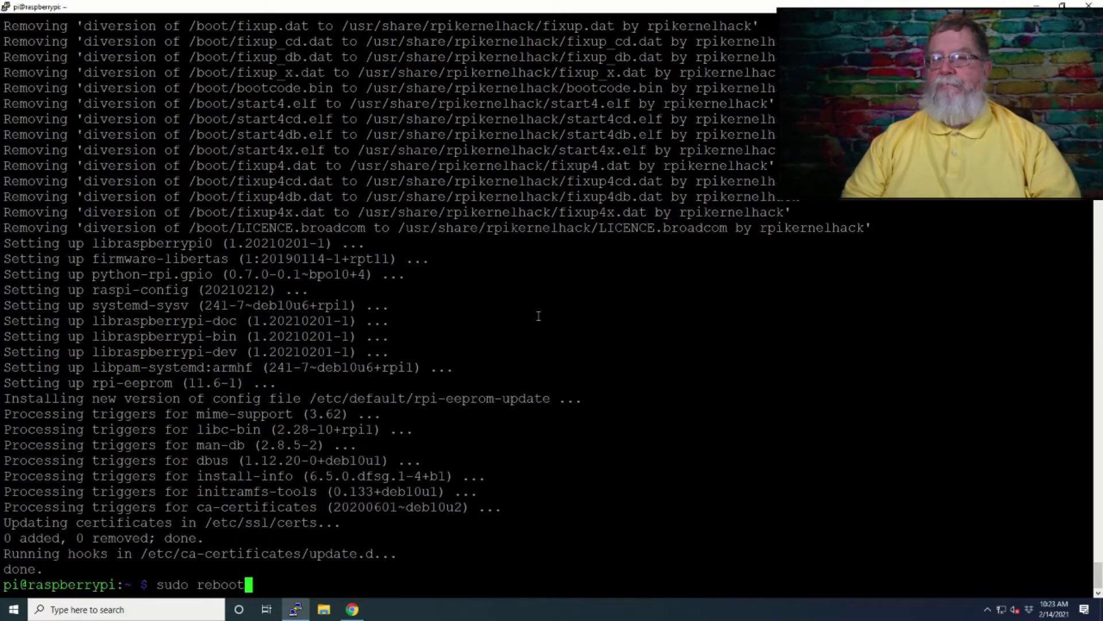
key(Return)
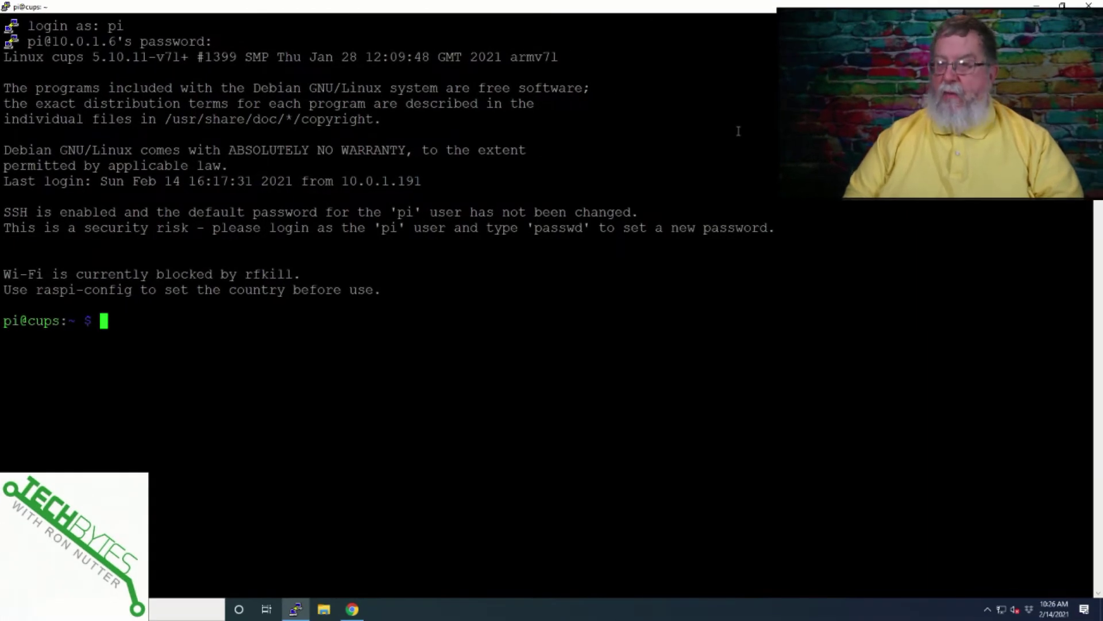
text(sudo rasp-co)
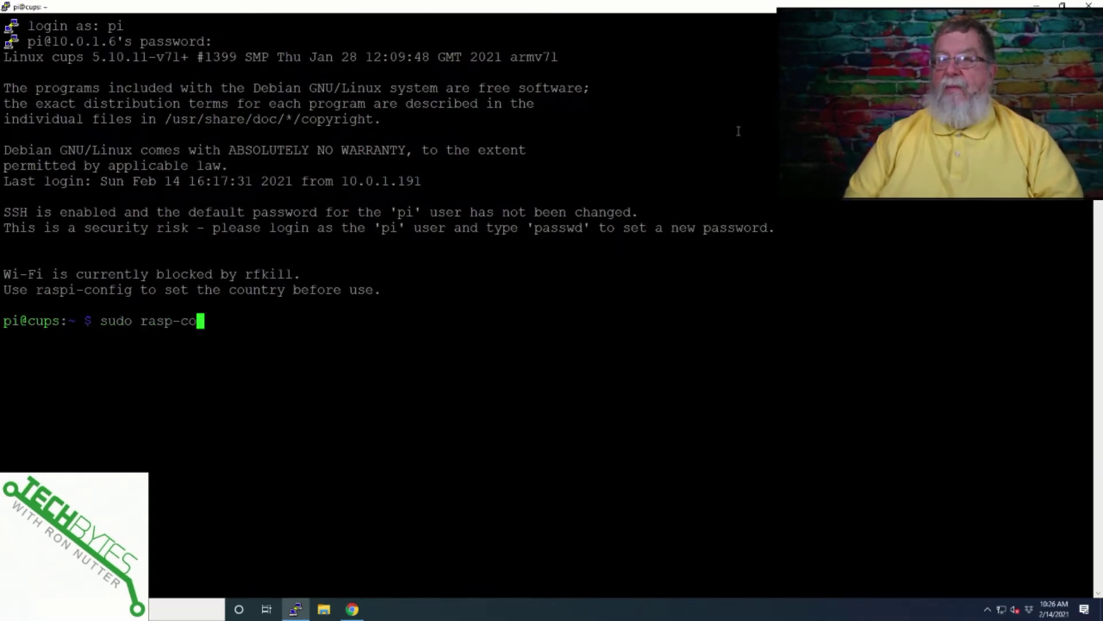
text(n)
key(BackSpace)
key(BackSpace)
key(BackSpace)
key(BackSpace)
text(i)
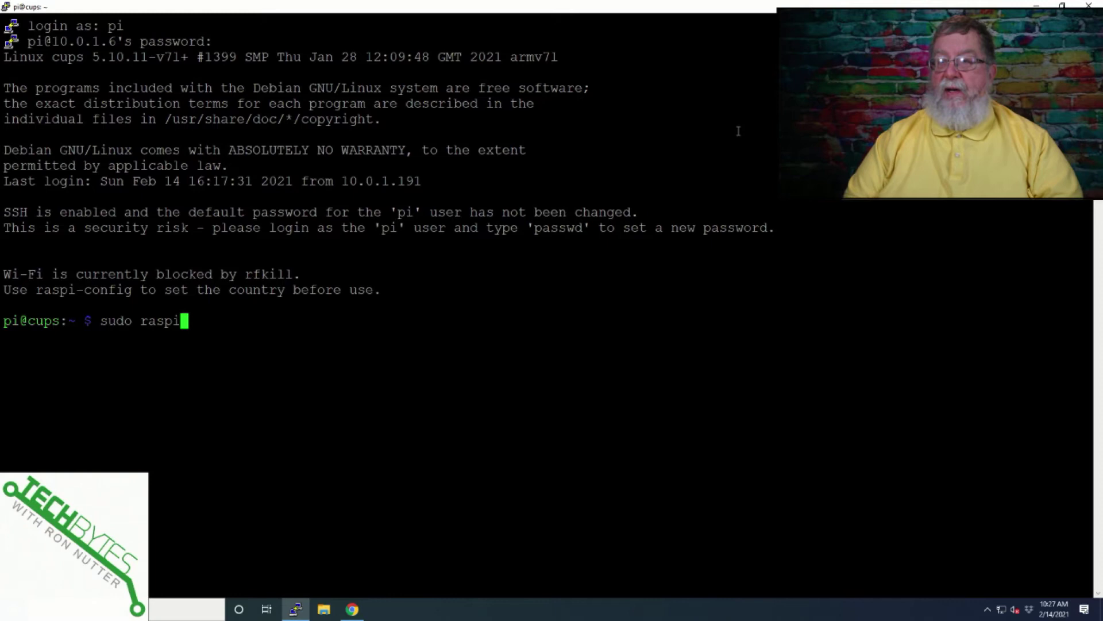
text(-config)
key(Return)
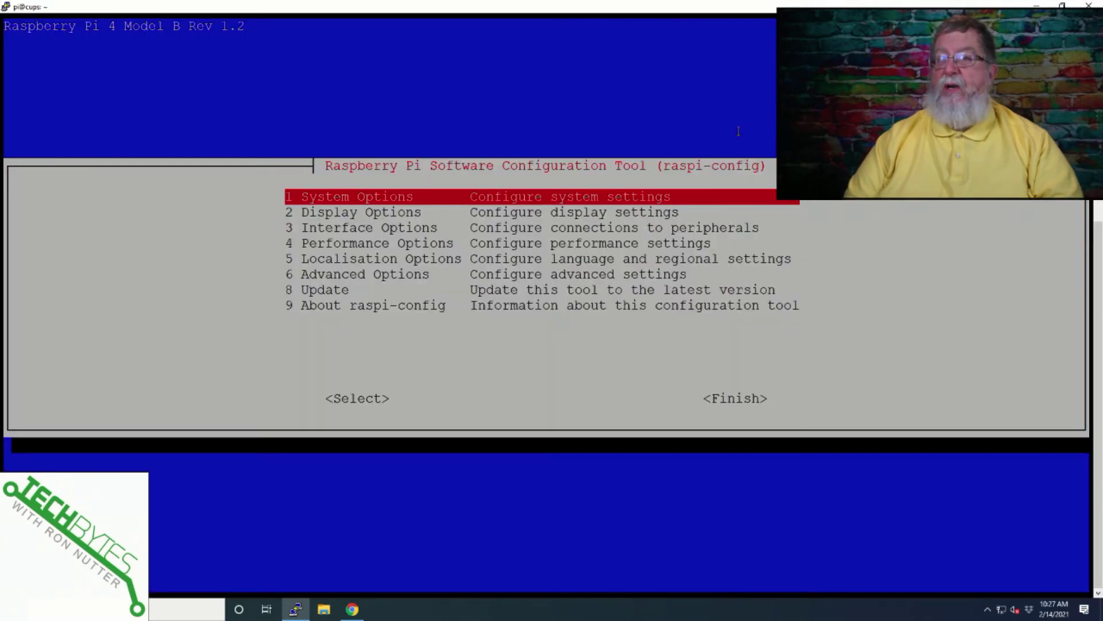
- Open Localisation Options > Timezone and choose America as the geographic area
key(Down)
key(Down)
key(Down)
key(Down)
key(Return)
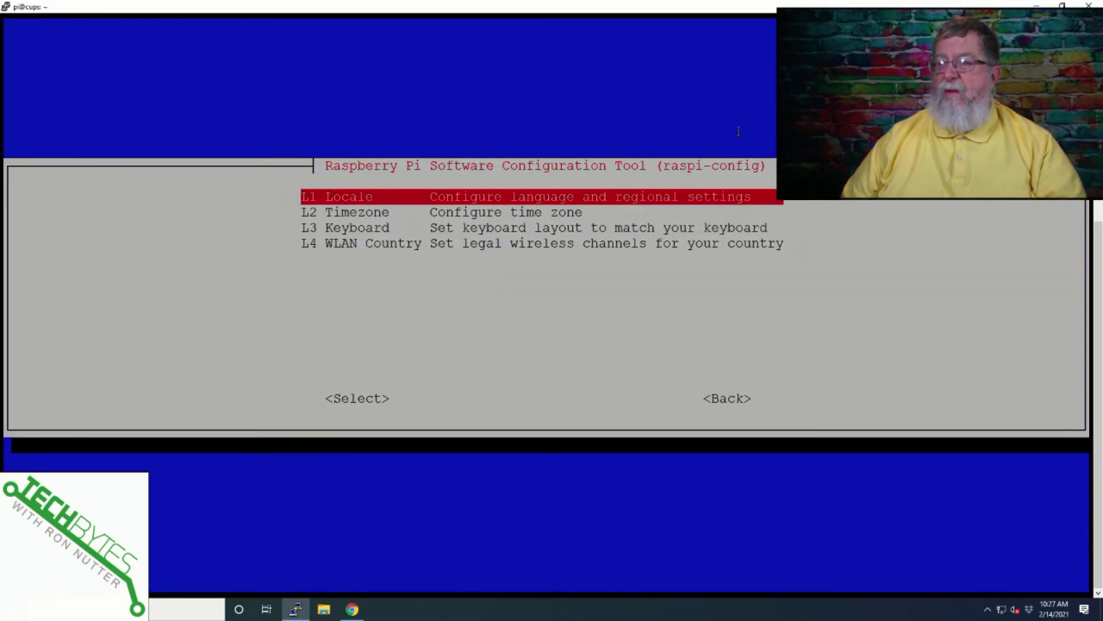
key(Down)
key(Return)
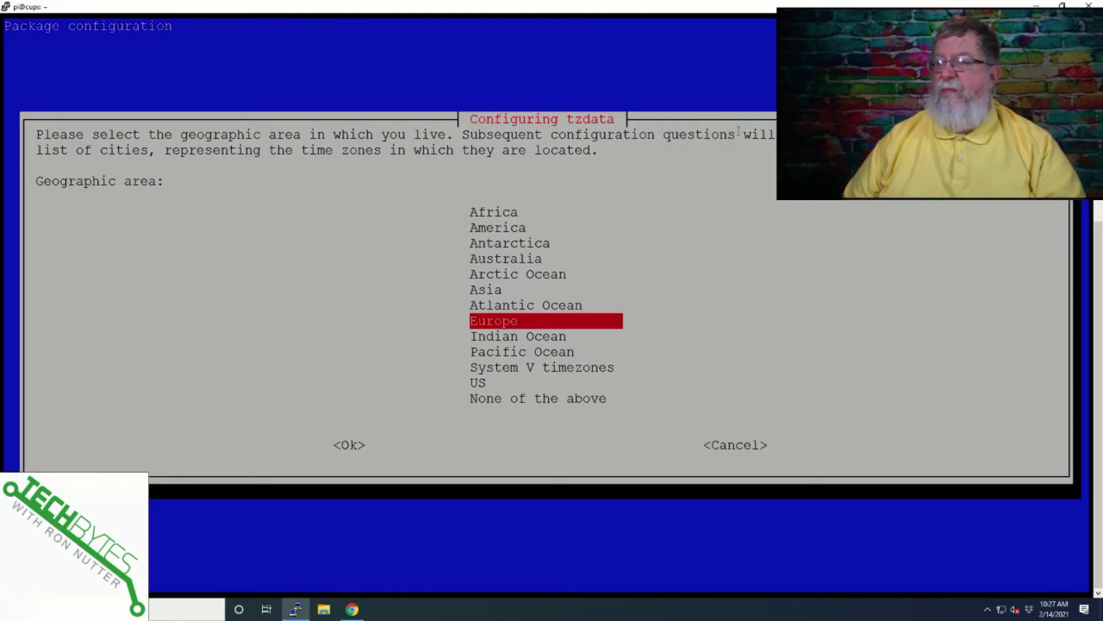
key(Up)
key(Up)
key(Up)
key(Up)
key(Up)
key(Up)
key(Return)
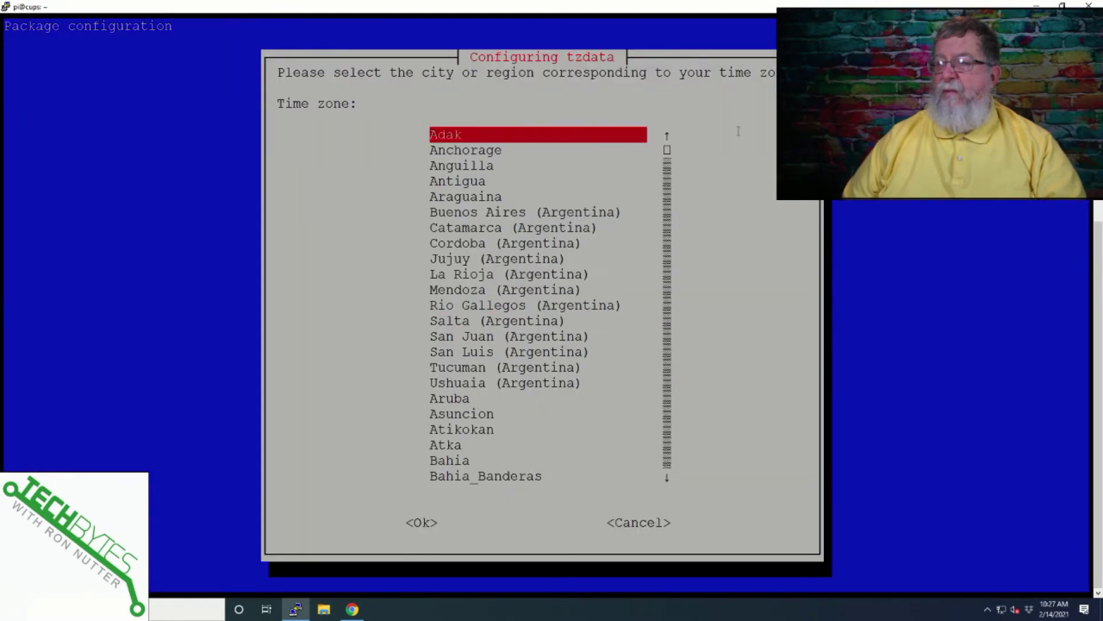
- Pick Chicago as the time zone and exit raspi-config
key(Down)
key(Down)
key(Down)
key(Down)
key(Down)
key(Down)
key(Down)
key(Down)
key(Down)
key(Down)
key(Down)
key(Down)
key(Down)
key(Down)
key(Down)
key(Down)
key(Down)
key(Down)
key(Down)
key(Down)
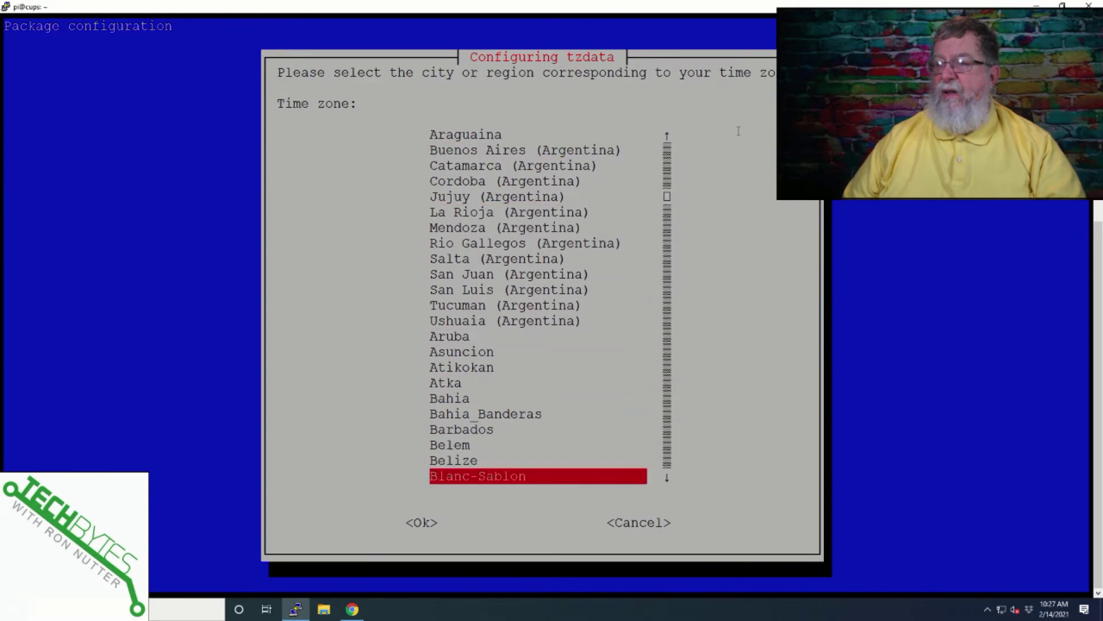
key(Down)
key(Down)
key(Down)
key(Down)
key(Down)
key(Down)
key(Down)
key(Down)
key(Down)
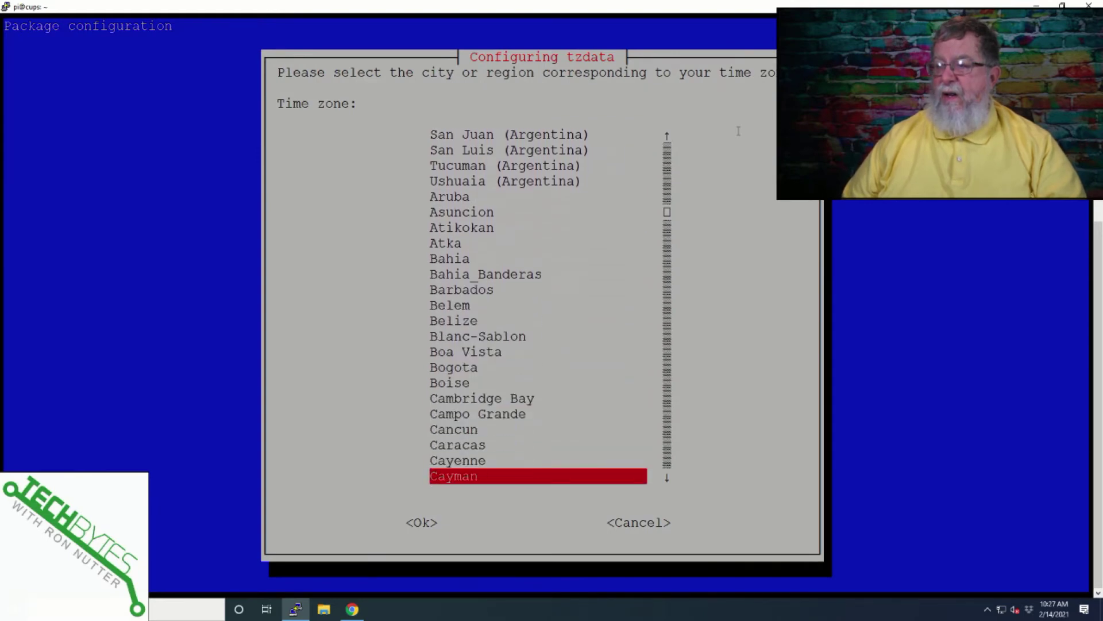
key(Down)
key(Down)
key(Up)
key(Up)
key(Up)
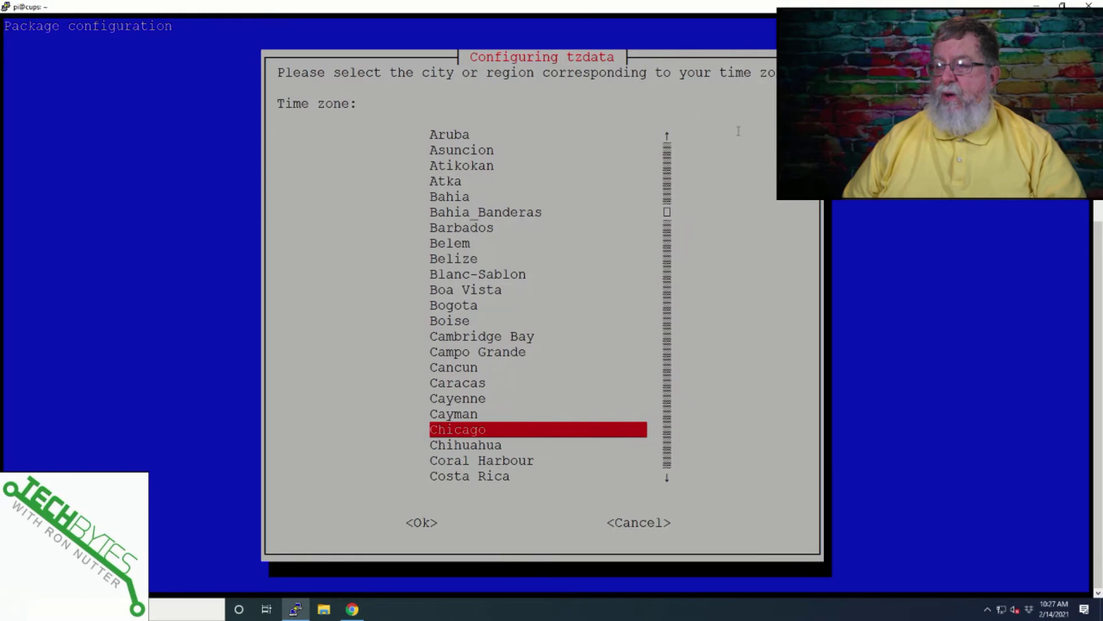
key(Return)
key(Tab)
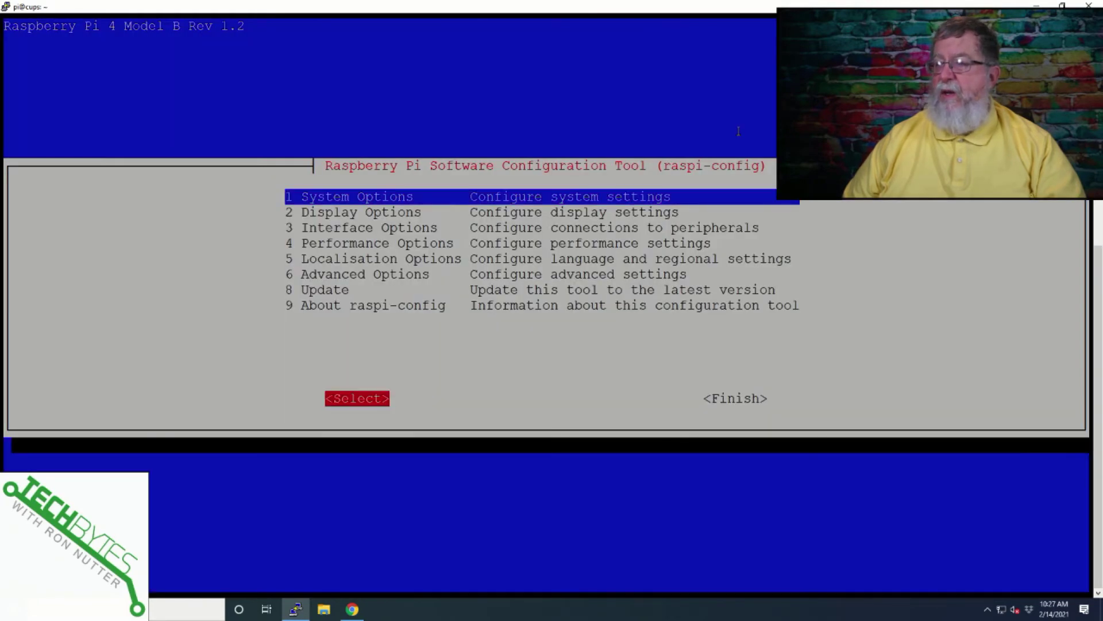
key(Tab)
key(Return)
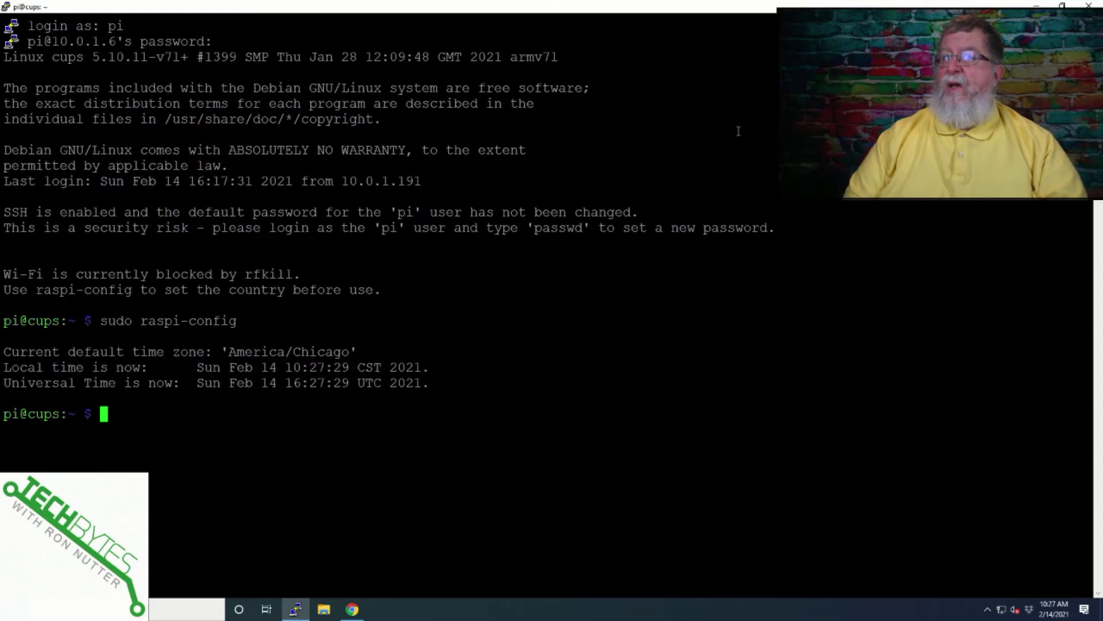
- Install CUPS with sudo apt-get install cups, confirming the dependencies with y
key(alt+Tab)
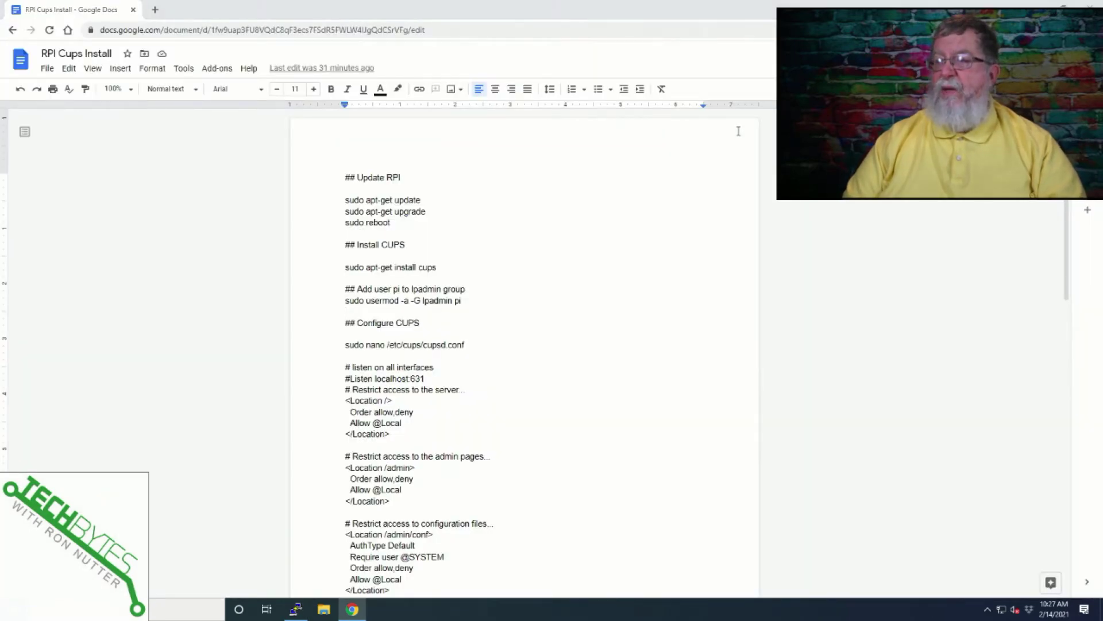
key(alt+Tab)
text(sudo apt-get)
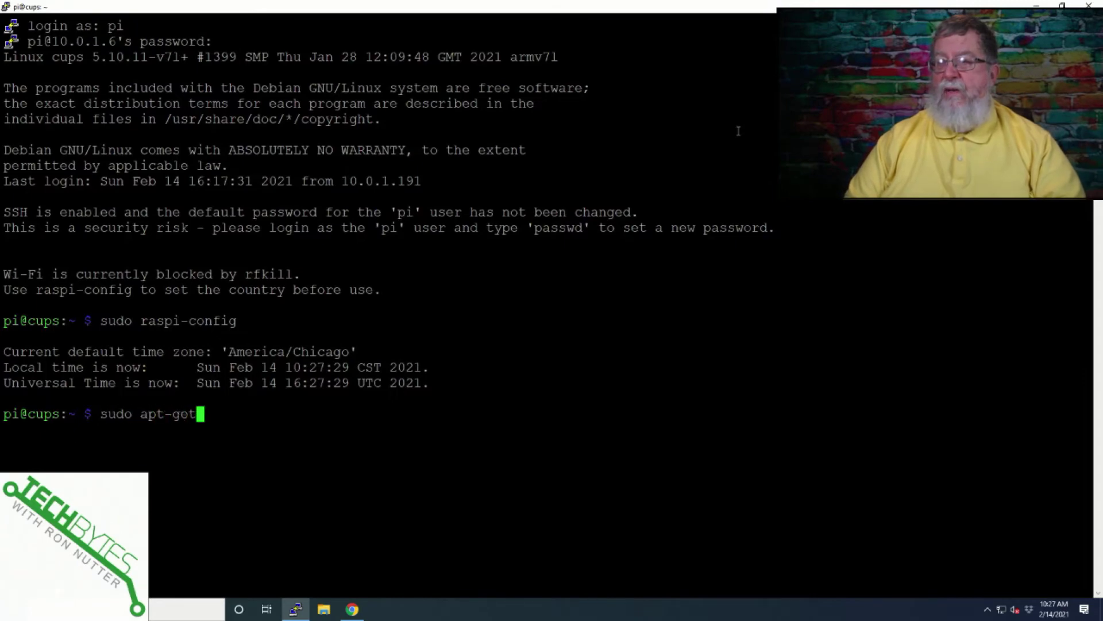
key(alt+Tab)
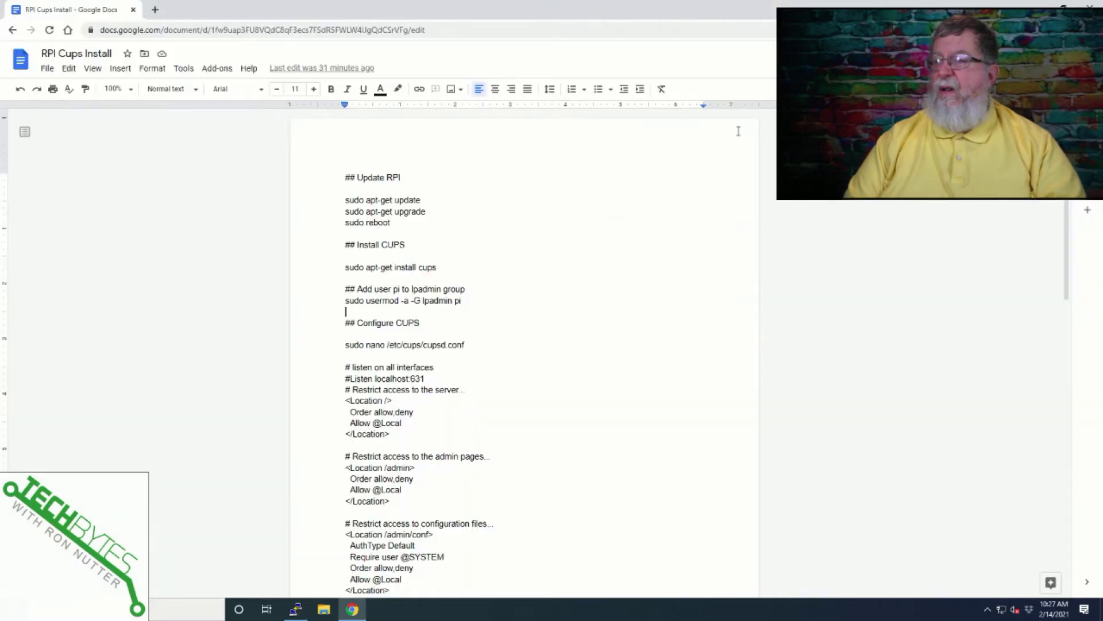
key(alt+Tab)
text(ins)
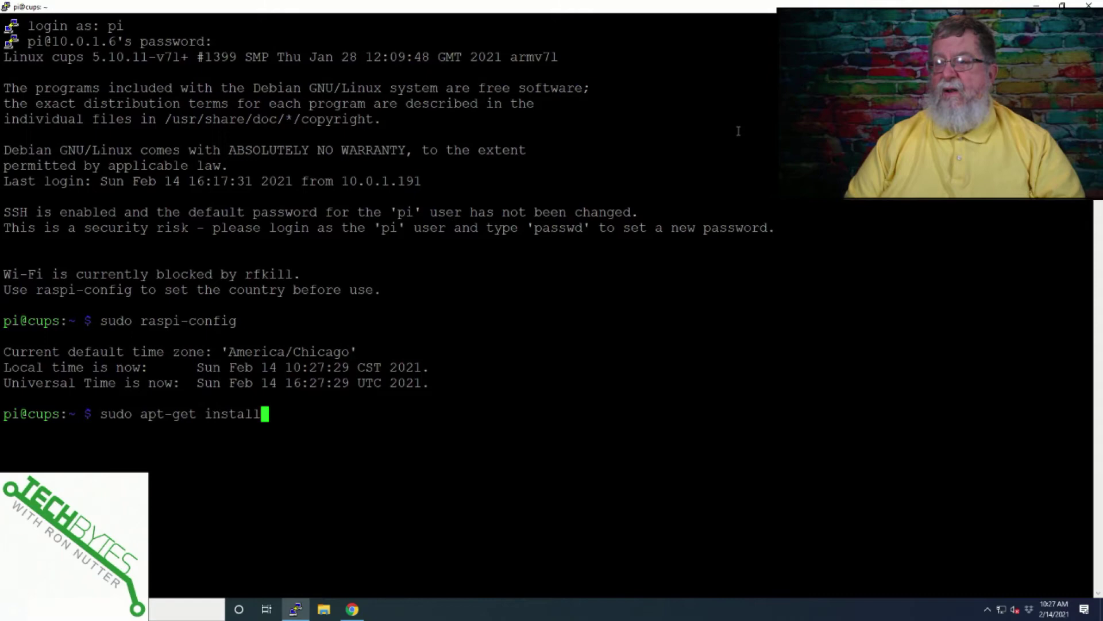
text(cups)
key(Return)
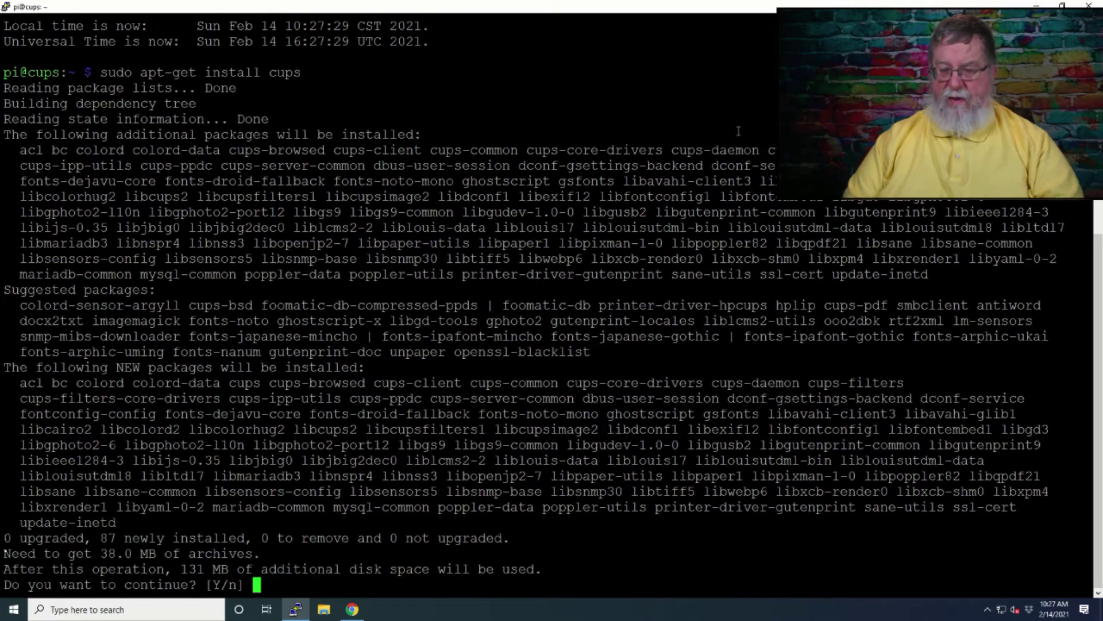
text(y)
key(Return)
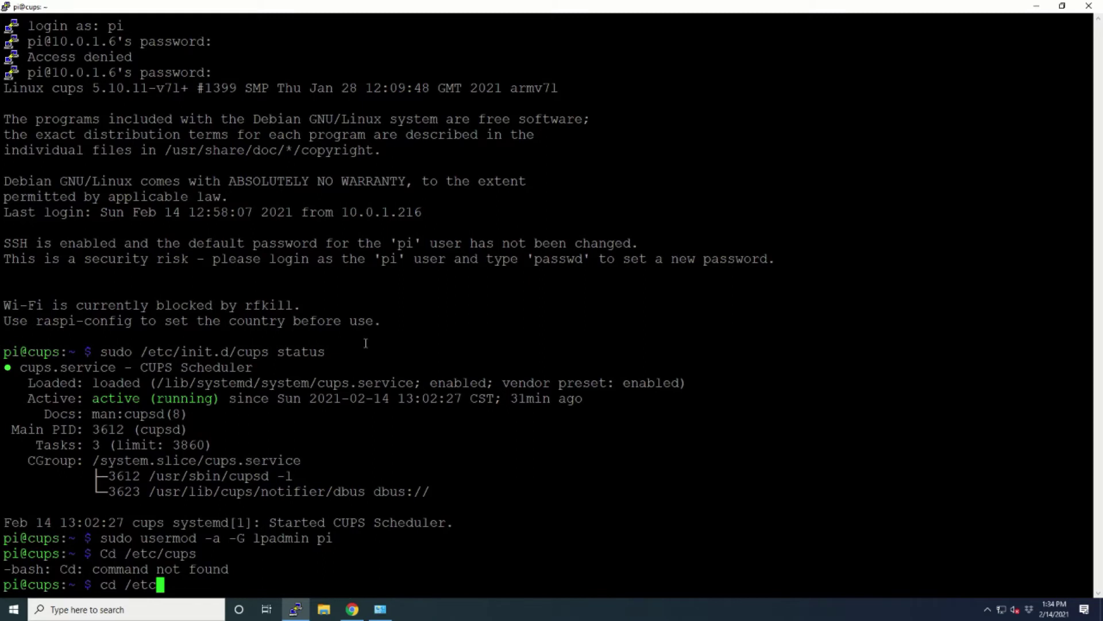
- In /etc/cups, run the notes' copy command to back up cupsd.conf as cupsd.conf.back
text(/cups)
key(Return)
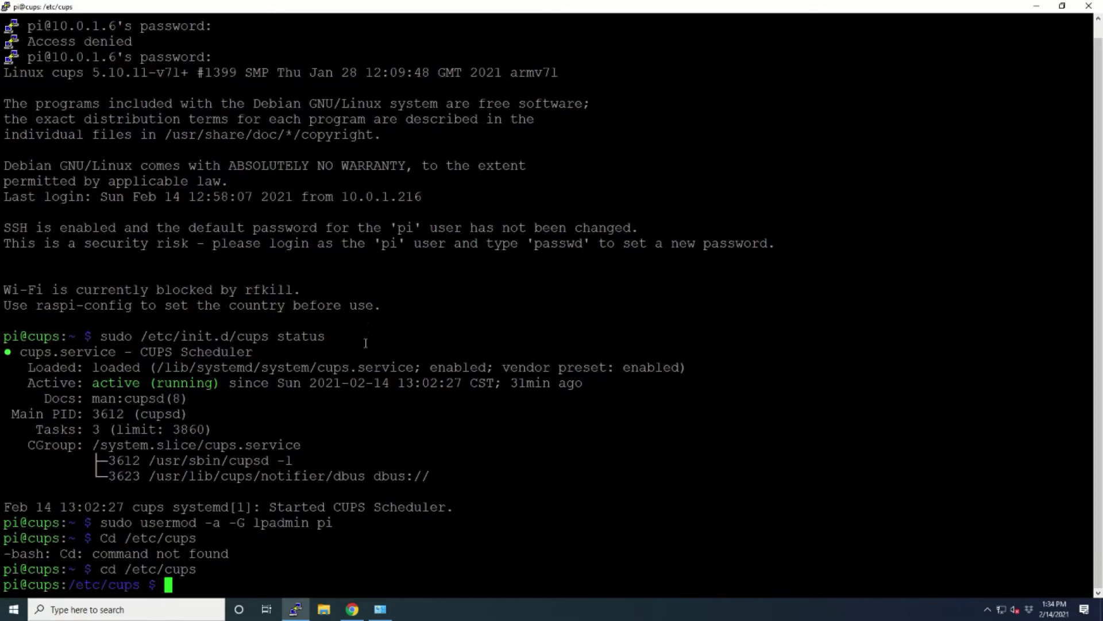
key(alt+Tab)
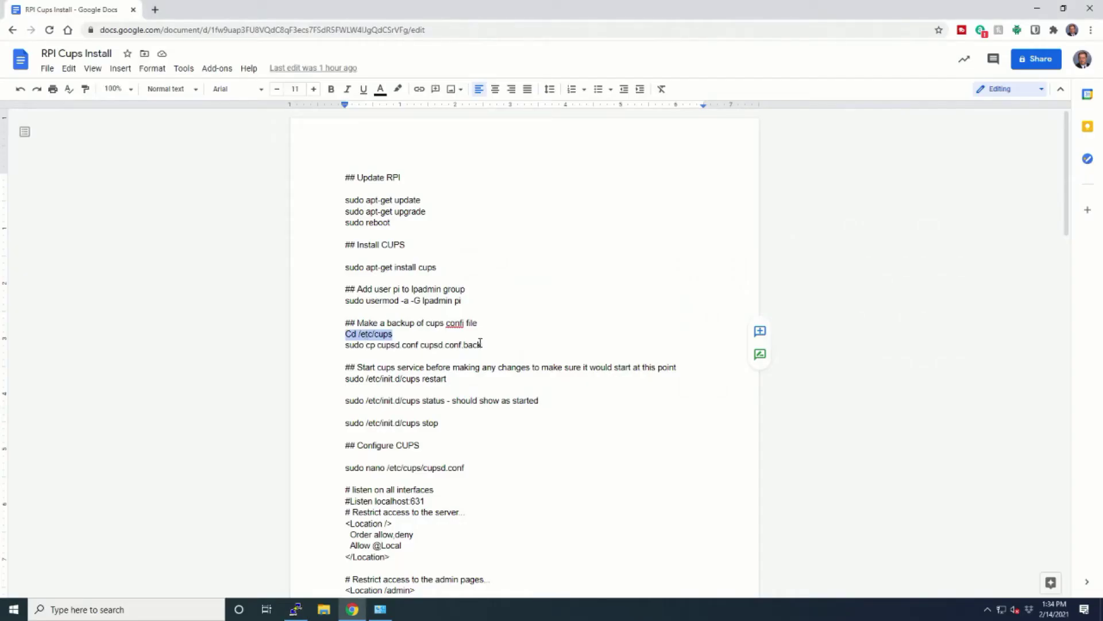
drag(480, 344, 346, 345)
key(ctrl+c)
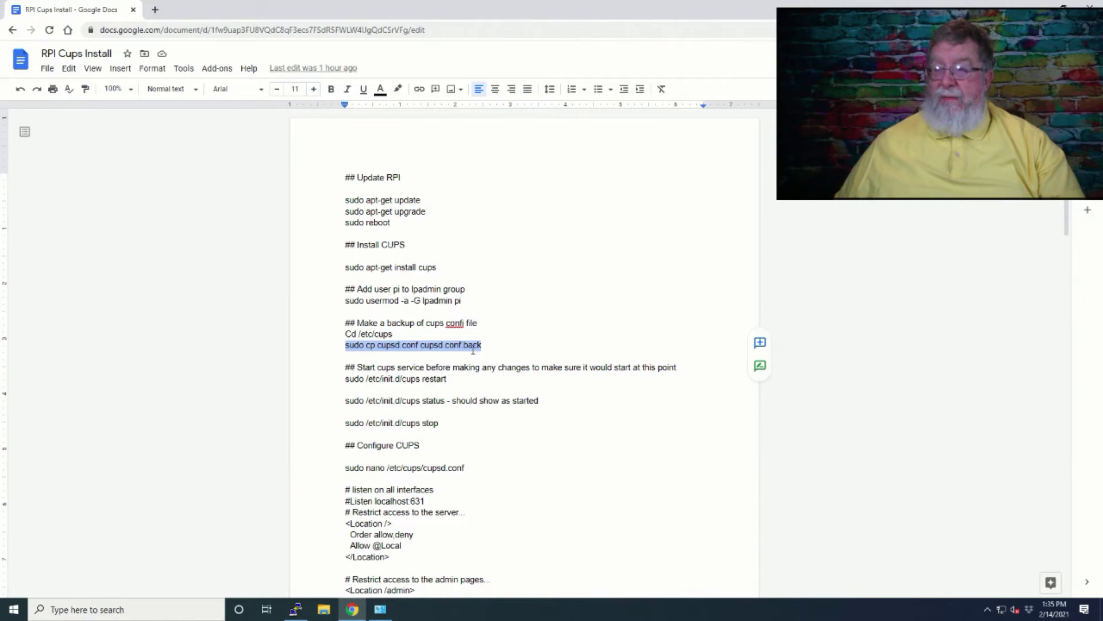
key(alt+Tab)
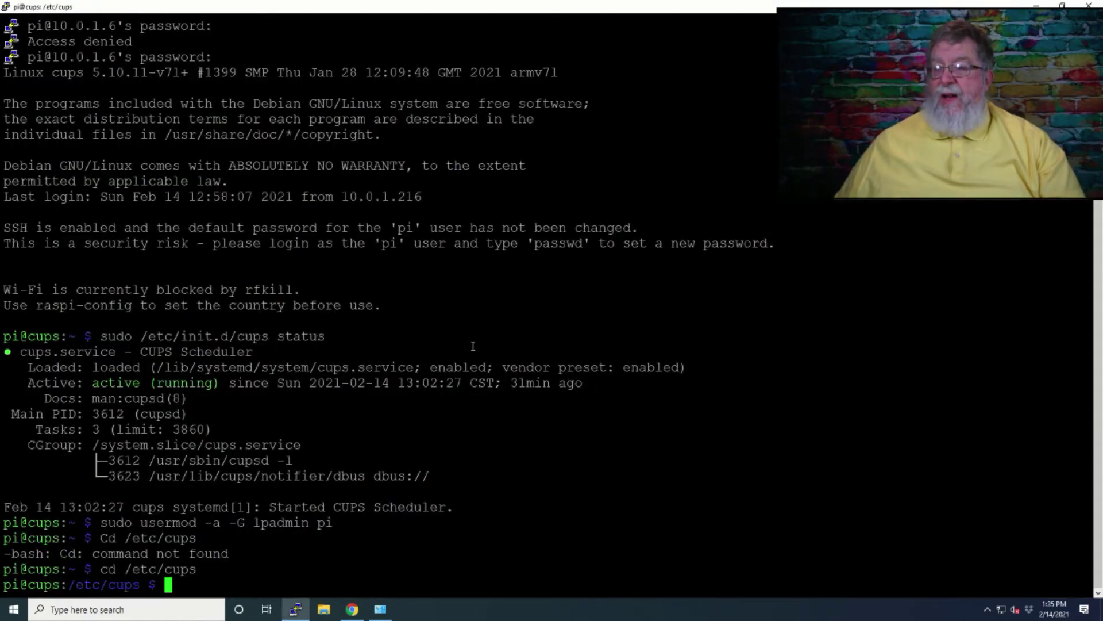
right_click(473, 345)
key(Return)
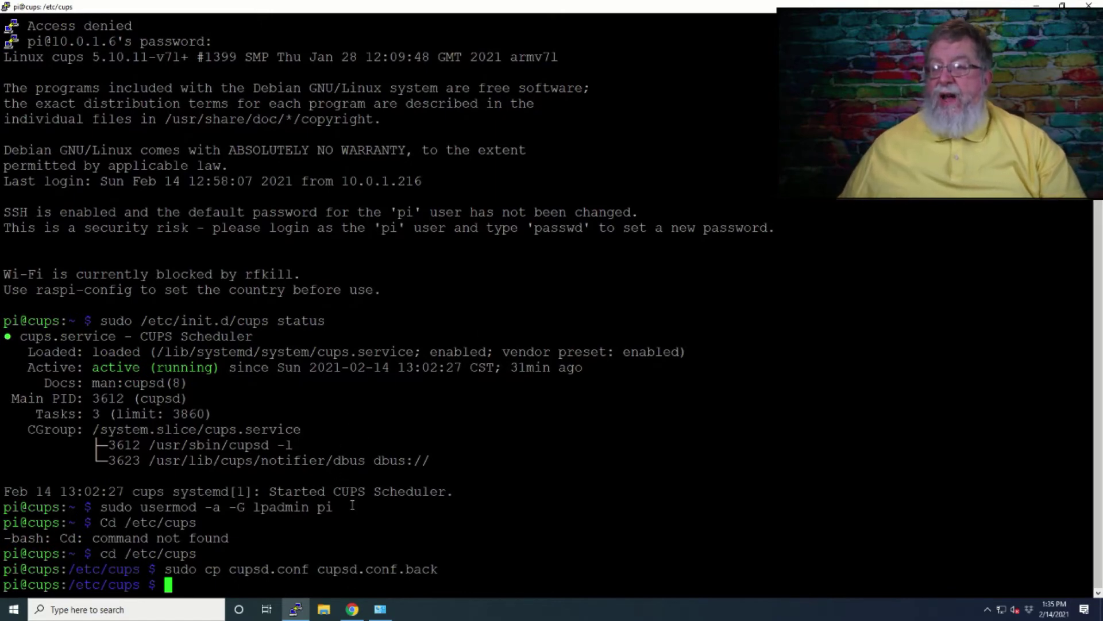
click(352, 609)
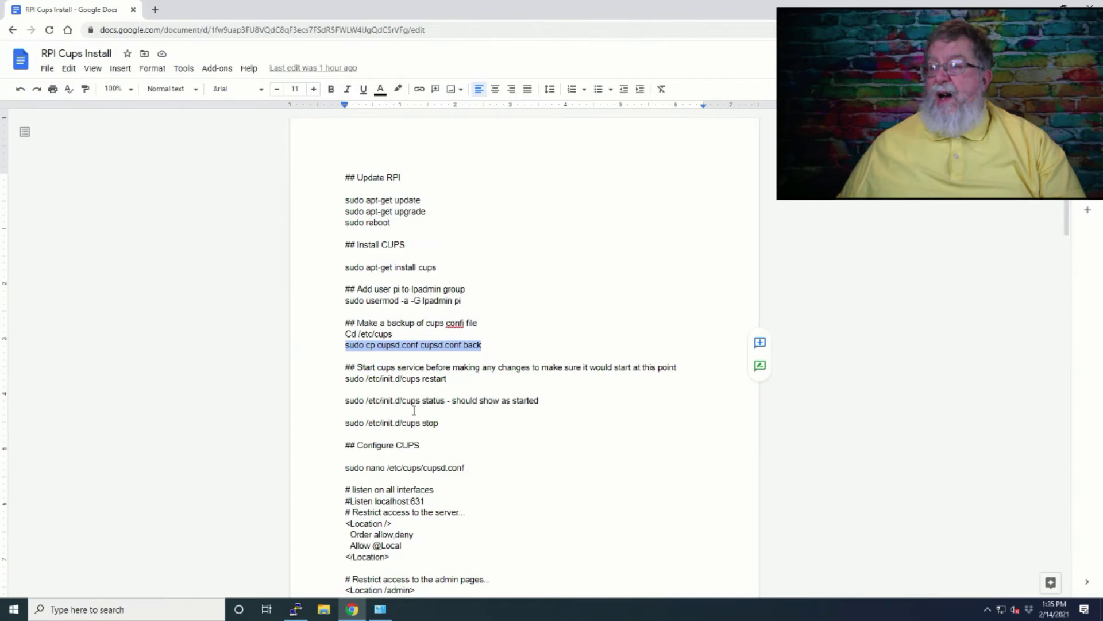
- Copy the CUPS restart command from the notes and run it on the Pi
drag(447, 380, 347, 381)
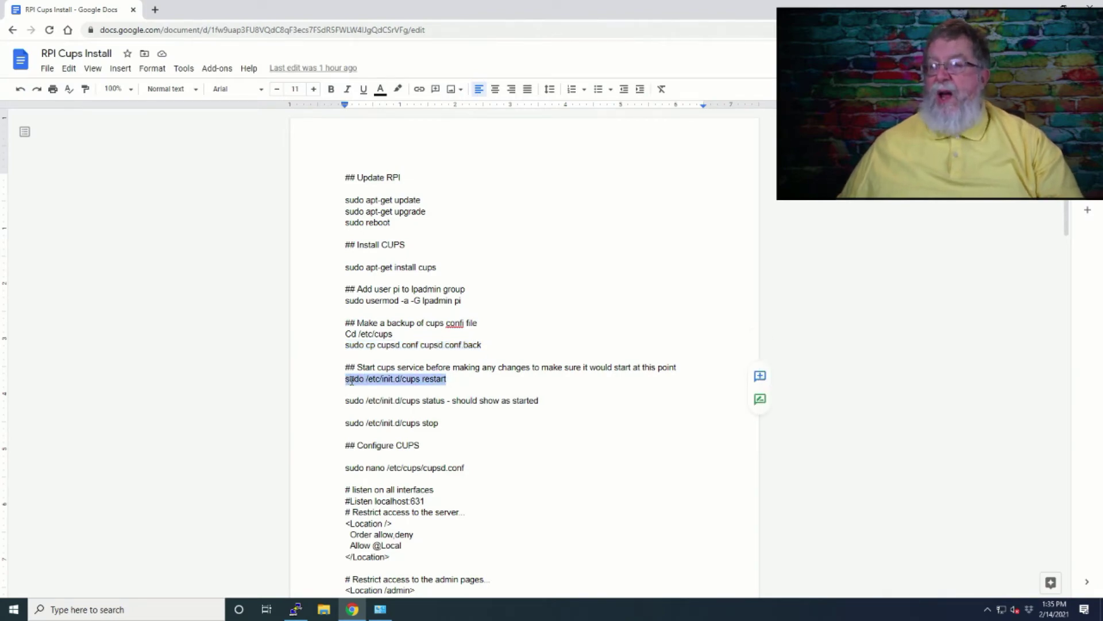
right_click(352, 380)
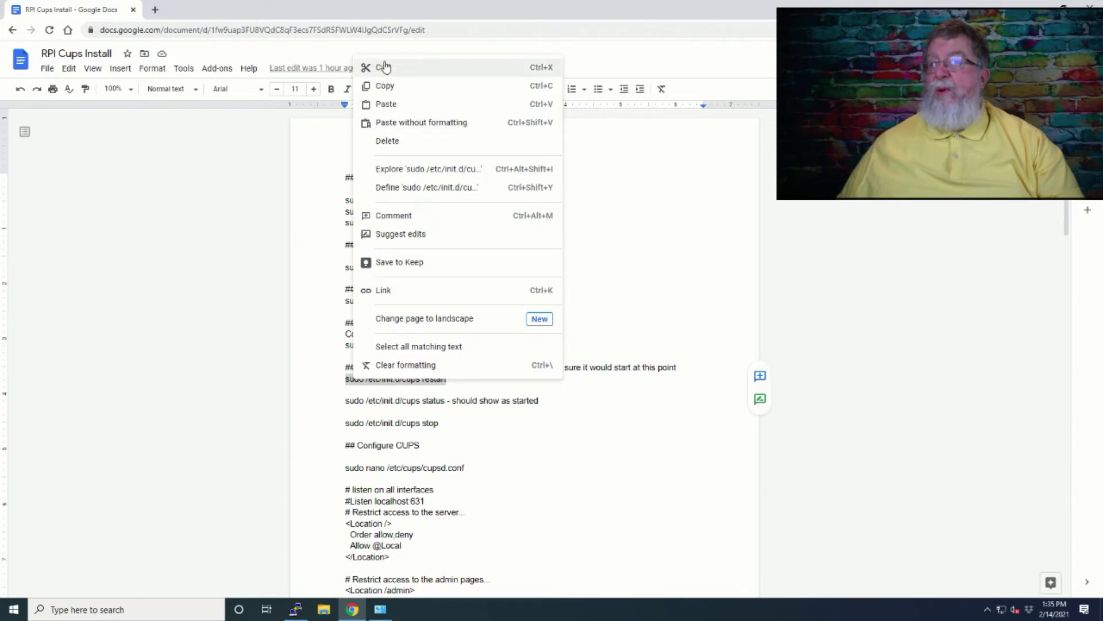
click(383, 85)
key(alt+Tab)
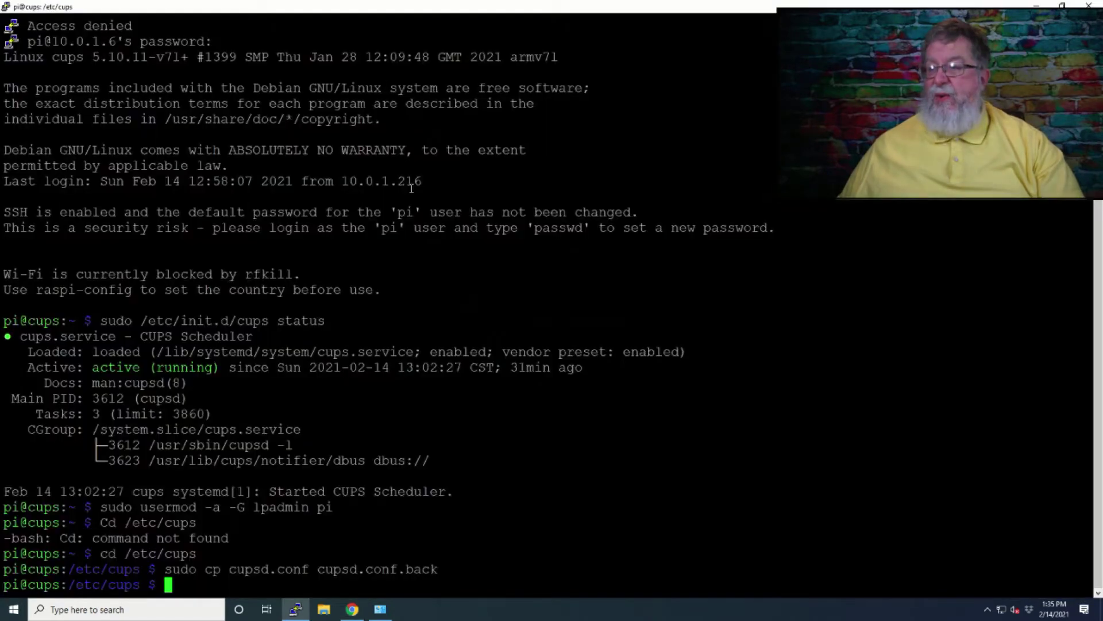
right_click(435, 279)
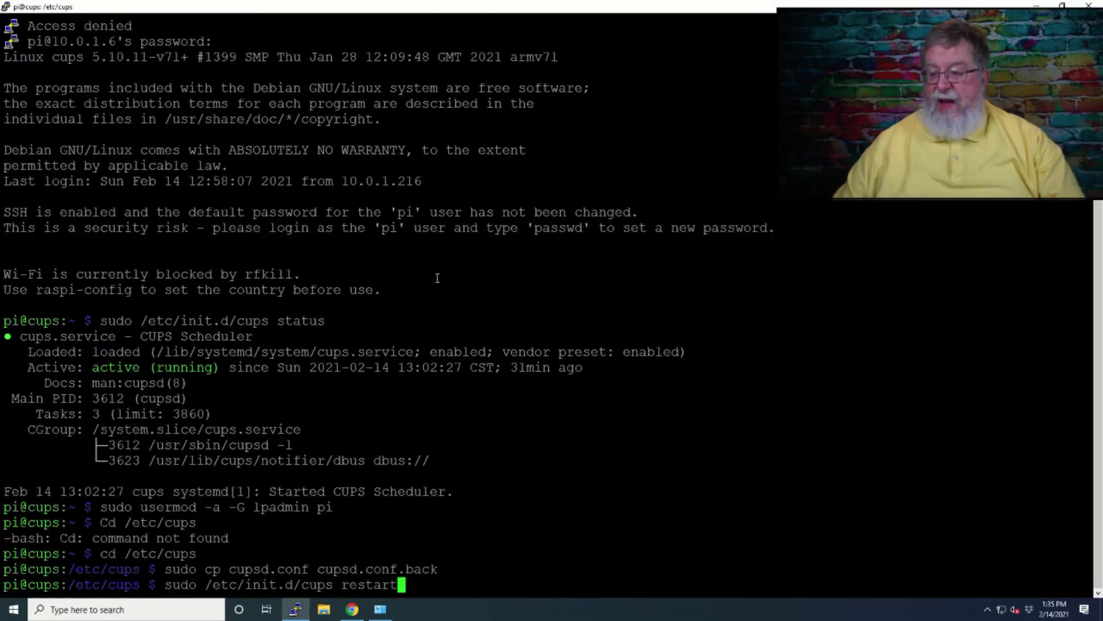
key(Return)
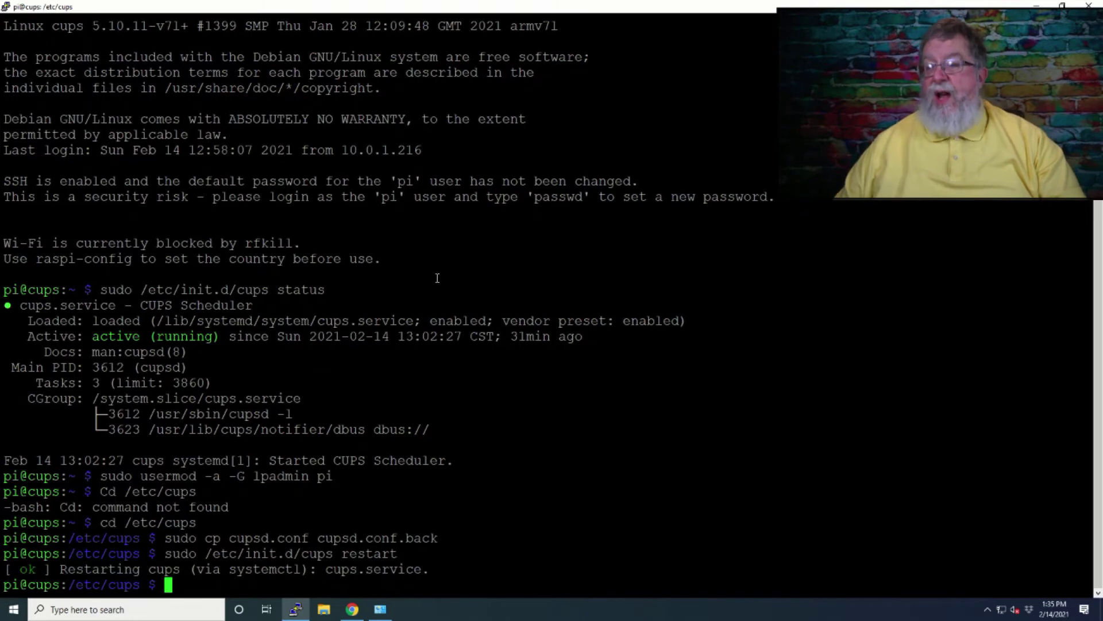
- Check the CUPS service status, which shows active (running)
key(Up)
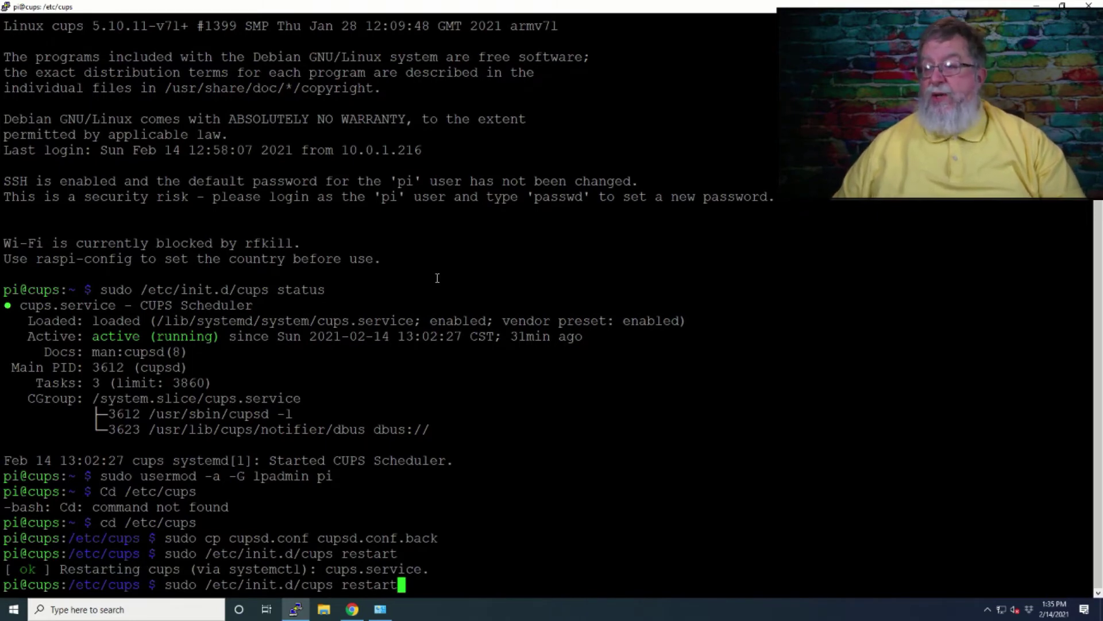
key(BackSpace)
key(BackSpace)
key(BackSpace)
key(BackSpace)
key(BackSpace)
key(BackSpace)
key(BackSpace)
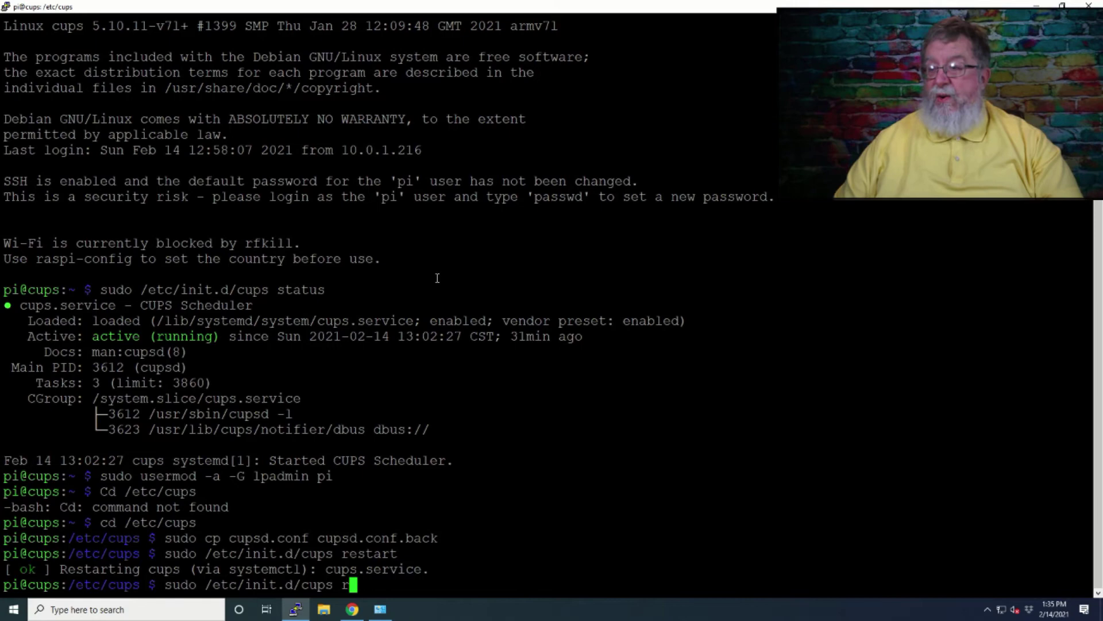
text(status)
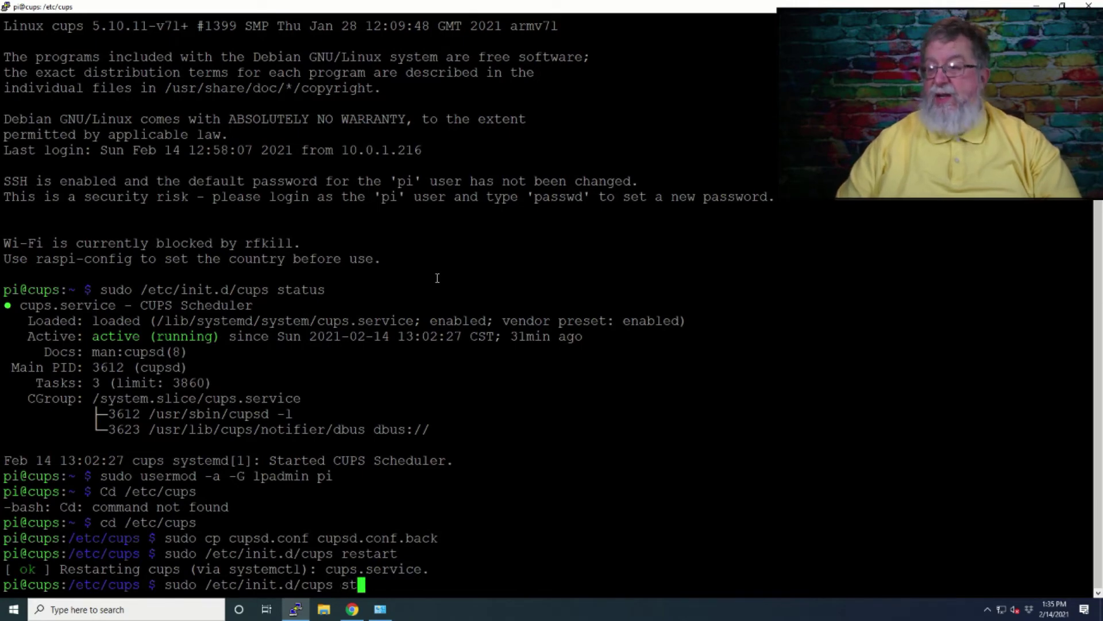
key(Return)
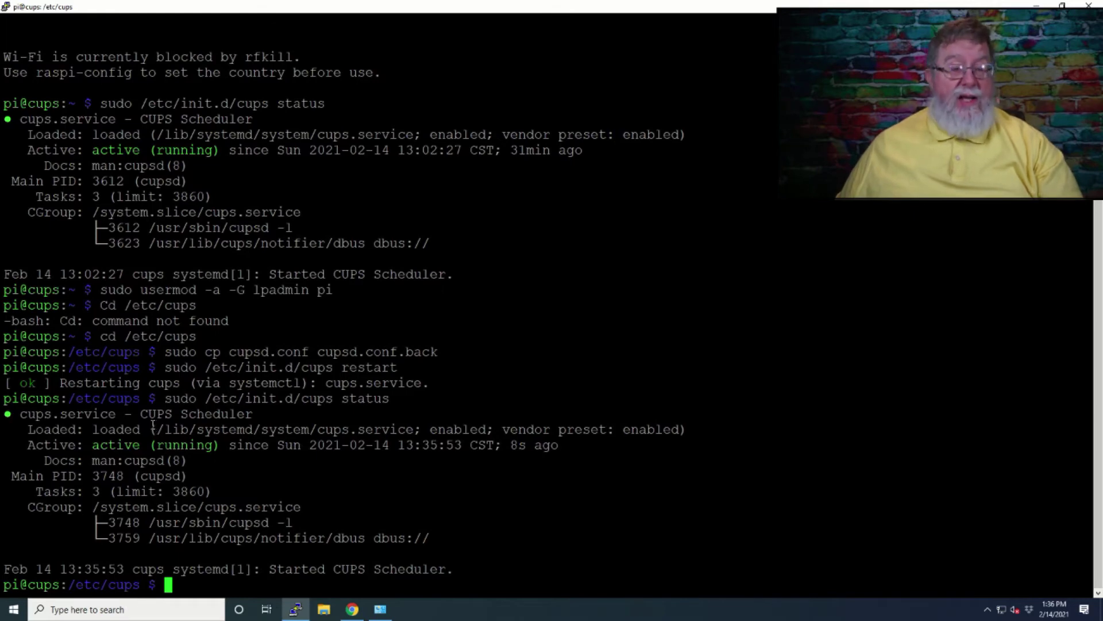
key(alt+Tab)
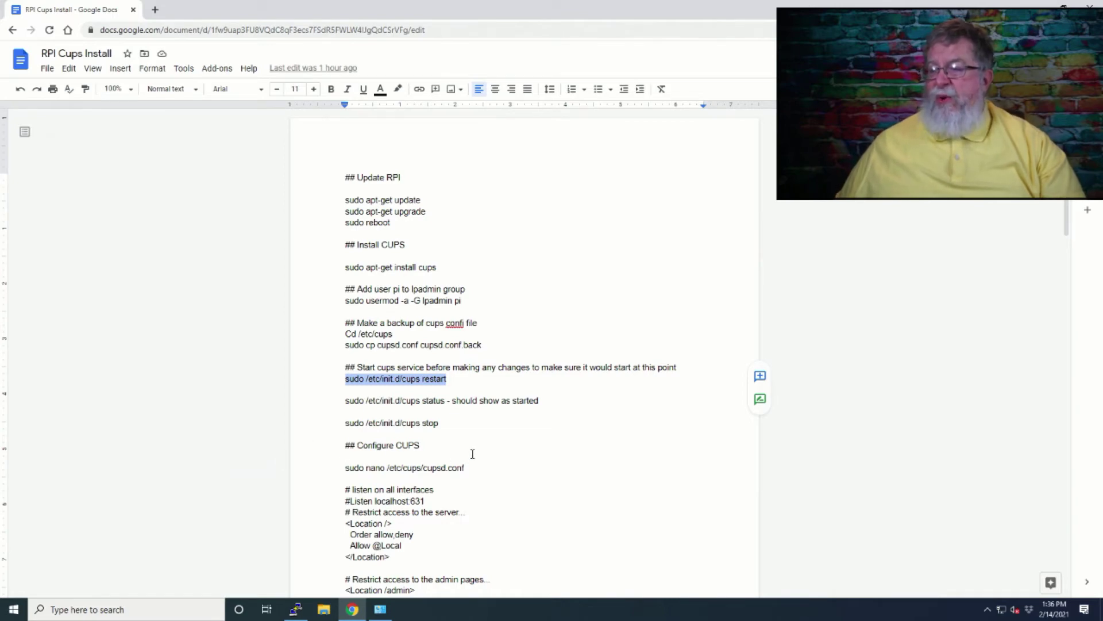
- Copy 'sudo nano /etc/cups/cupsd.conf' from the notes and run it in PuTTY
scroll(471, 453, down, 2)
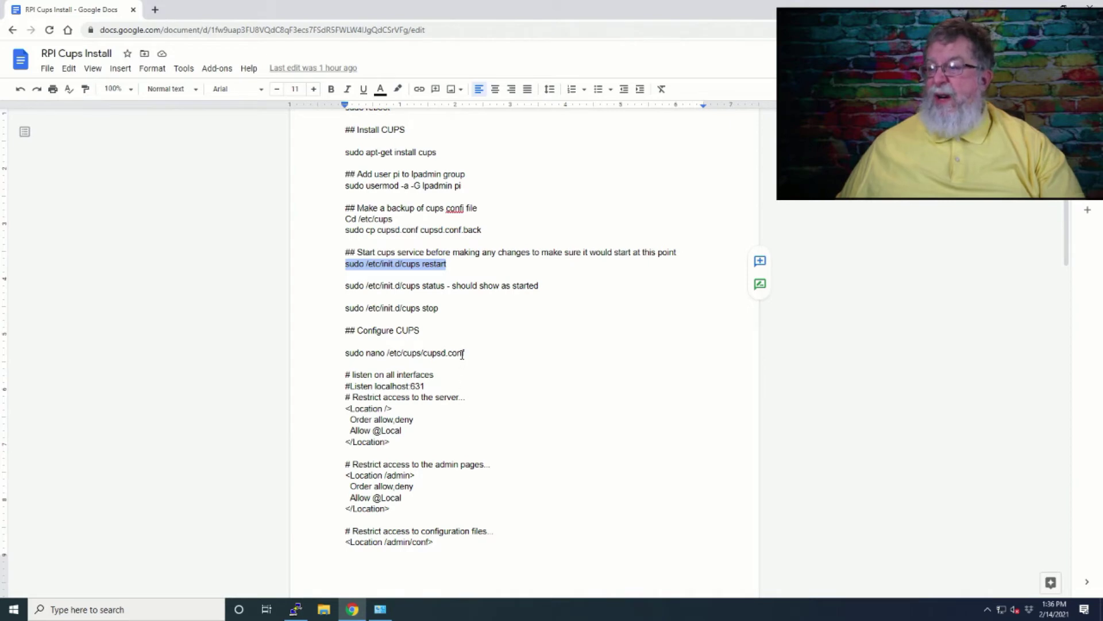
drag(468, 351, 347, 353)
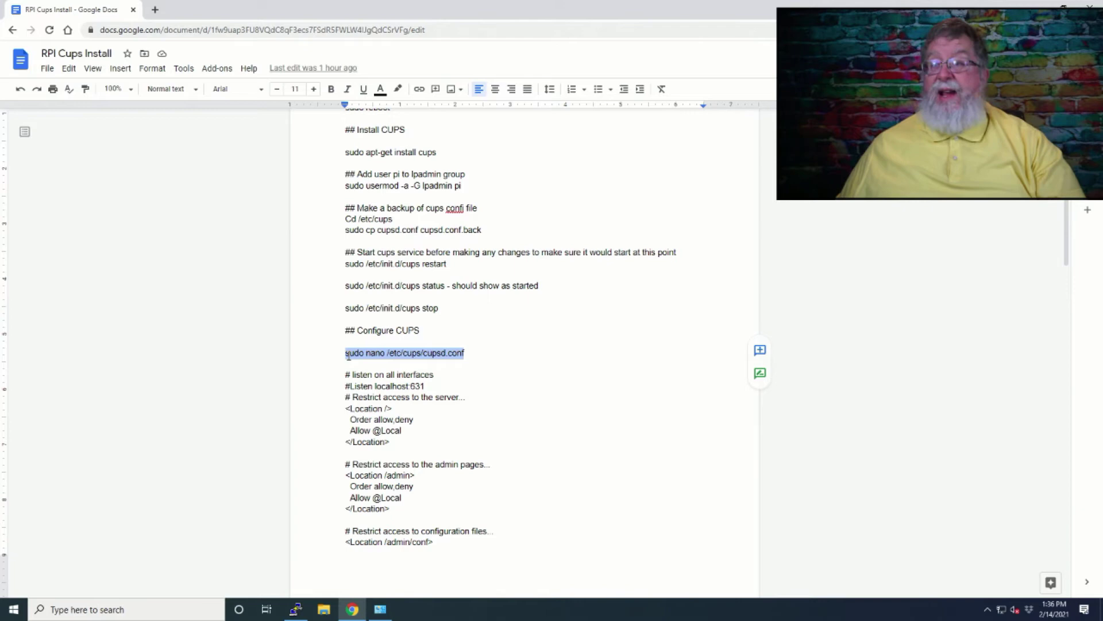
key(alt+Tab)
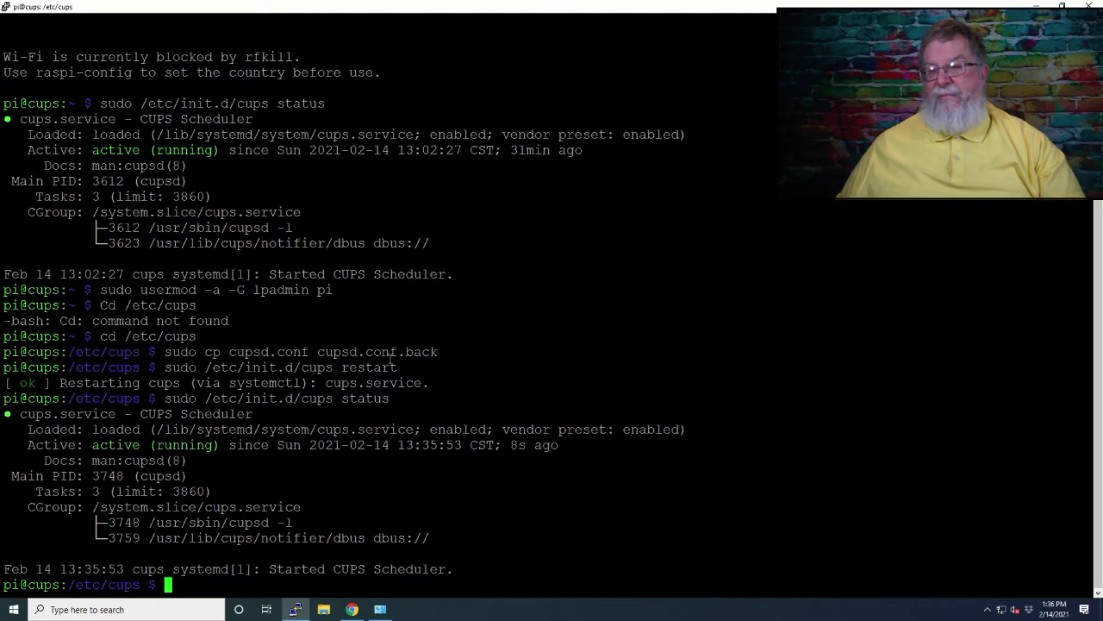
right_click(390, 358)
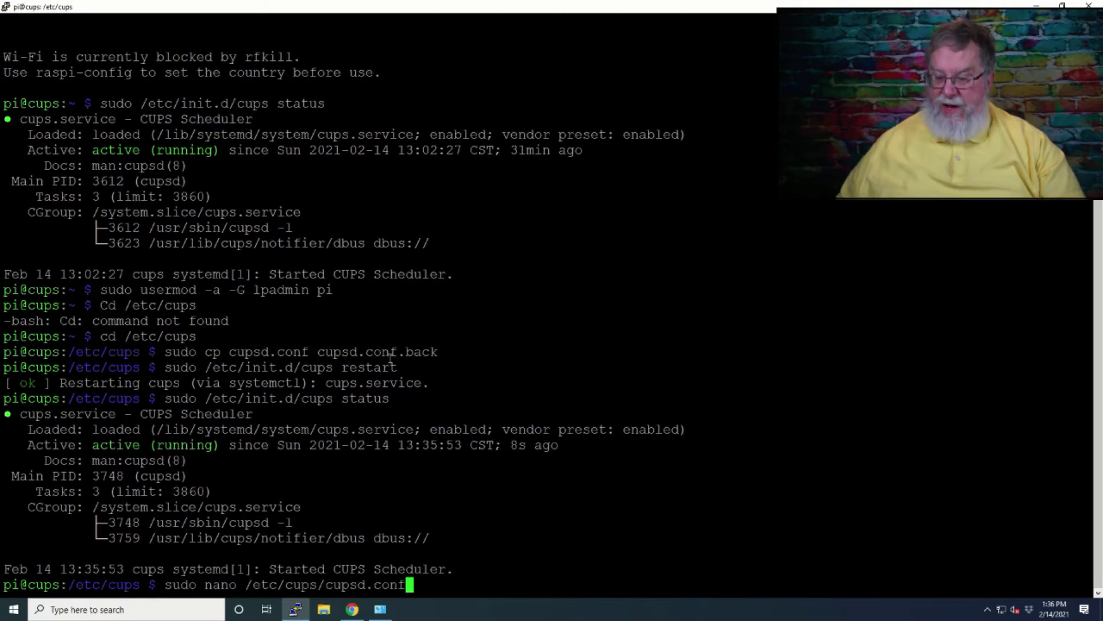
key(Return)
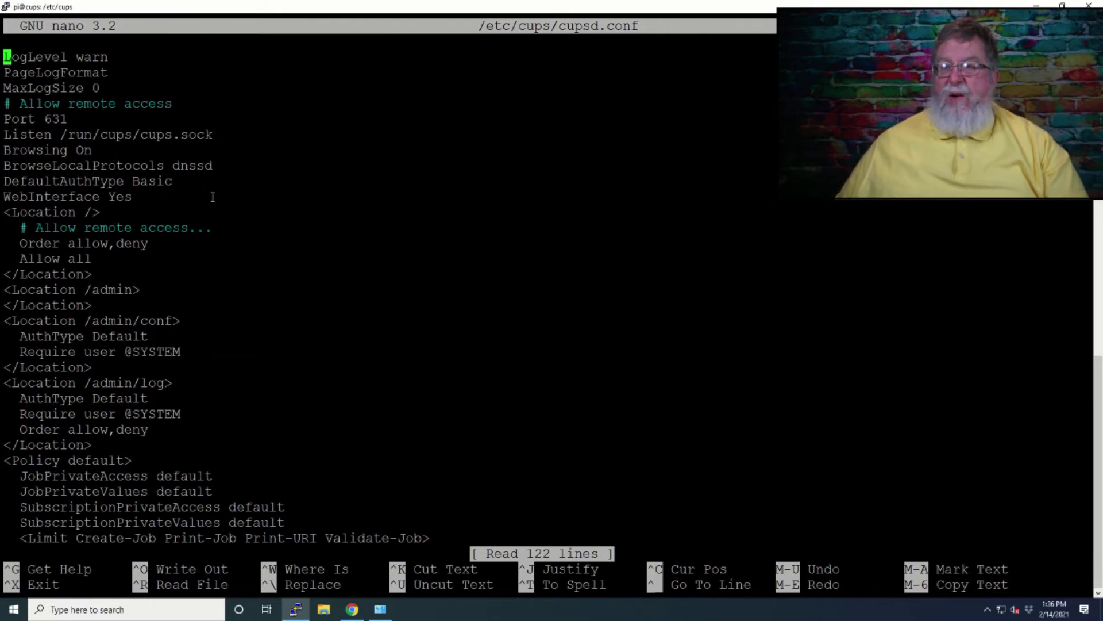
key(alt+Tab)
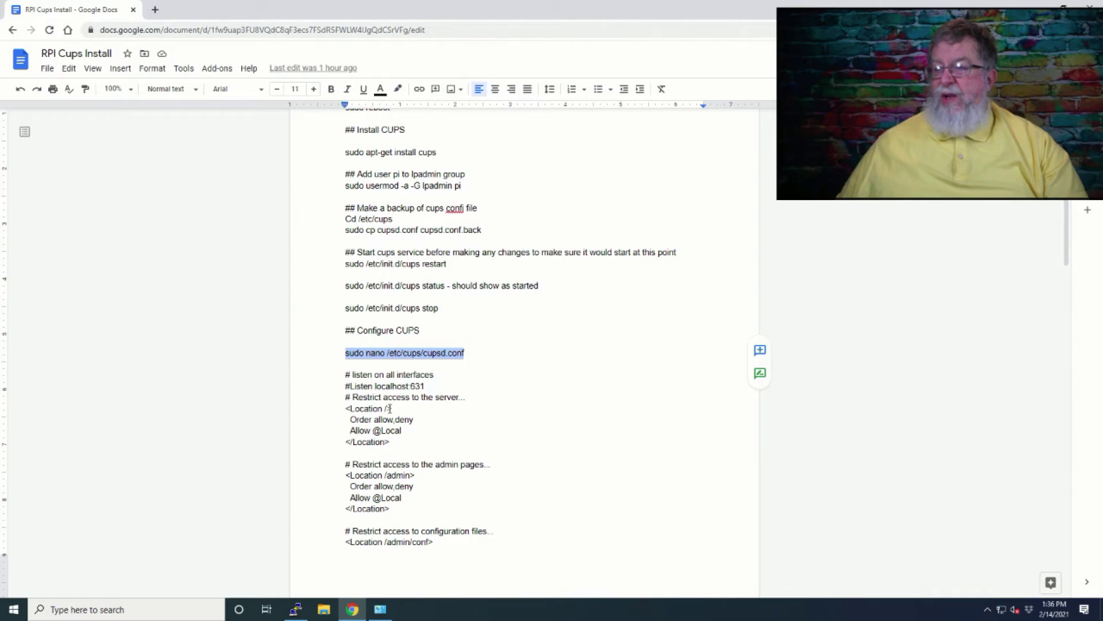
key(alt+Tab)
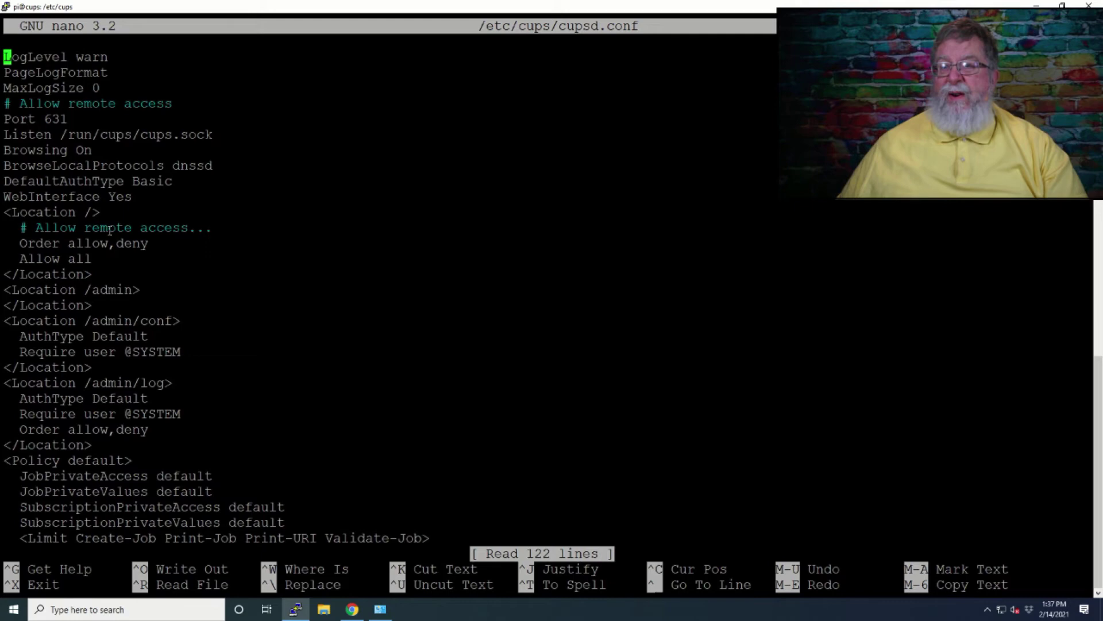
key(alt+Tab)
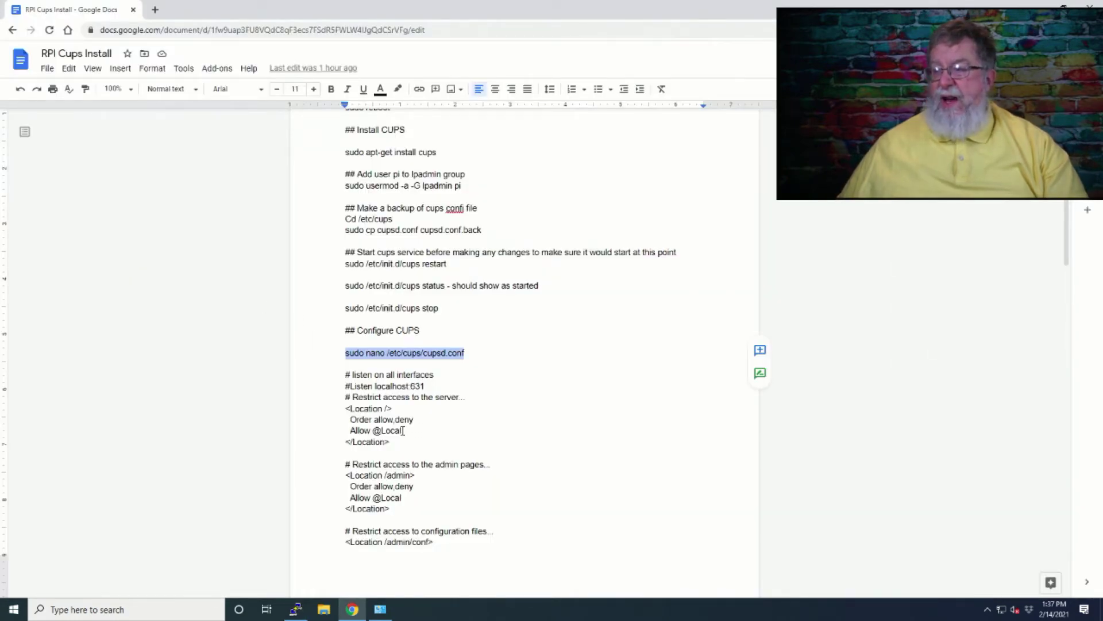
drag(403, 431, 350, 430)
key(ctrl+c)
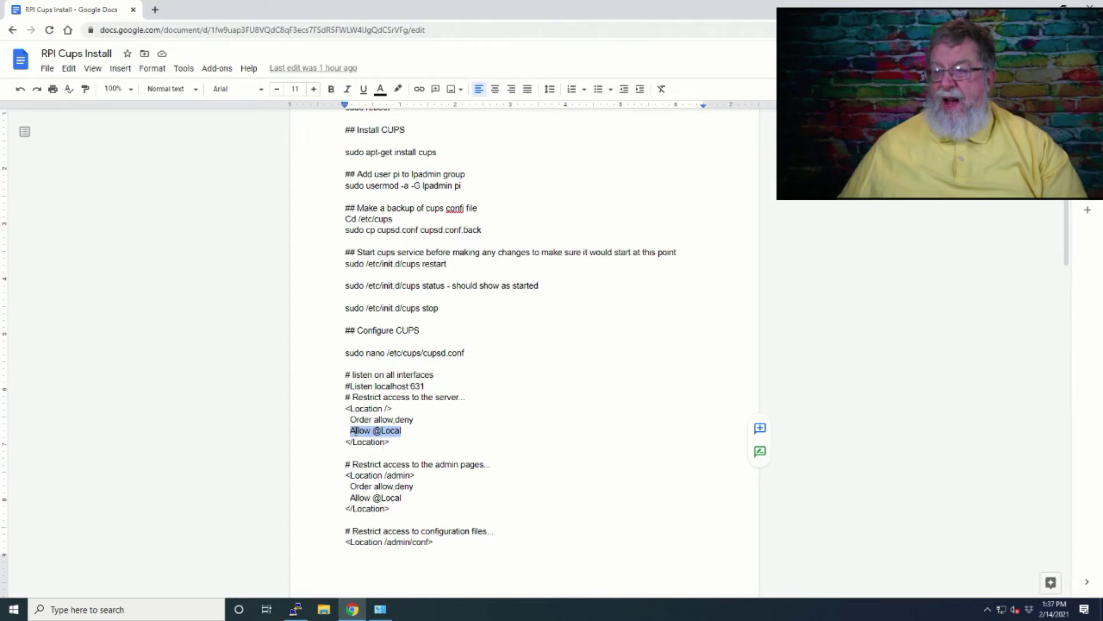
key(alt+Tab)
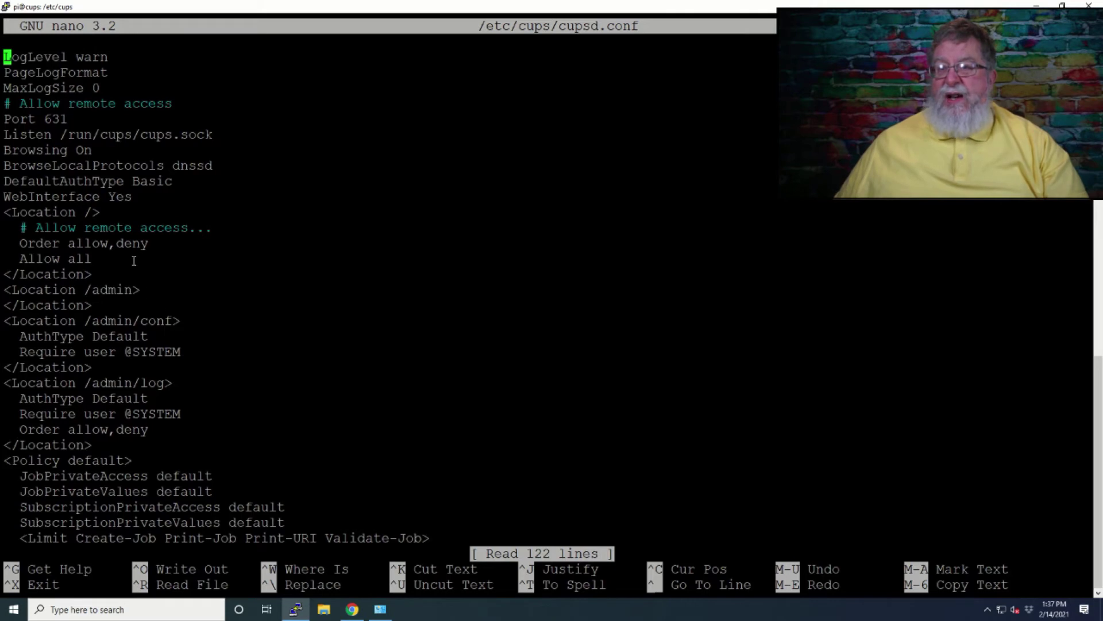
key(Down)
key(Down)
key(Down)
key(Down)
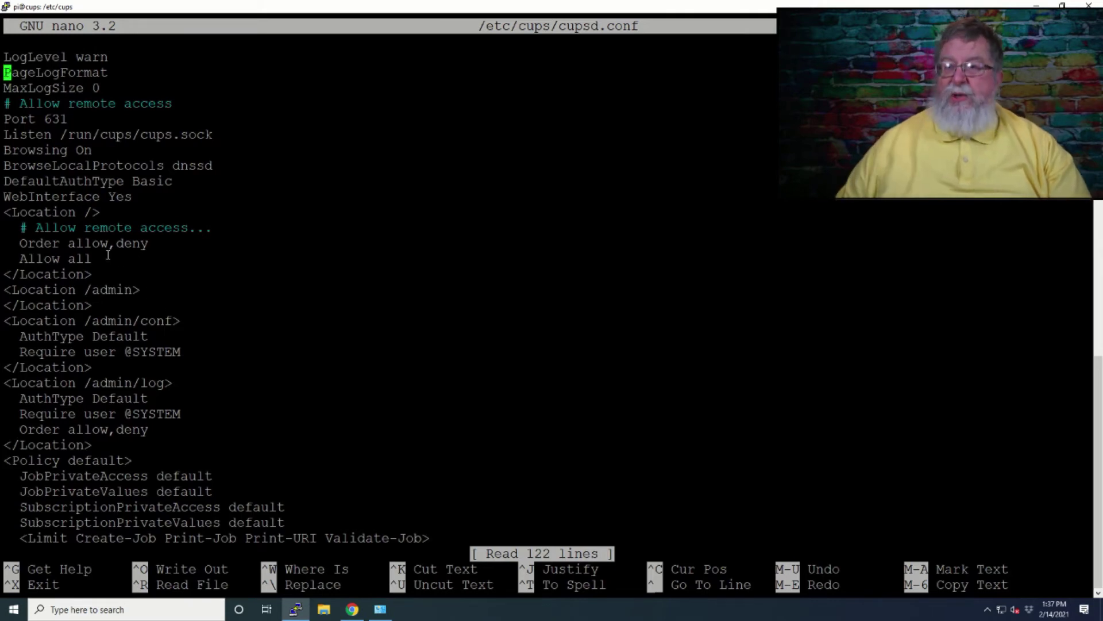
key(Down)
key(Down)
key(Down)
key(Down)
key(Down)
key(Down)
key(Down)
key(Down)
key(Down)
key(Down)
key(Down)
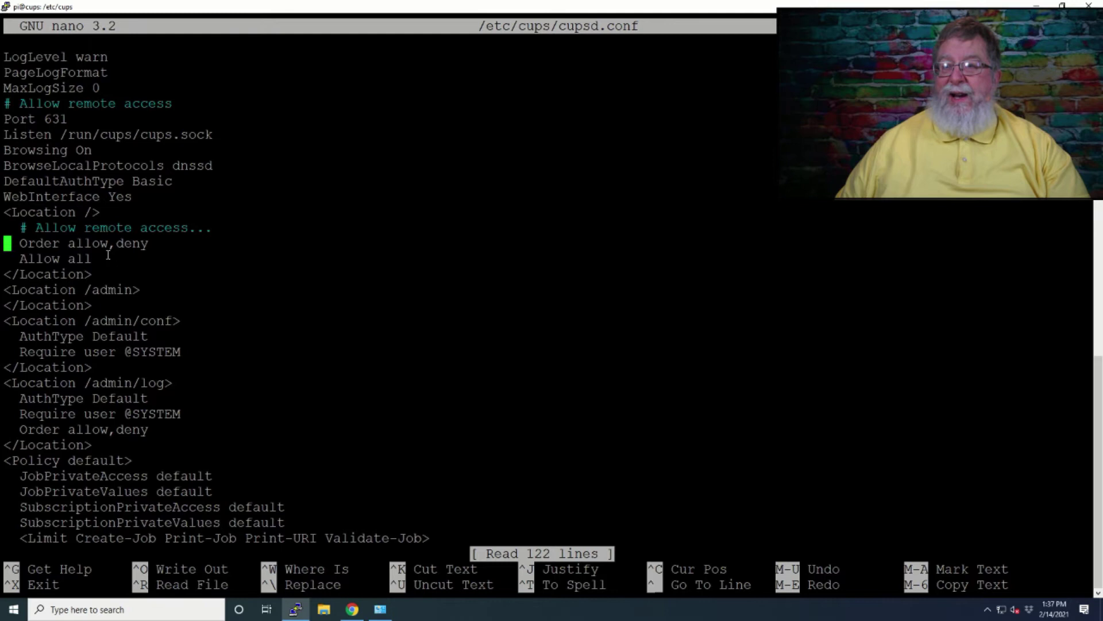
key(Up)
key(Return)
key(Up)
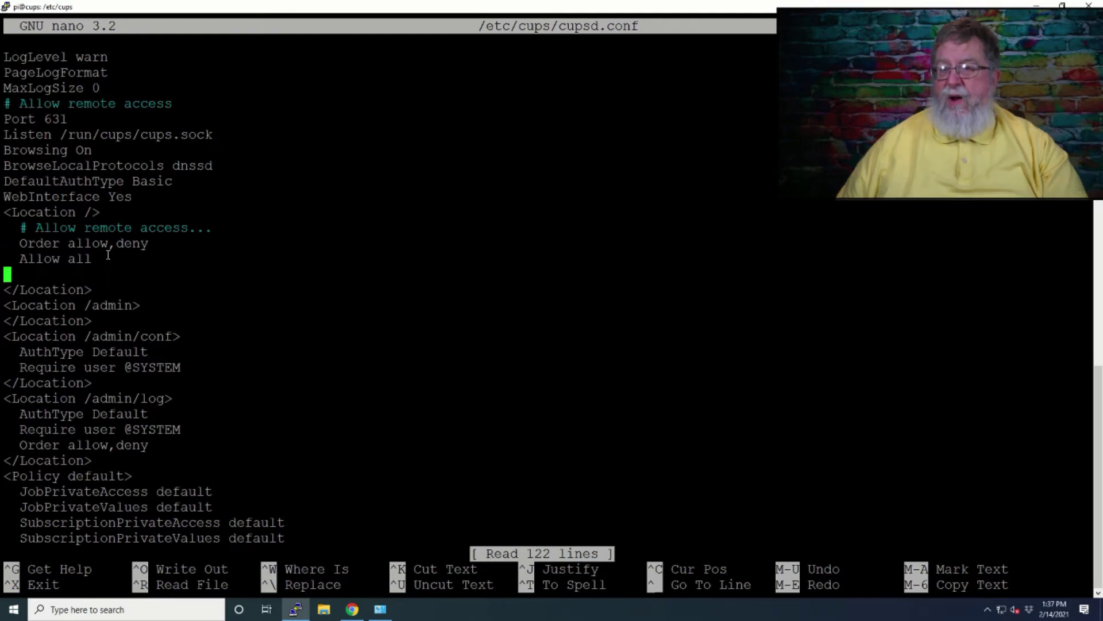
right_click(71, 277)
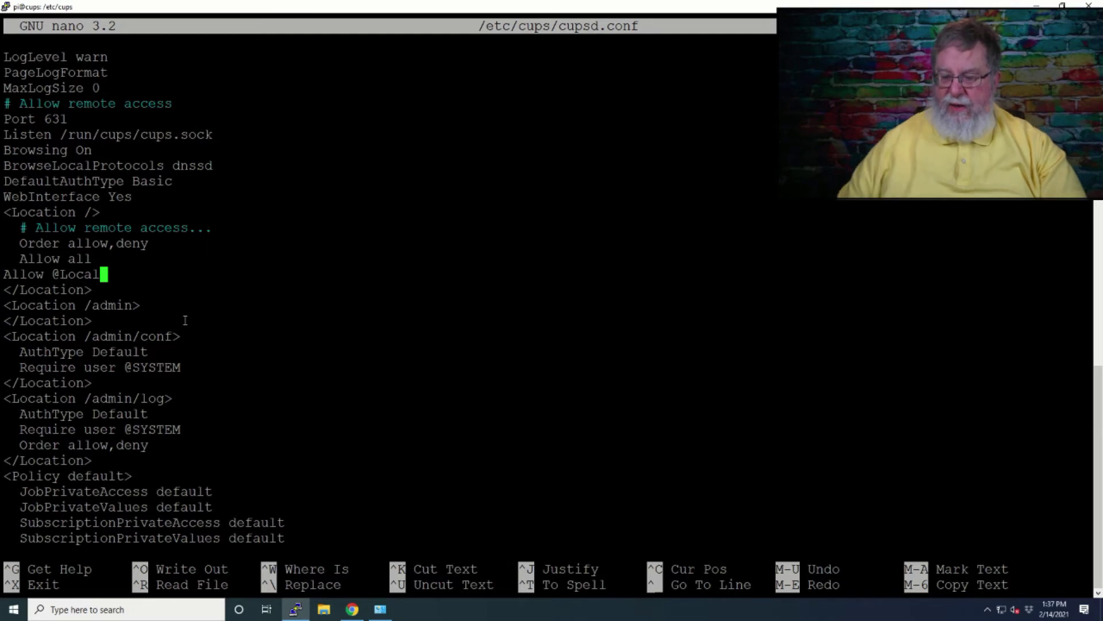
key(Left)
key(Left)
key(Left)
key(Left)
key(Left)
key(Left)
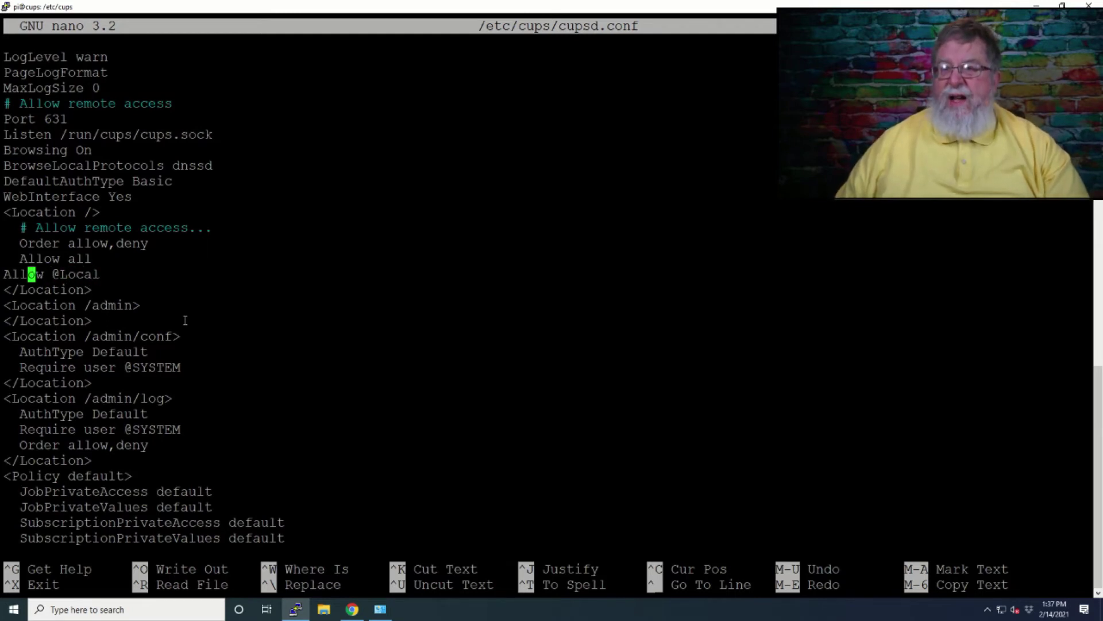
key(Left)
key(Left)
key(Left)
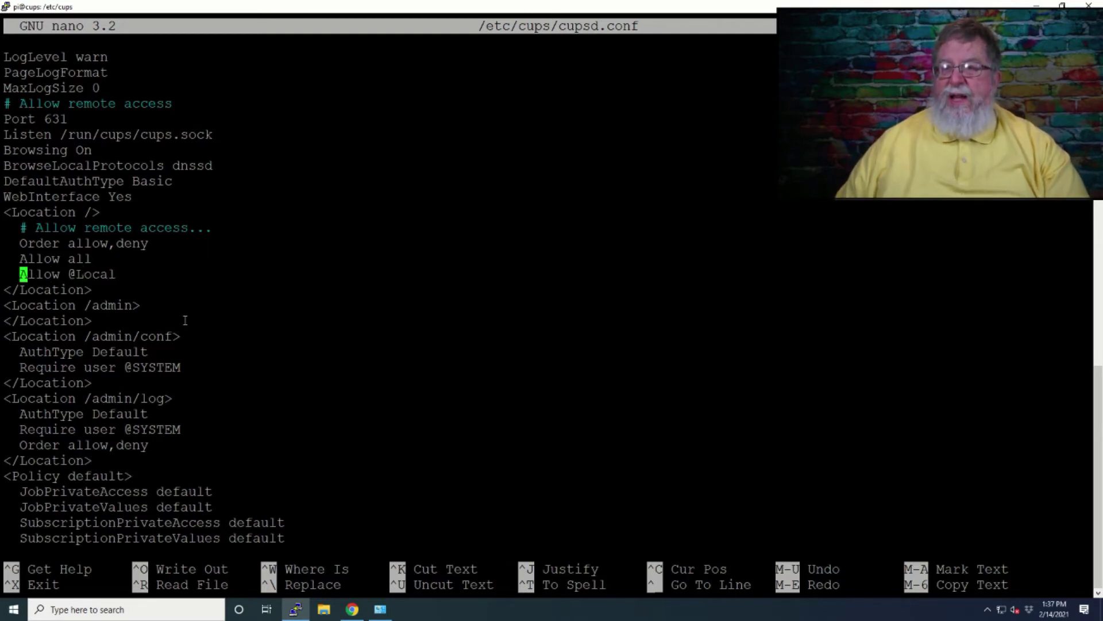
key(Right)
key(Right)
key(Right)
key(Right)
key(Right)
key(Right)
key(Right)
key(Right)
key(Right)
key(Right)
key(Right)
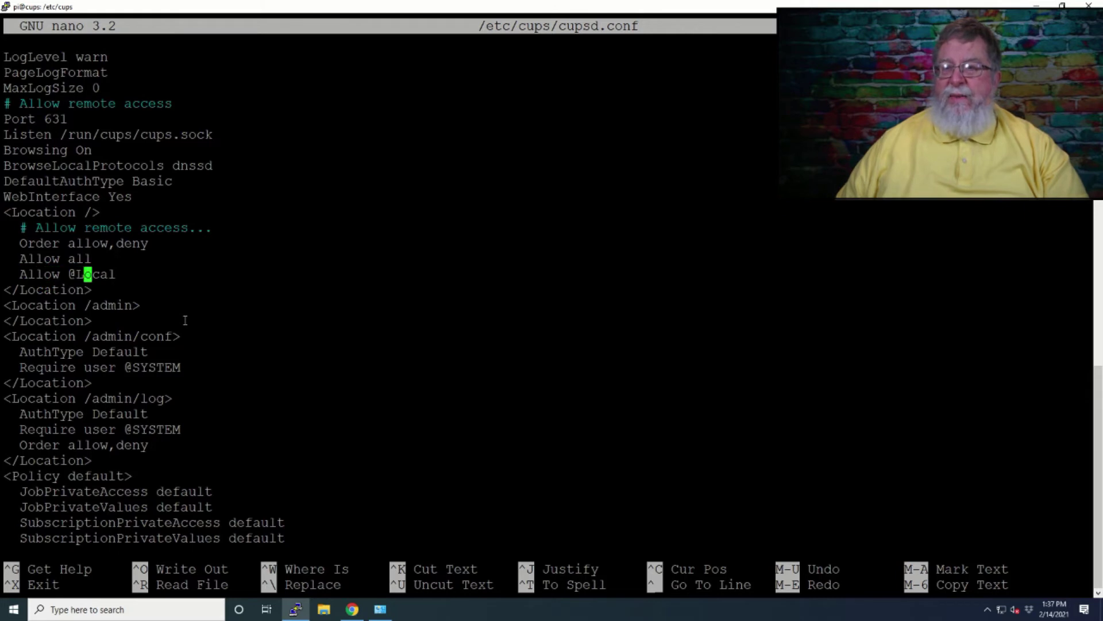
key(Right)
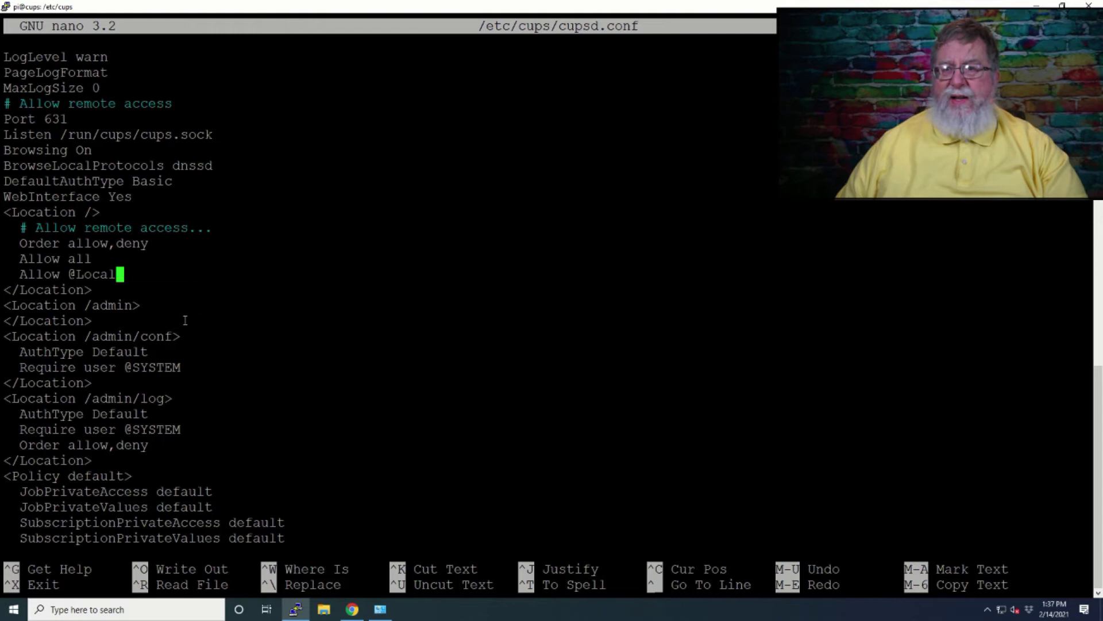
key(alt+Tab)
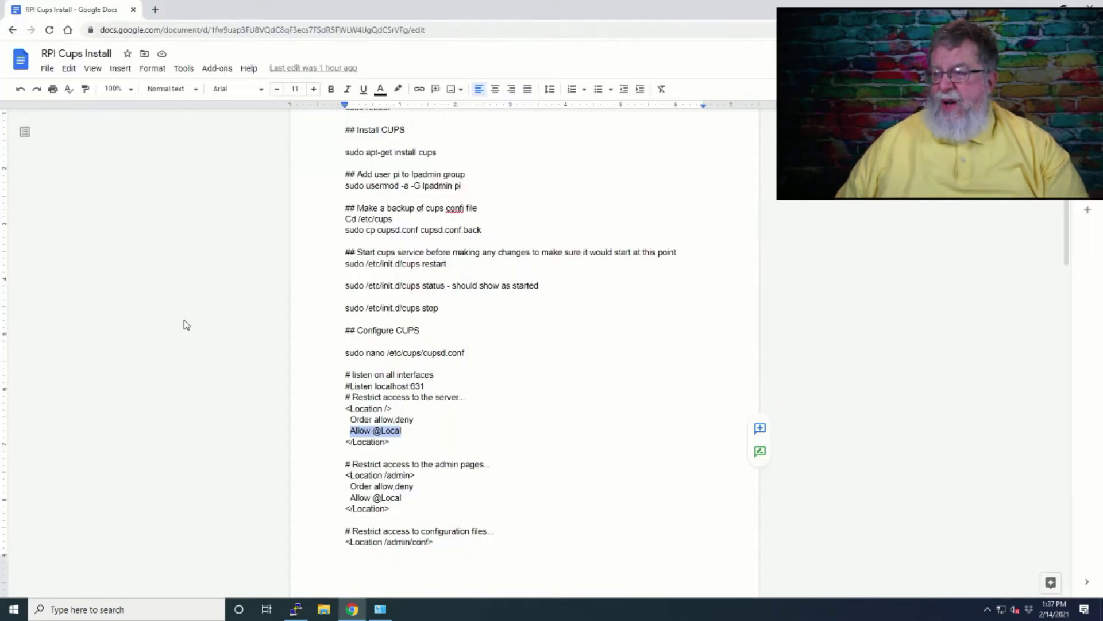
key(alt+Tab)
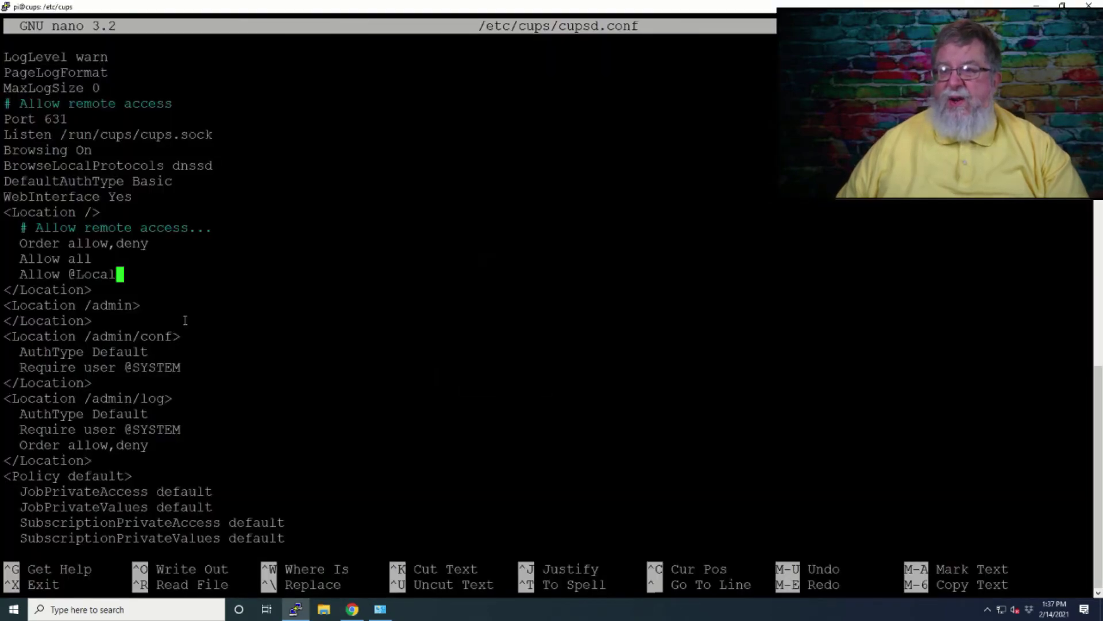
key(Down)
key(Down)
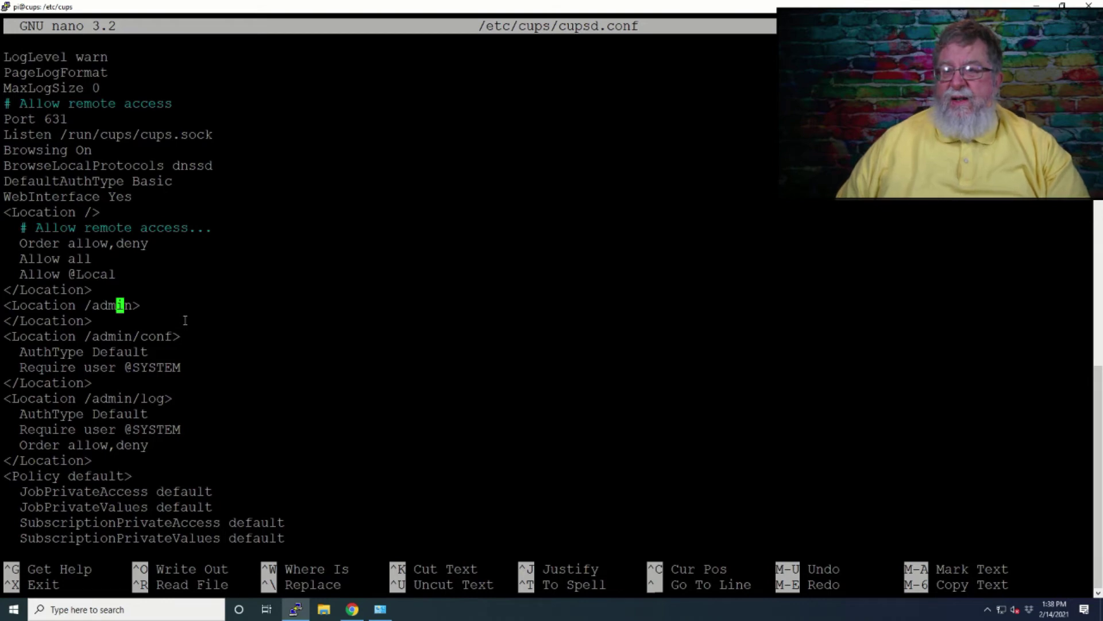
key(alt+Tab)
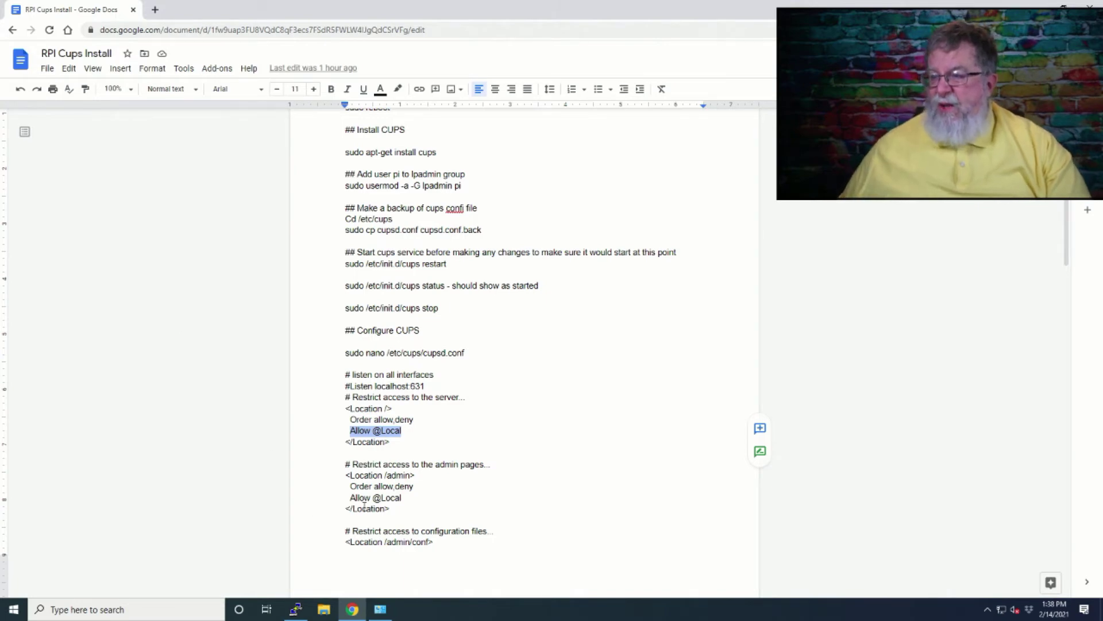
drag(347, 487, 345, 506)
key(ctrl+c)
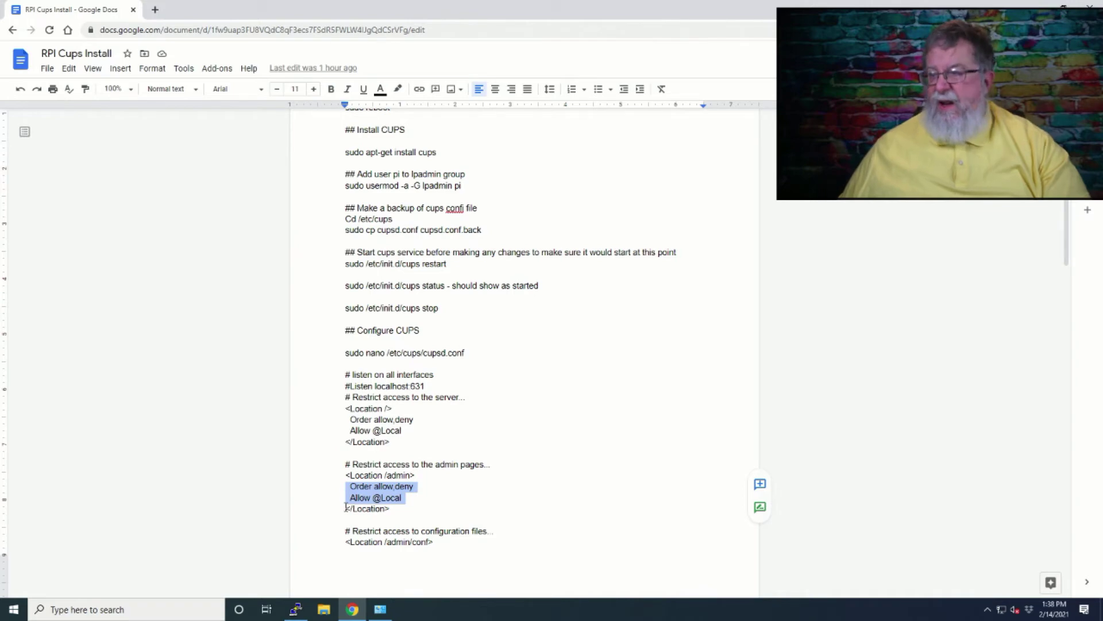
key(alt+Tab)
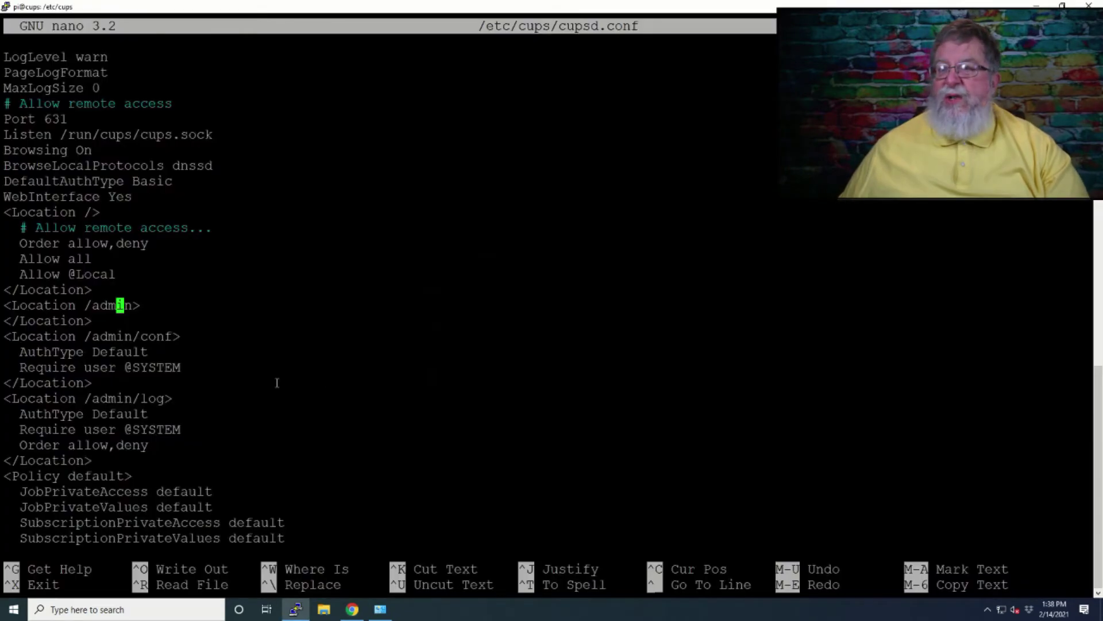
key(Right)
key(Right)
key(Right)
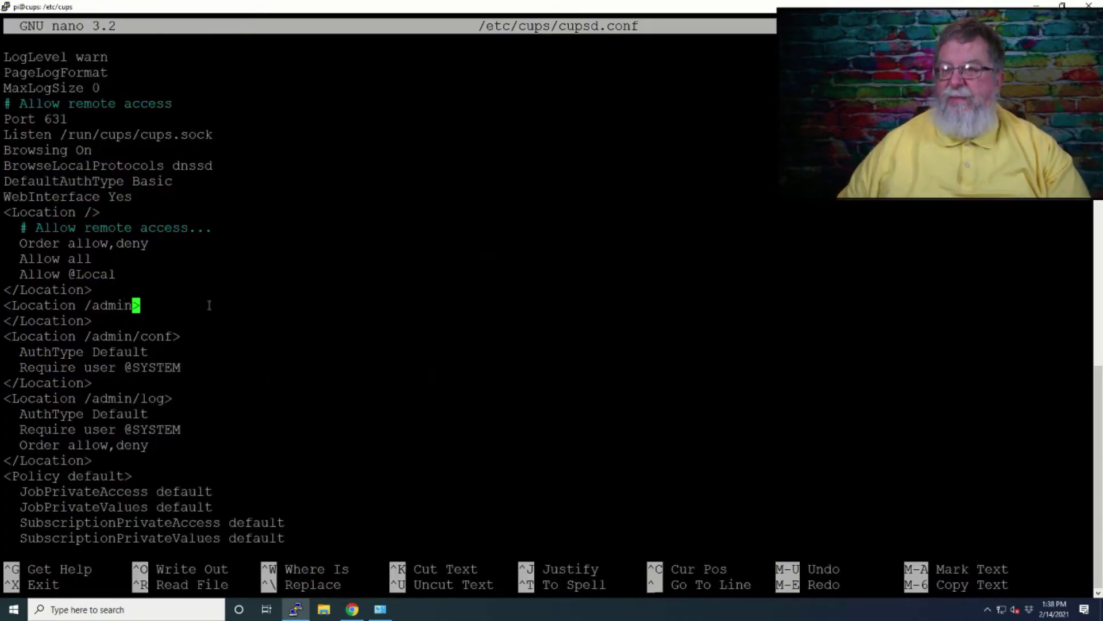
key(Return)
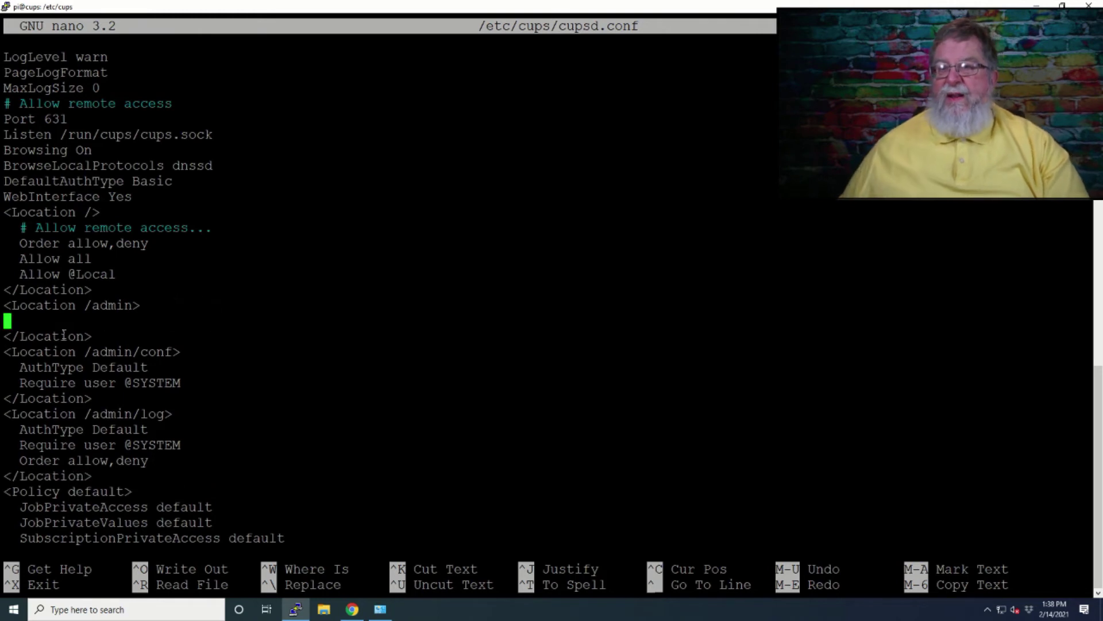
right_click(42, 325)
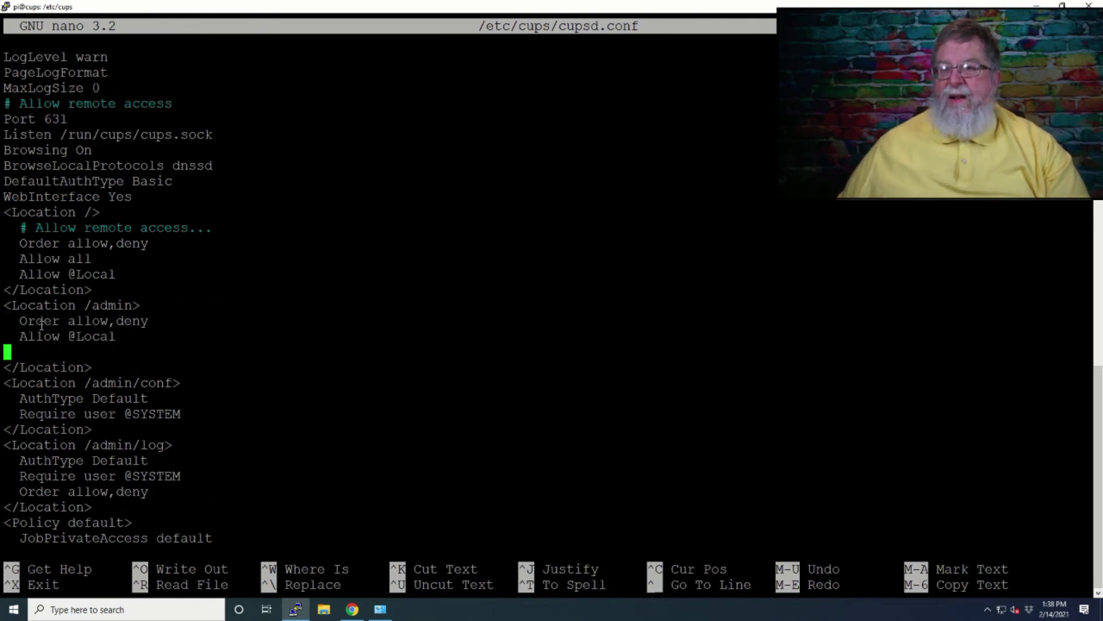
key(BackSpace)
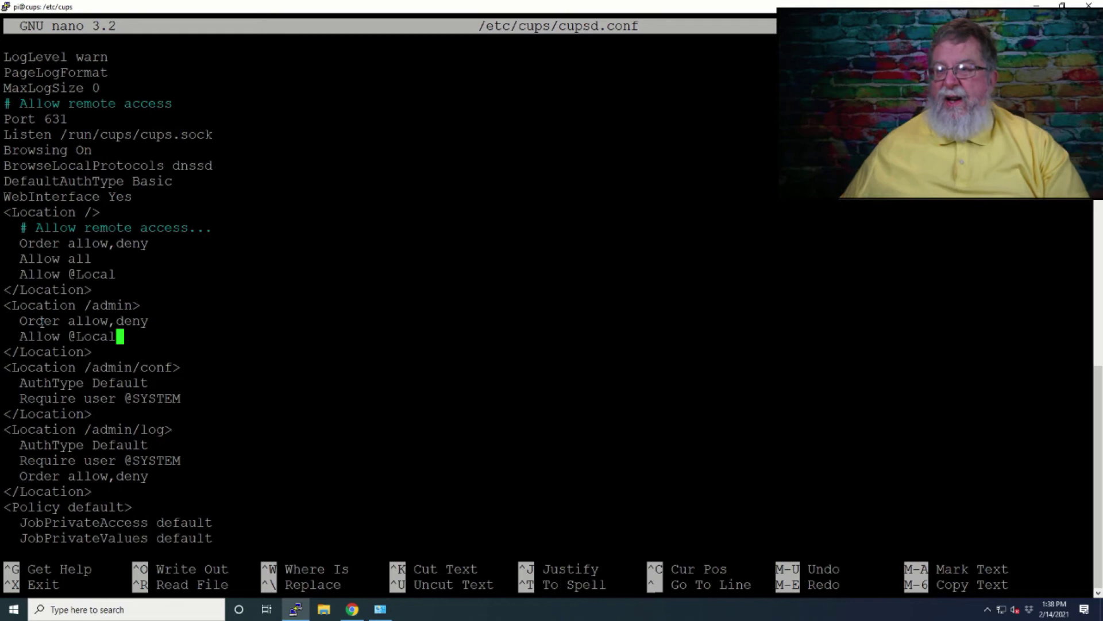
key(alt+Tab)
scroll(348, 391, down, 4)
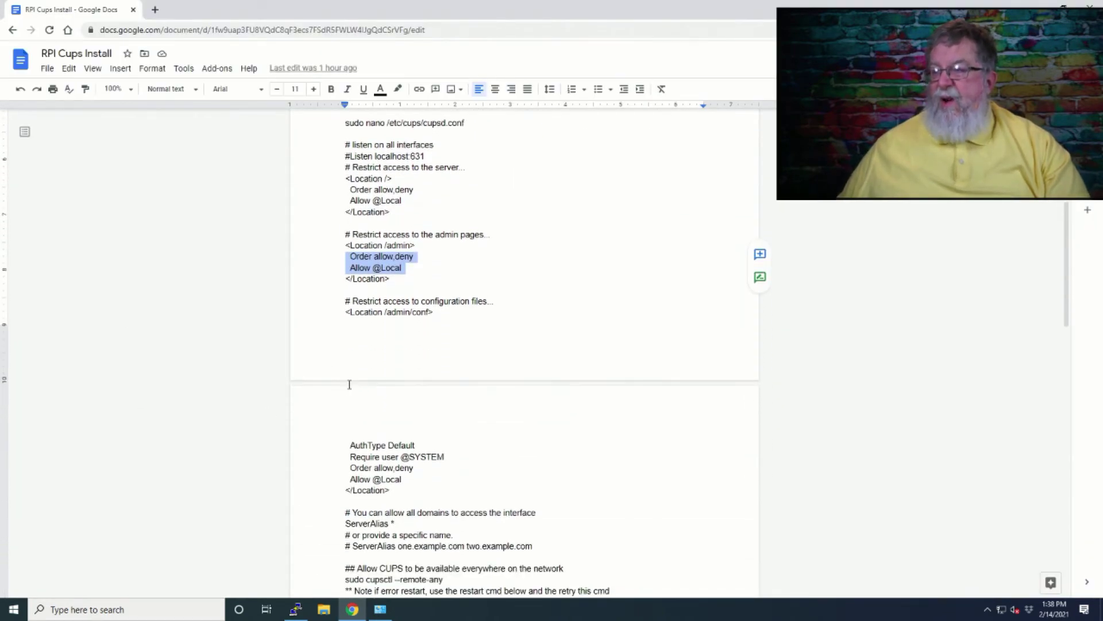
key(alt+Tab)
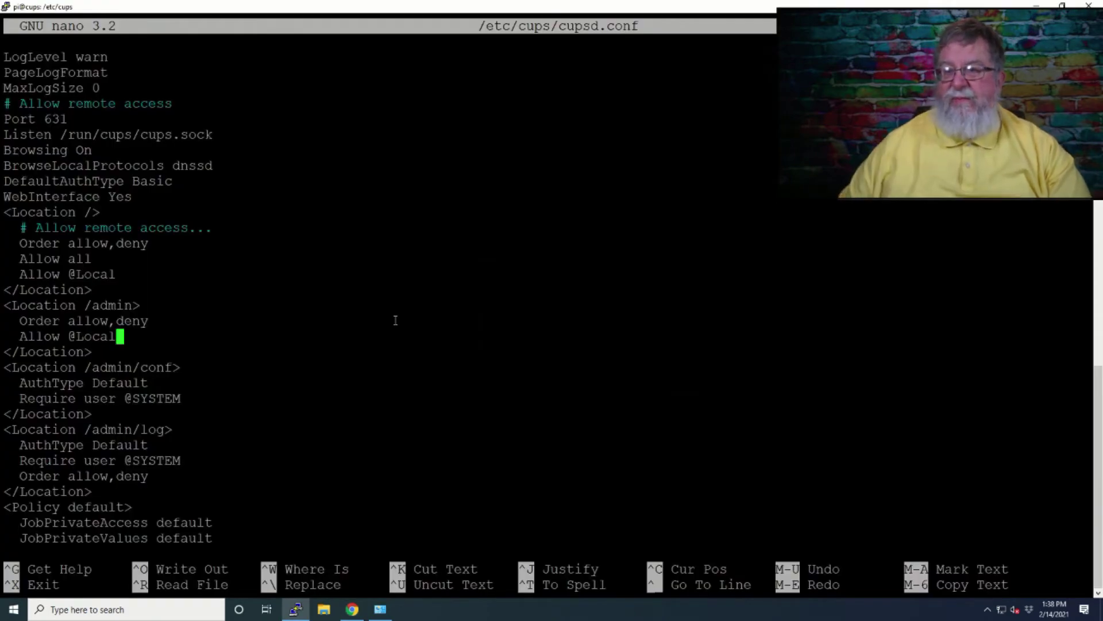
key(Down)
key(Down)
key(Down)
key(Down)
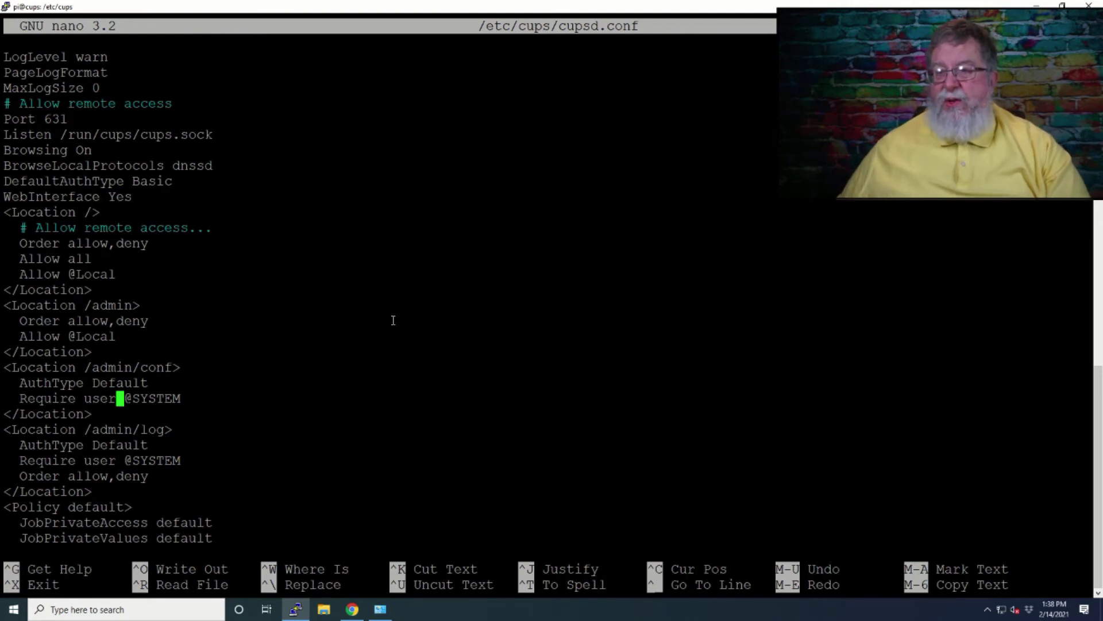
key(alt+Tab)
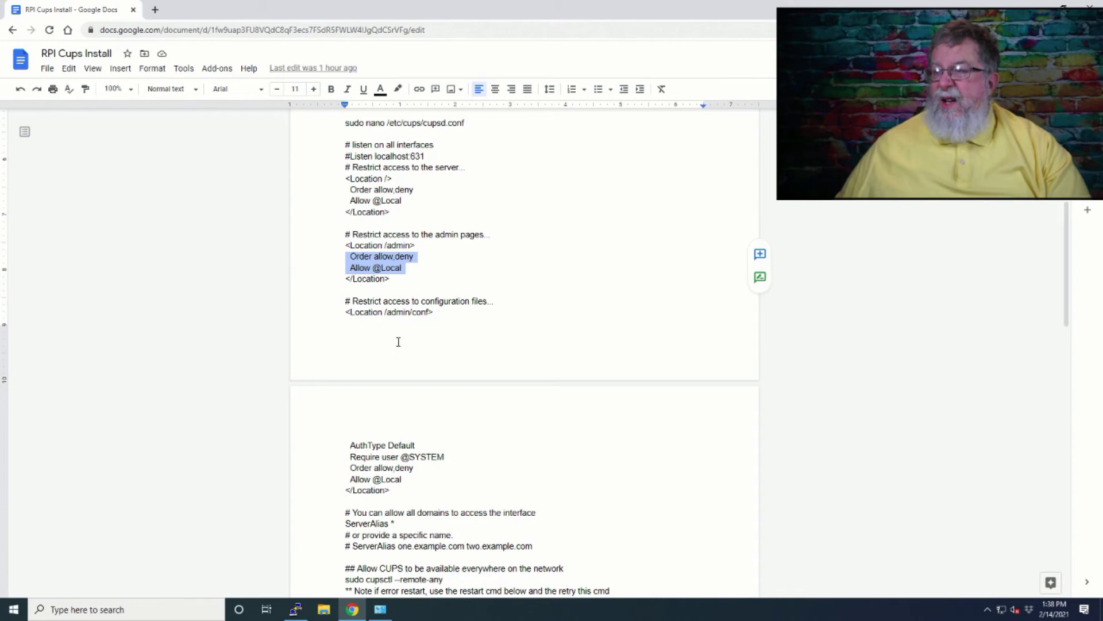
click(348, 467)
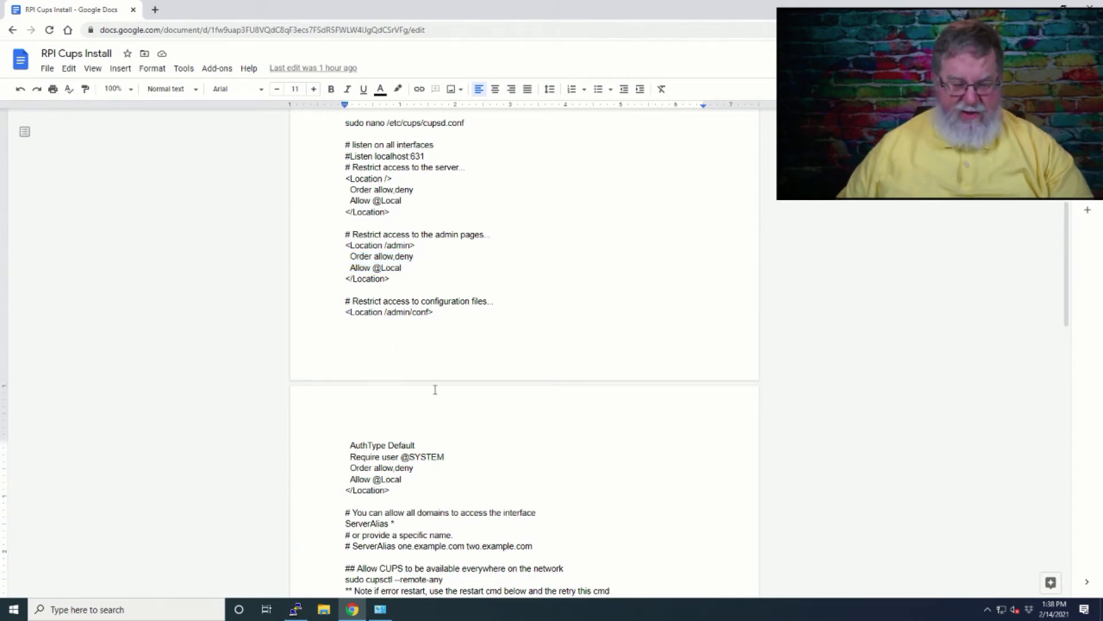
key(shift+Down)
key(shift+Down)
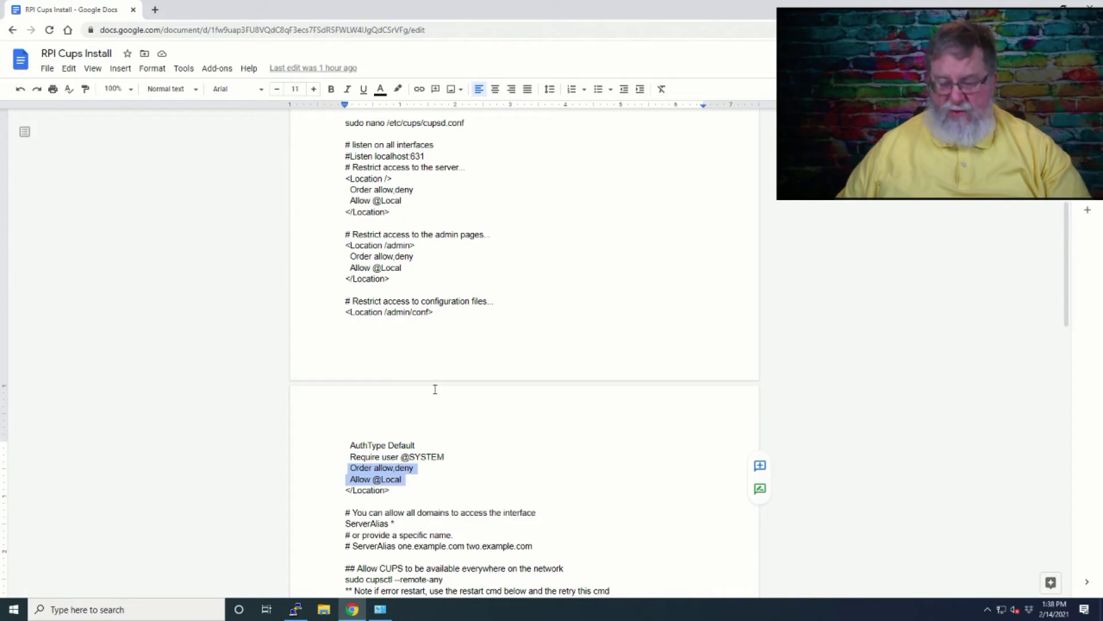
key(alt+Tab)
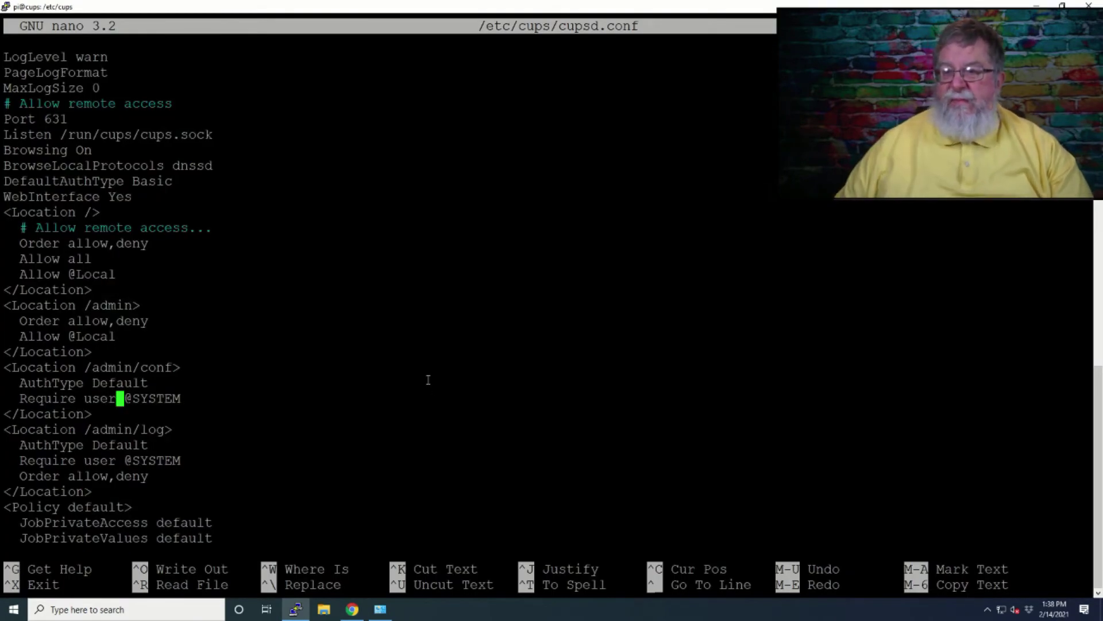
key(Right)
key(Right)
key(Right)
key(Right)
key(Right)
key(Right)
key(Right)
key(Right)
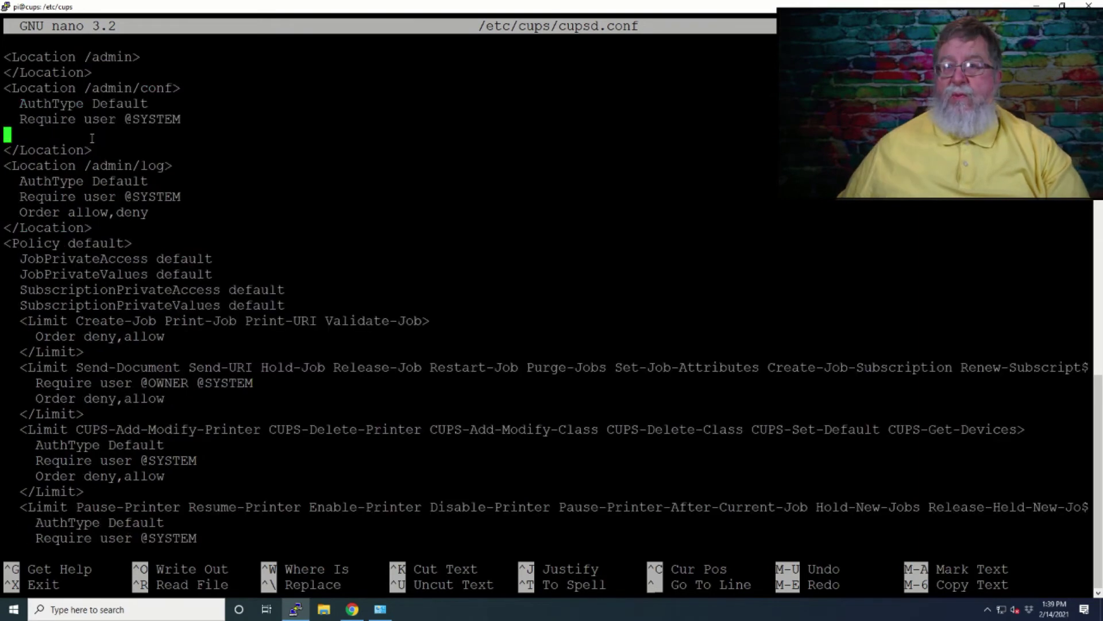
key(ctrl+u)
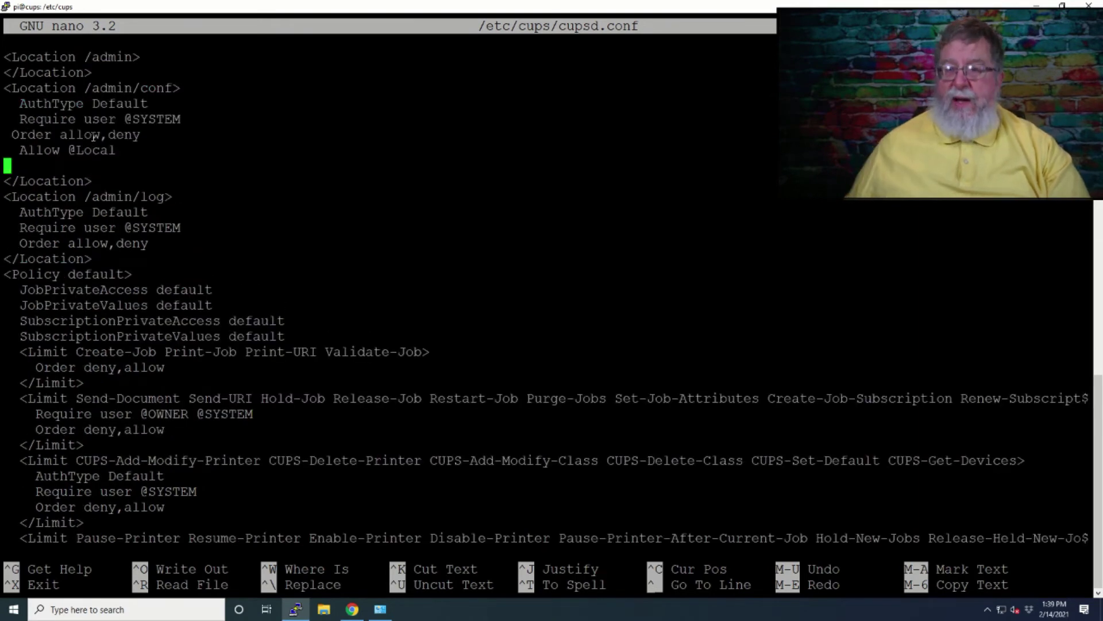
key(BackSpace)
key(alt+Tab)
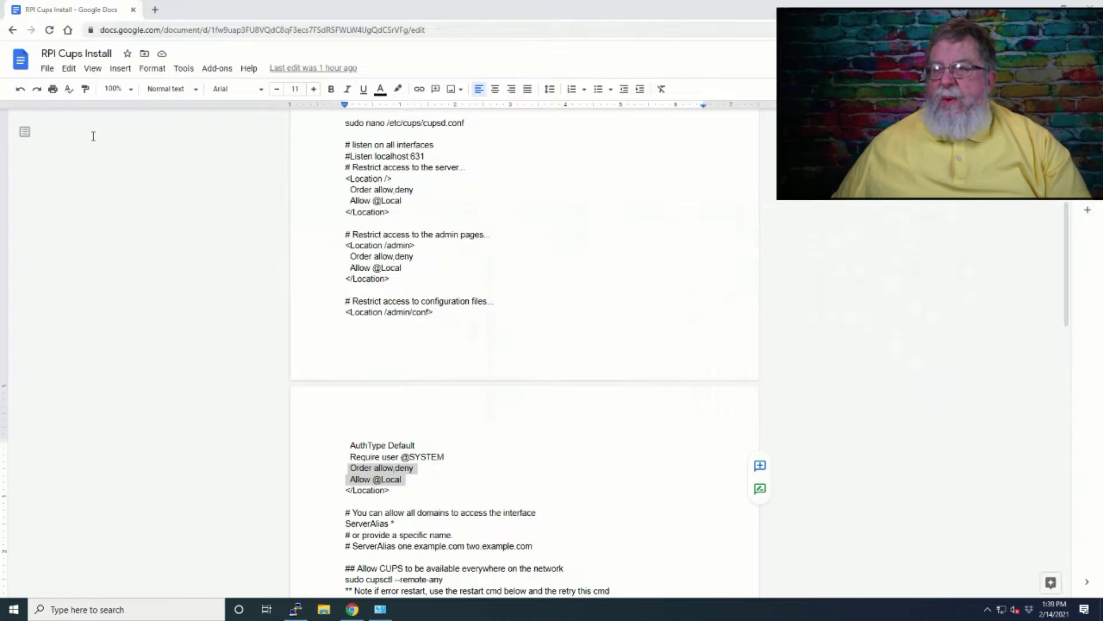
scroll(323, 307, down, 3)
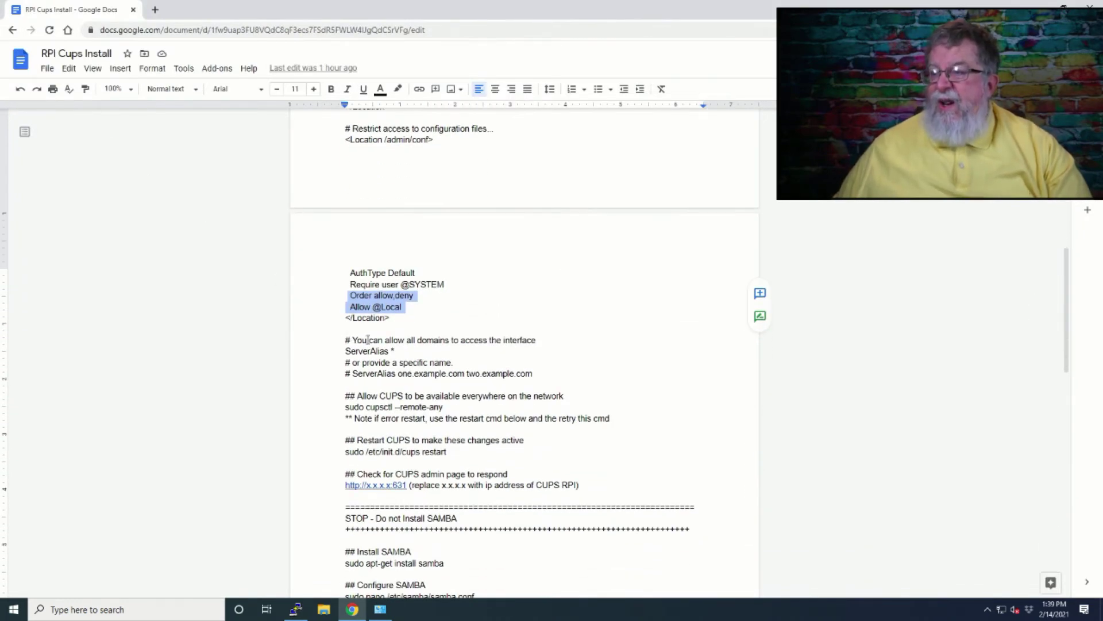
- Review cupsd.conf from the top through the Location blocks and policy sections
click(399, 348)
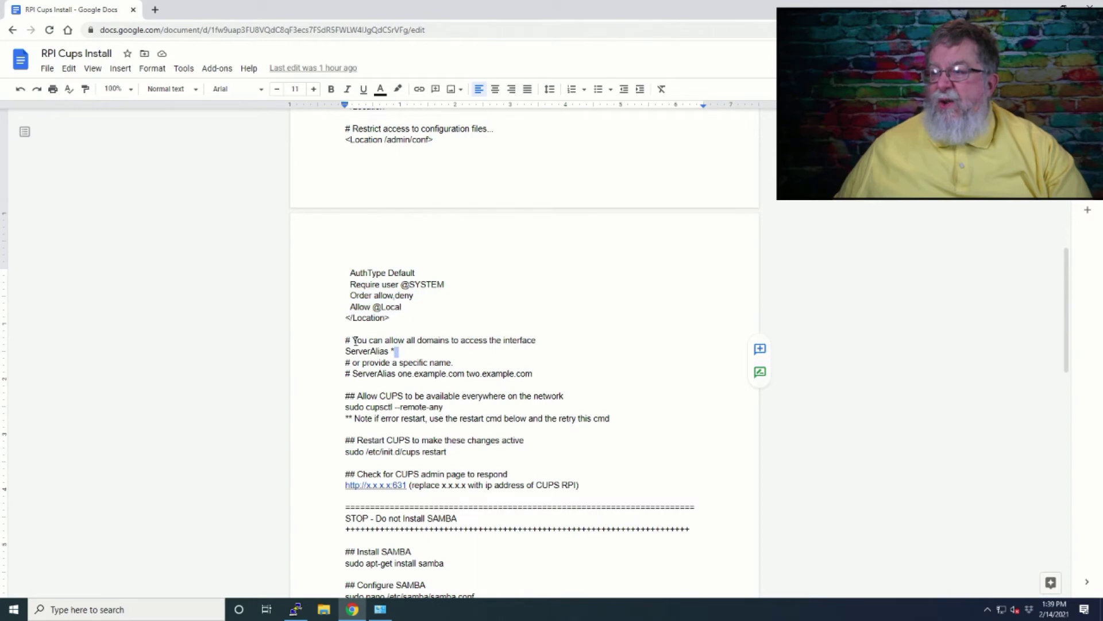
key(alt+Tab)
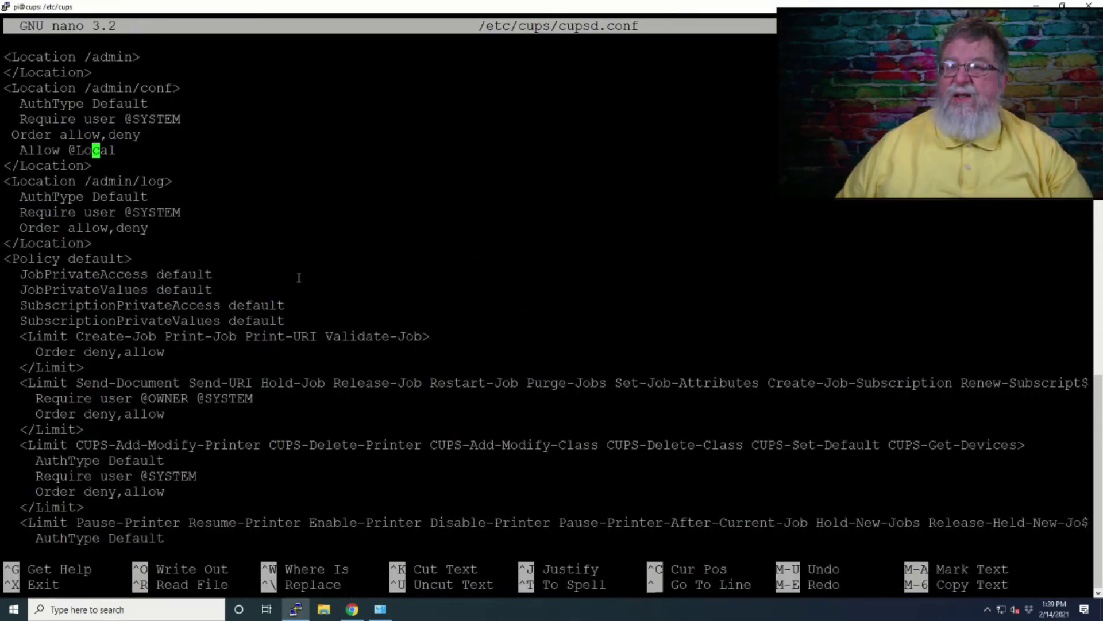
key(Up)
key(Right)
key(Right)
key(Right)
key(Right)
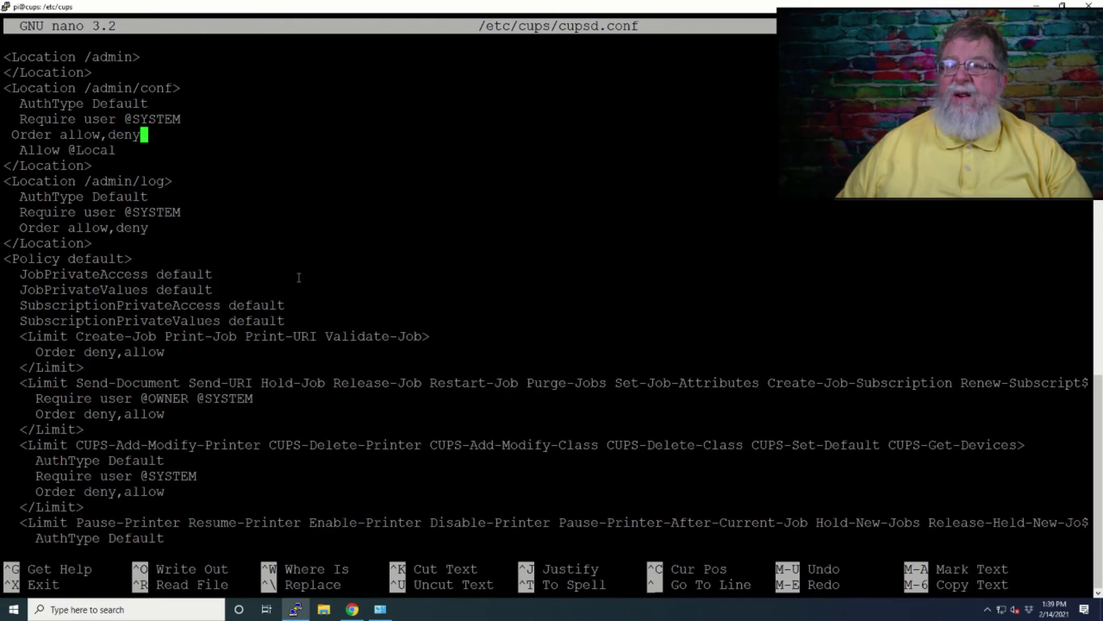
key(Up)
key(Up)
key(Up)
key(Up)
key(Up)
key(Up)
key(Up)
key(Up)
key(Up)
key(Up)
key(Up)
key(Up)
key(Up)
key(Up)
key(Up)
key(Up)
key(Up)
key(Up)
key(Up)
key(Up)
key(Up)
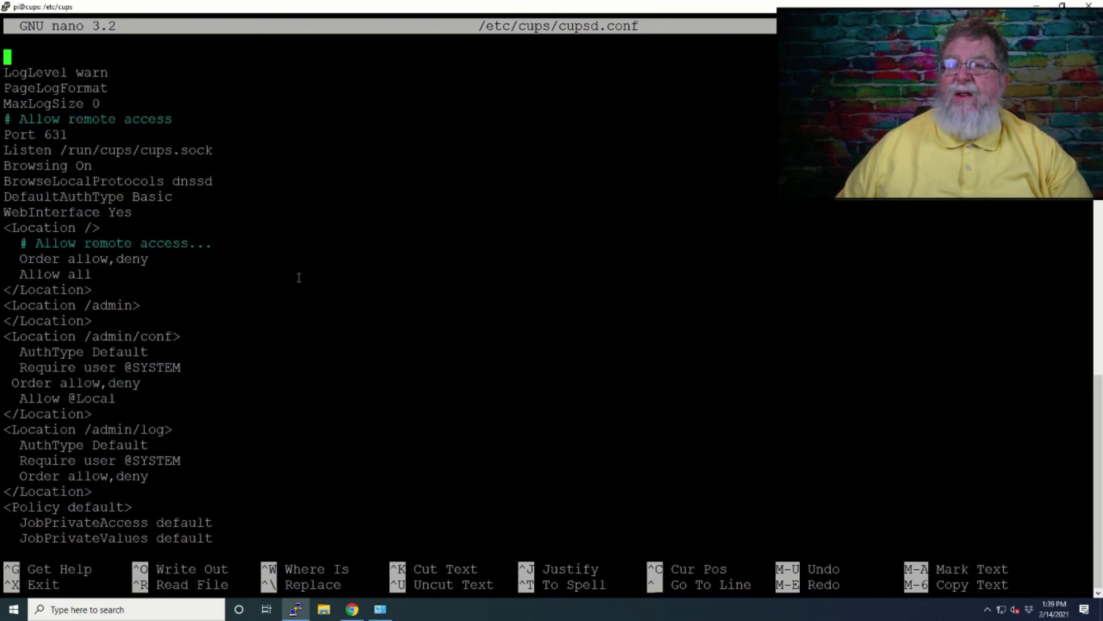
key(Down)
key(Down)
key(Down)
key(Down)
key(Down)
key(Down)
key(Down)
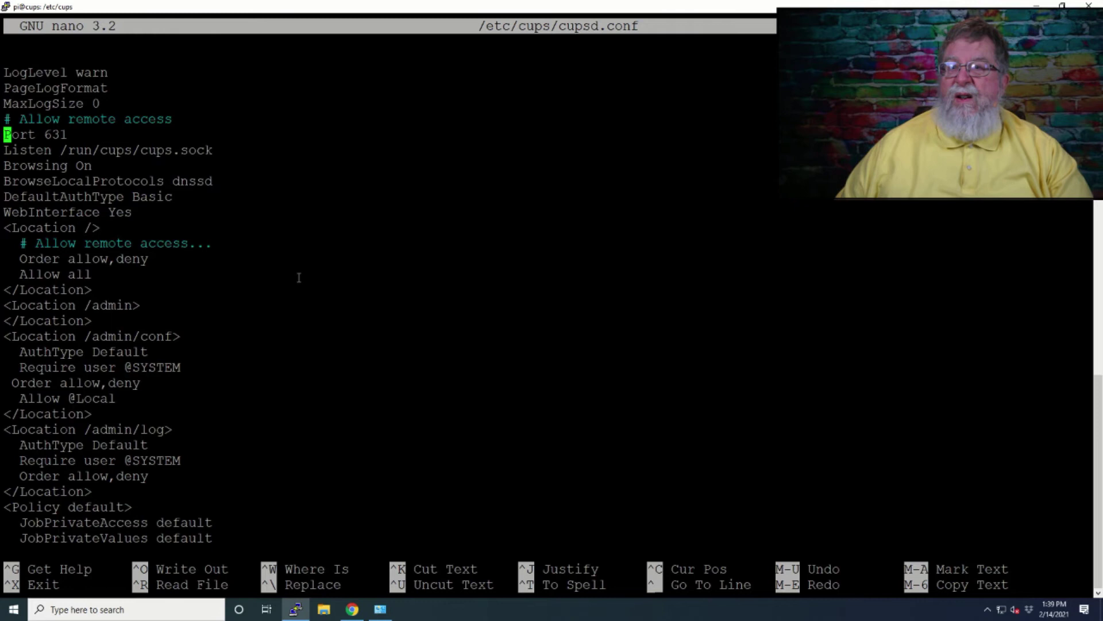
key(Down)
key(Down)
key(Down)
key(Down)
key(Down)
key(Down)
key(Down)
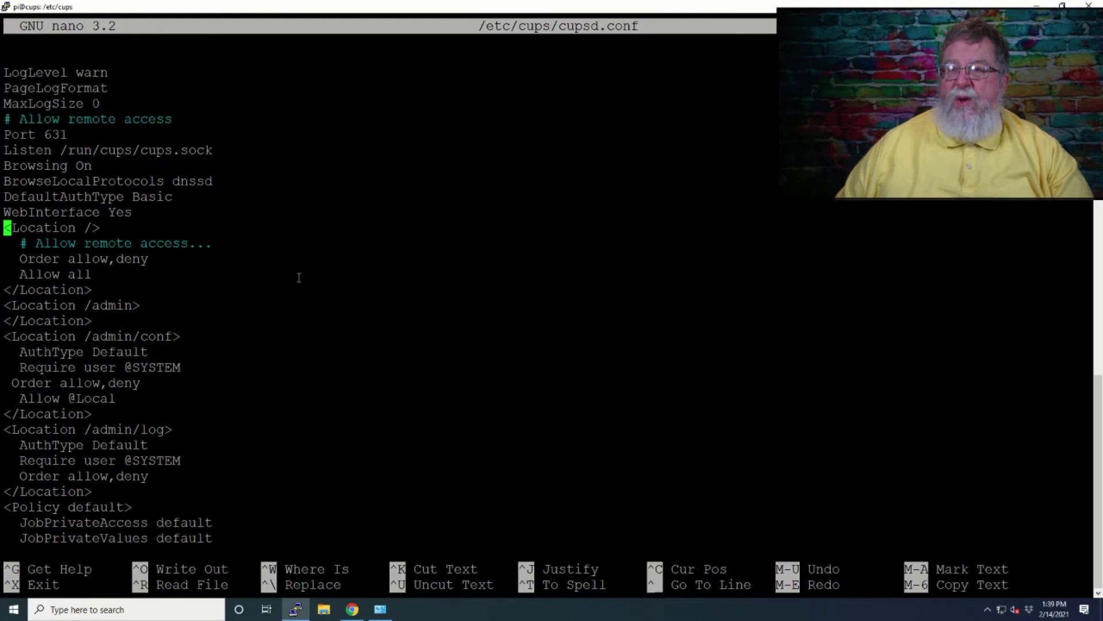
key(Up)
key(Up)
key(Down)
key(Down)
key(Down)
key(Down)
key(Down)
key(Down)
key(Down)
key(Down)
key(Down)
key(Down)
key(Down)
key(Down)
key(Down)
key(Down)
key(Down)
key(Down)
key(Down)
key(Down)
key(Down)
key(Down)
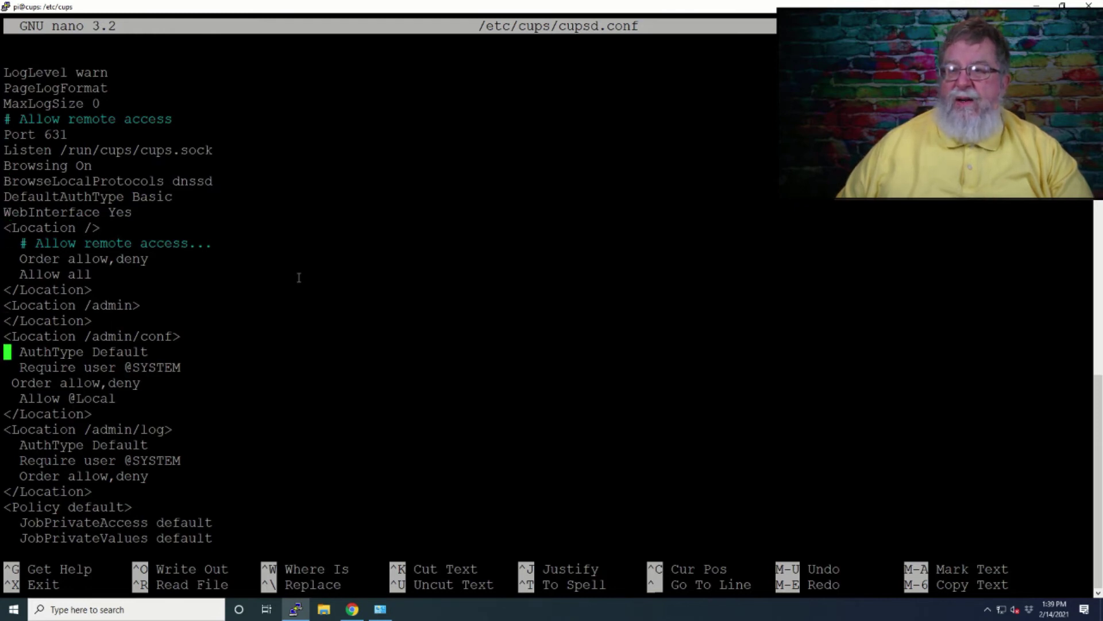
key(Down)
key(Down)
key(Down)
key(Down)
key(Down)
key(Down)
key(Down)
key(Down)
key(Down)
key(Down)
key(Down)
key(Down)
key(Down)
key(Down)
key(Down)
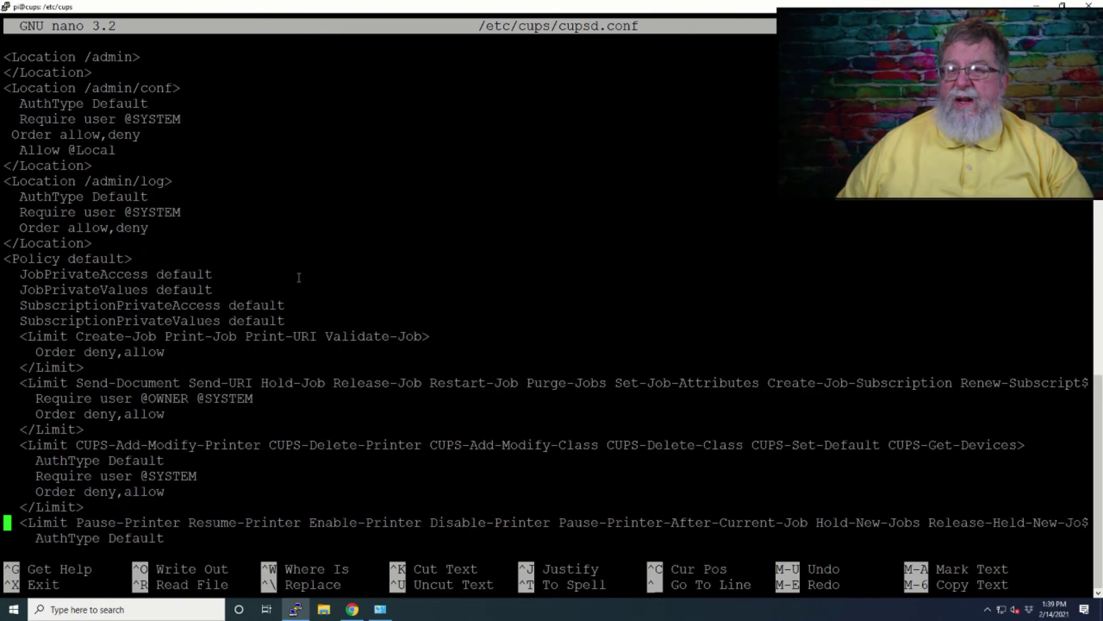
key(Down)
key(Down)
key(Down)
key(Down)
key(Down)
key(Down)
key(Down)
key(Down)
key(Down)
key(Down)
key(Down)
key(Down)
key(Down)
key(Down)
key(Down)
key(Down)
key(Down)
key(Down)
key(Down)
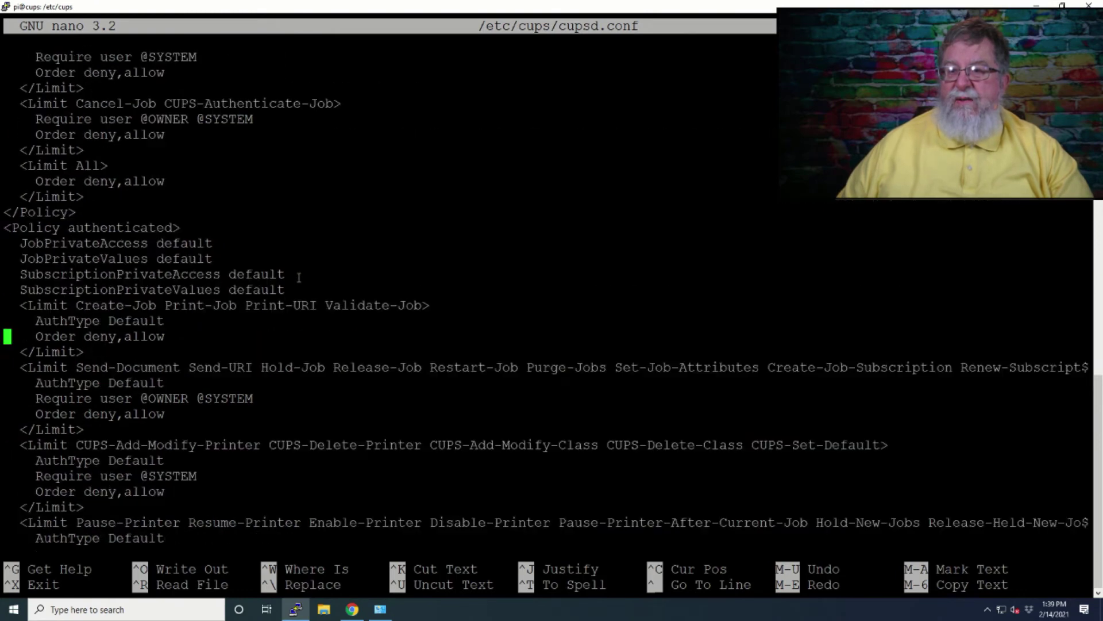
key(Down)
key(Down)
key(Down)
key(Down)
key(Down)
key(Down)
key(Down)
key(Down)
key(Down)
key(Down)
key(Down)
key(Down)
key(Down)
key(Down)
key(Down)
key(Down)
key(Down)
key(Down)
key(Down)
key(Down)
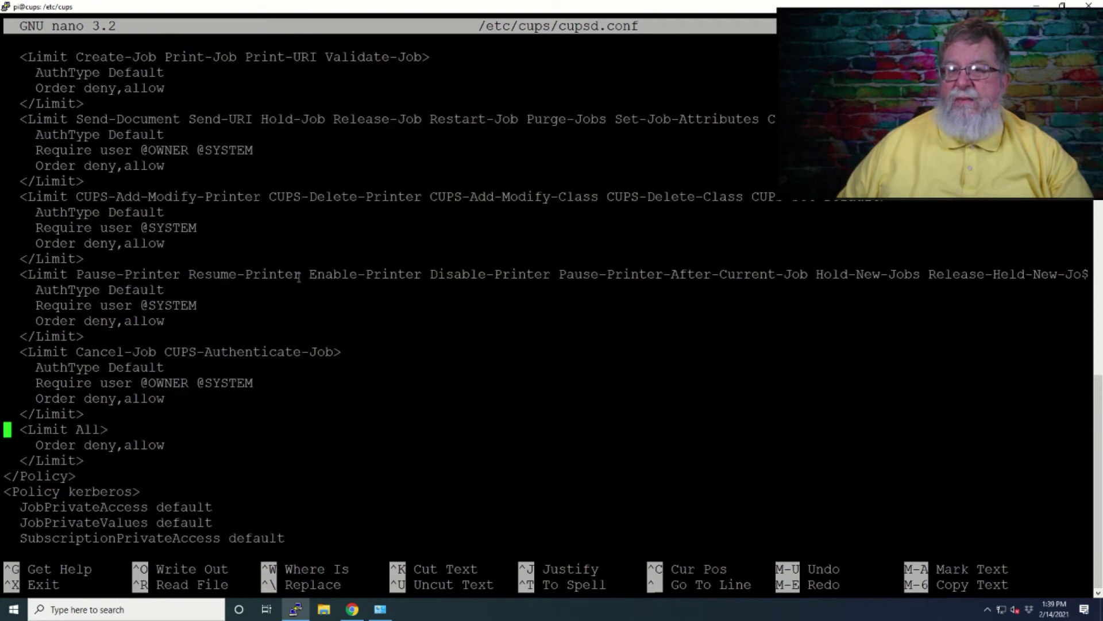
key(Down)
key(Down)
key(Down)
key(Down)
key(Down)
key(Down)
key(Down)
key(Down)
key(Down)
key(Down)
key(Down)
key(Down)
key(Down)
key(Down)
key(Down)
key(Down)
key(Down)
key(Down)
key(Down)
key(Down)
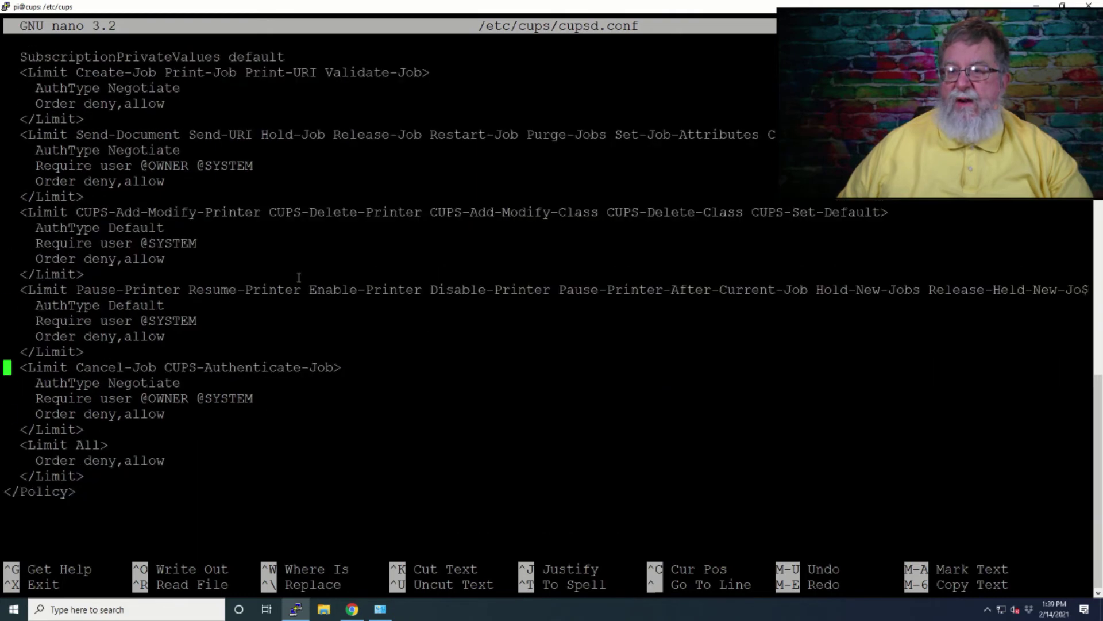
key(Up)
key(Up)
key(Up)
key(Up)
key(Up)
key(Up)
key(Up)
key(Up)
key(Up)
key(Up)
key(Up)
key(Up)
key(Up)
key(Up)
key(Up)
key(Up)
key(Up)
key(Up)
key(Up)
key(Up)
key(Up)
key(Up)
key(Up)
key(Up)
key(Up)
key(Up)
key(Up)
key(Up)
key(Up)
key(Up)
key(Up)
key(Up)
key(Up)
key(Up)
key(Up)
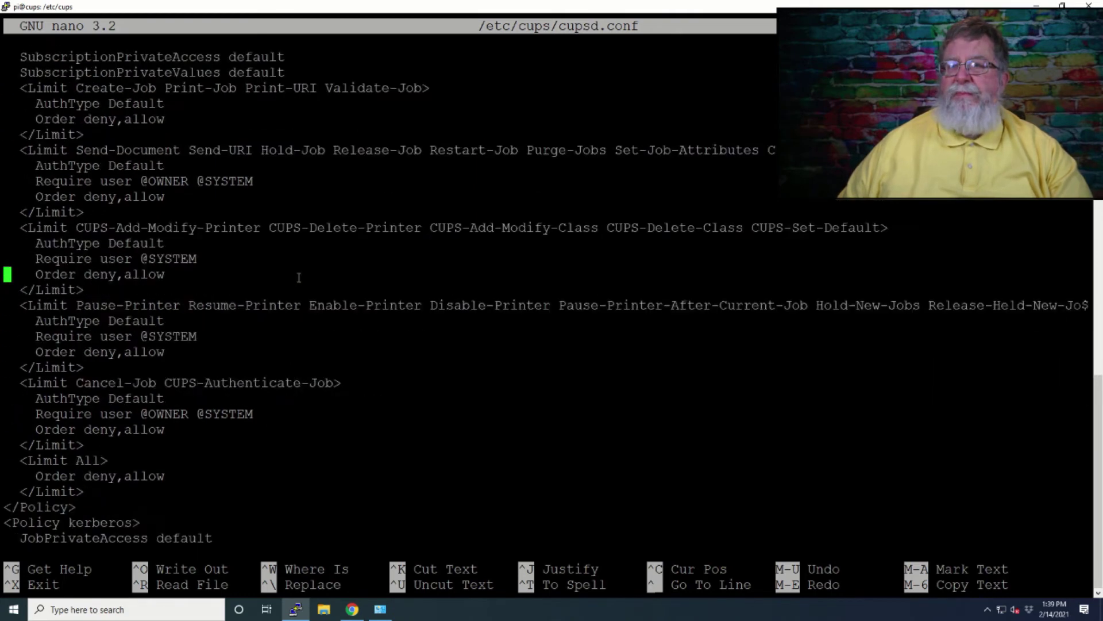
key(alt+backslash)
key(Down)
key(Down)
key(Down)
key(Down)
key(Down)
key(Down)
key(Down)
key(Down)
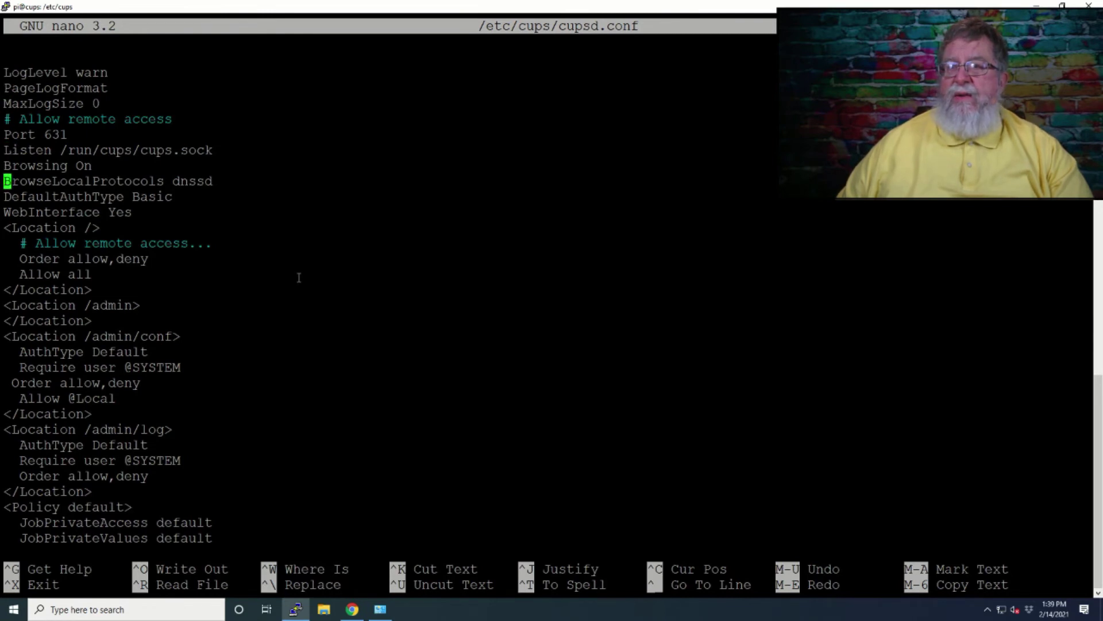
- Insert the ServerAlias * line and its comment above Browsing On, removing the extra blank line
key(Up)
key(Return)
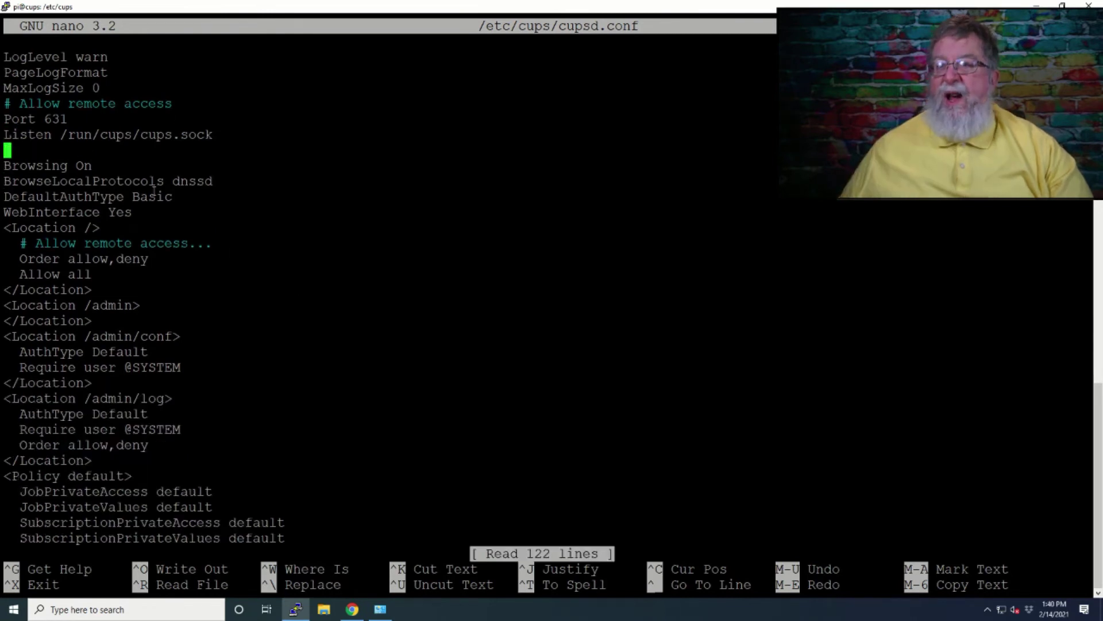
right_click(148, 156)
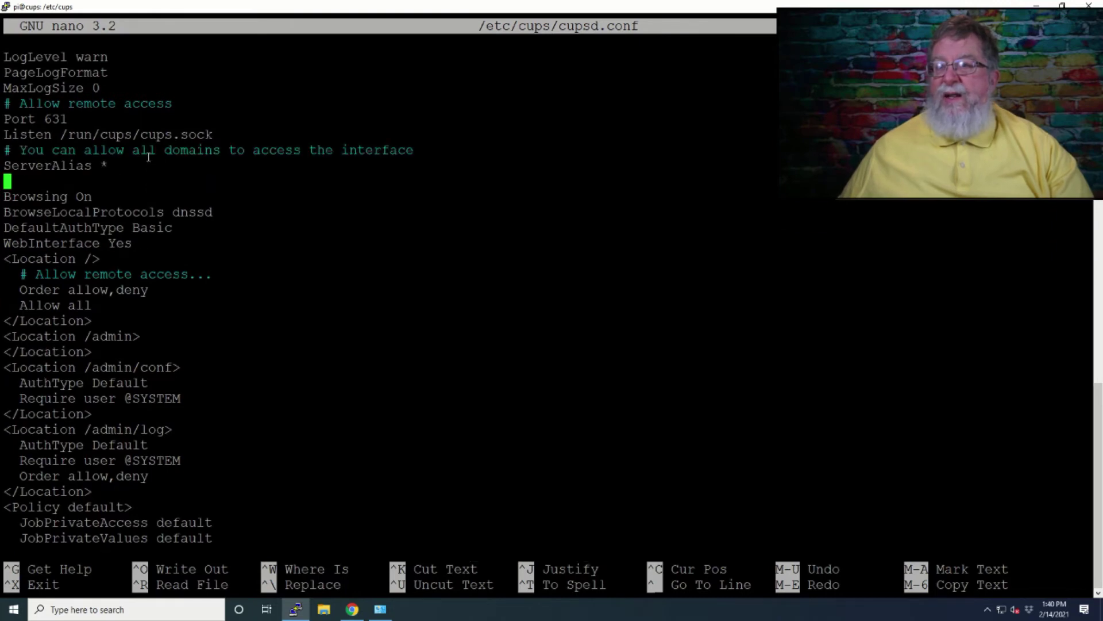
key(BackSpace)
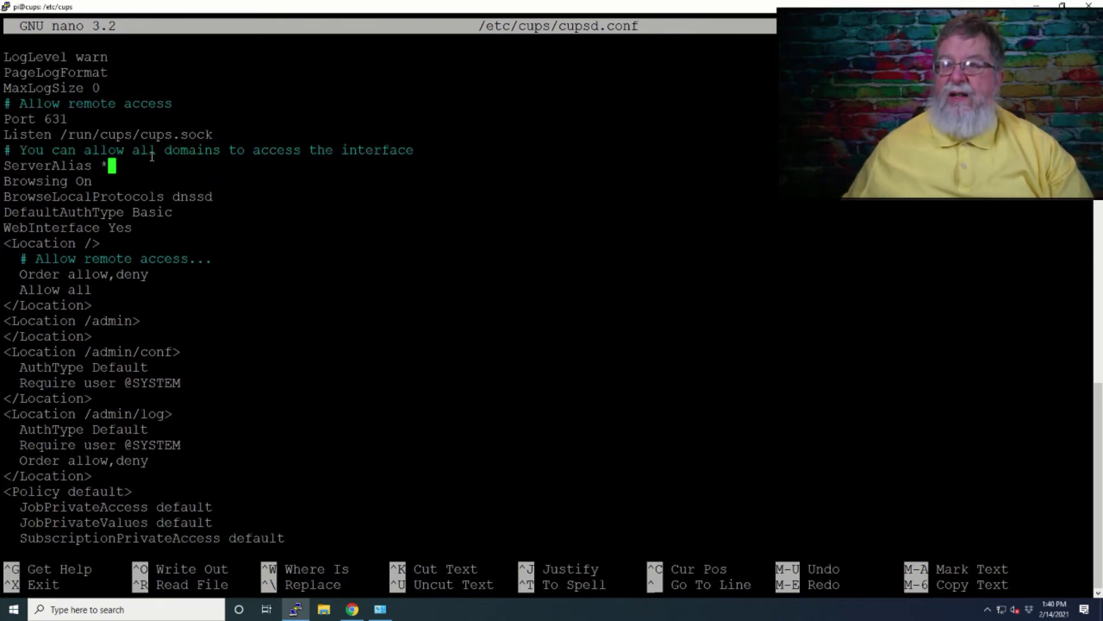
key(alt+Tab)
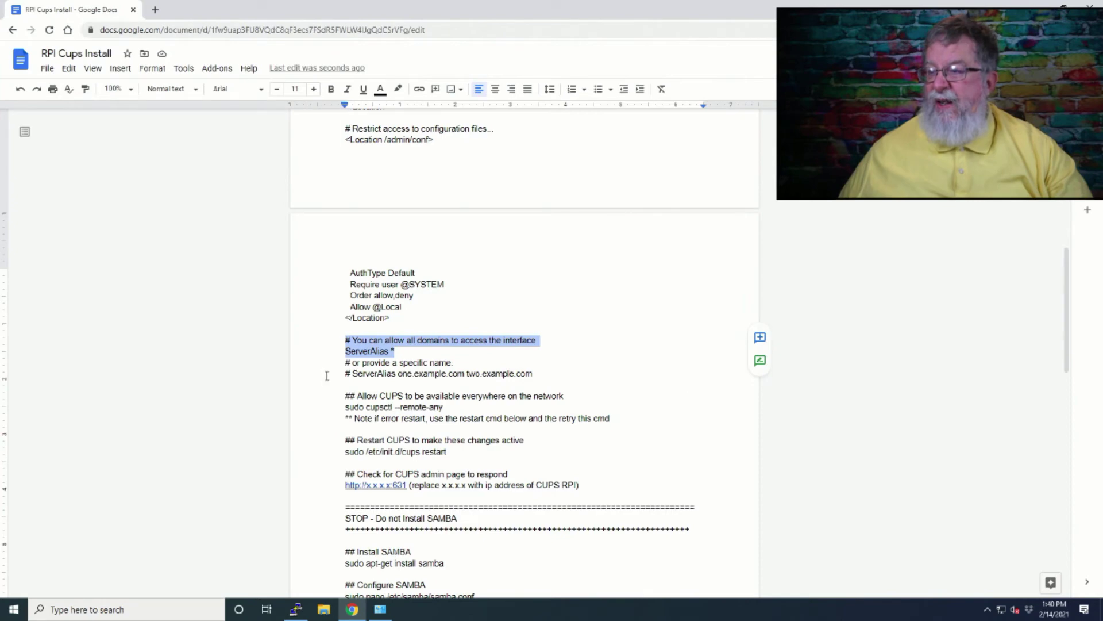
key(alt+Tab)
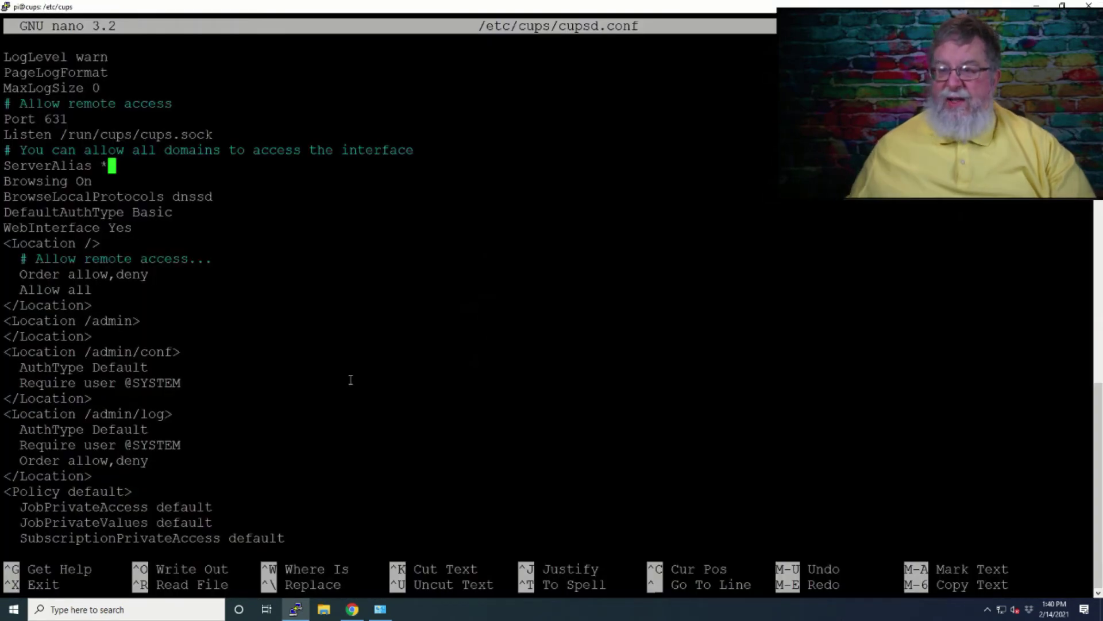
- Save cupsd.conf under its existing name and exit nano
key(ctrl+x)
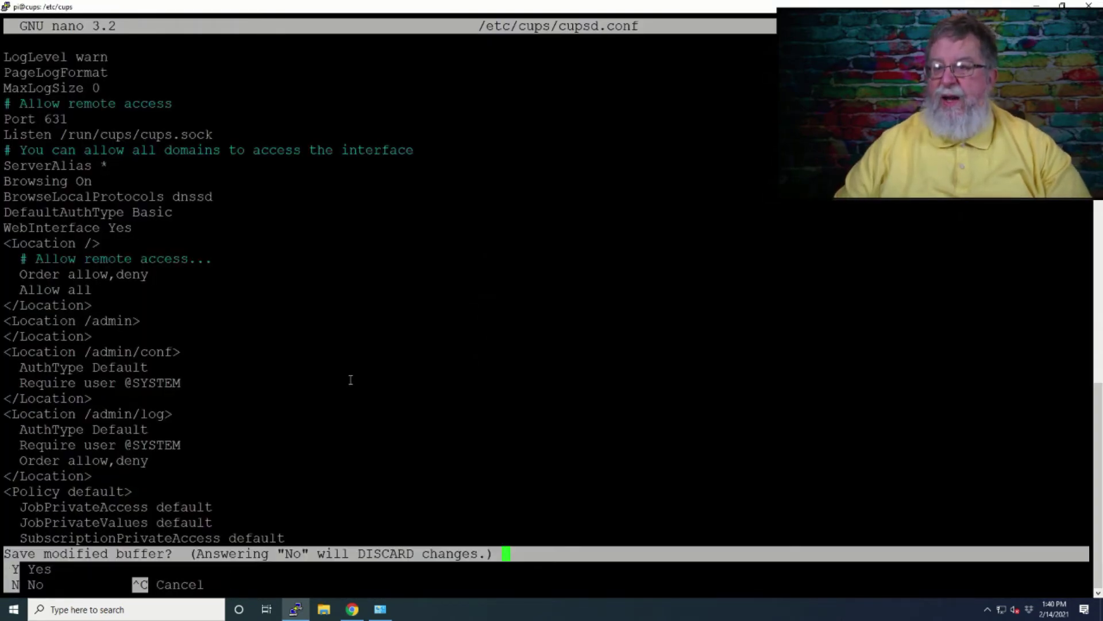
key(y)
key(Return)
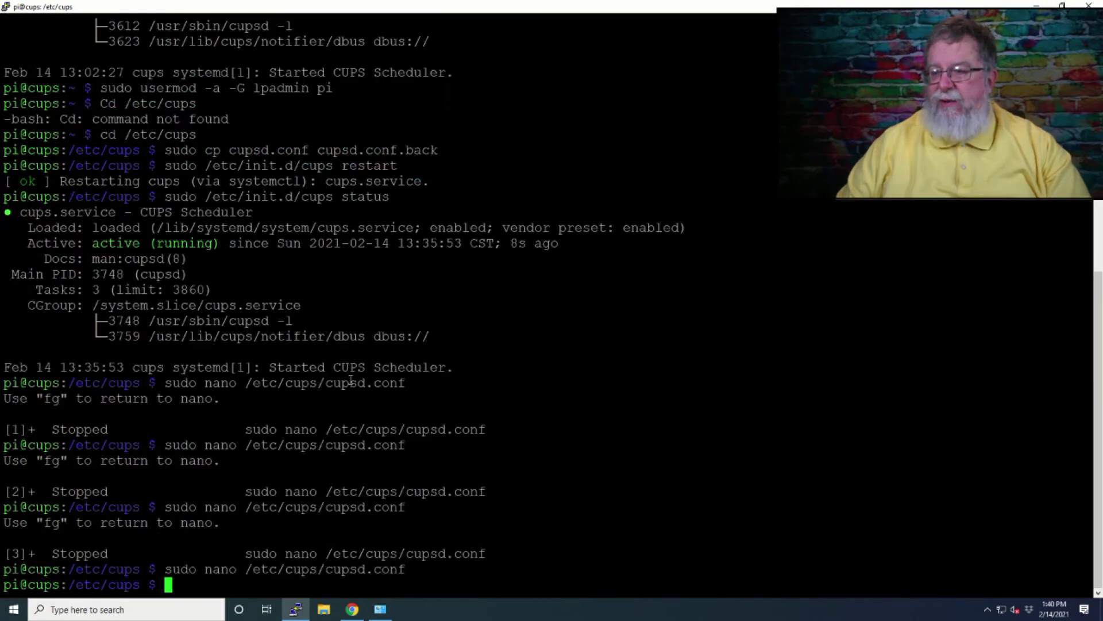
- Copy the 'sudo cupsctl --remote-any' command from the install notes
key(alt+Tab)
drag(447, 407, 347, 408)
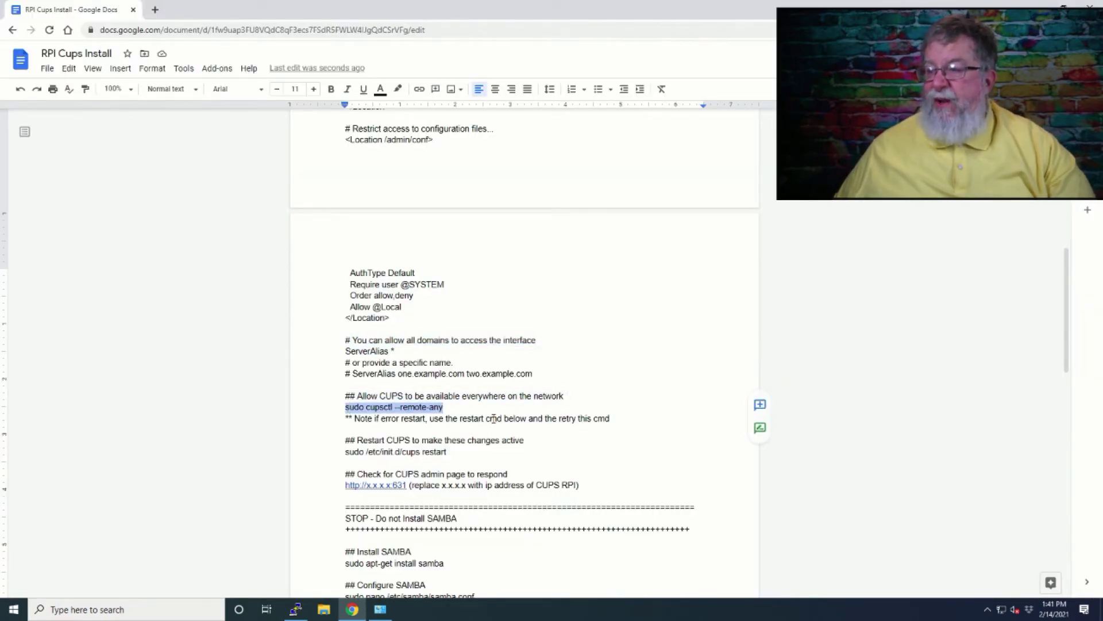
key(ctrl+c)
key(alt+Tab)
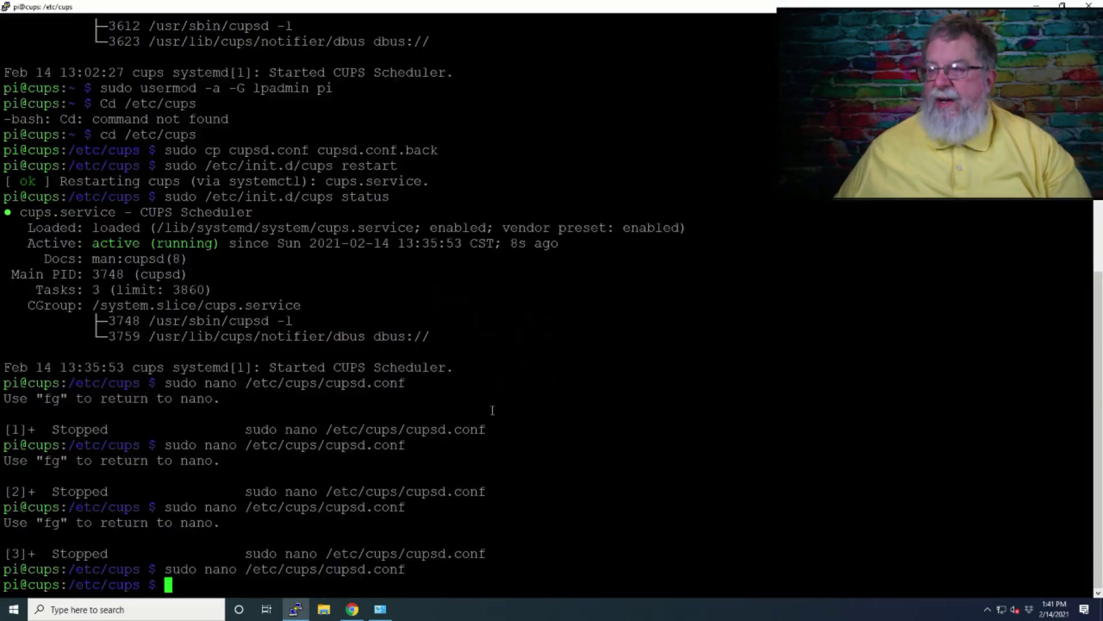
- Run 'sudo cupsctl --remote-any', then restart CUPS with 'sudo /etc/init.d/cups restart'
right_click(484, 397)
key(Return)
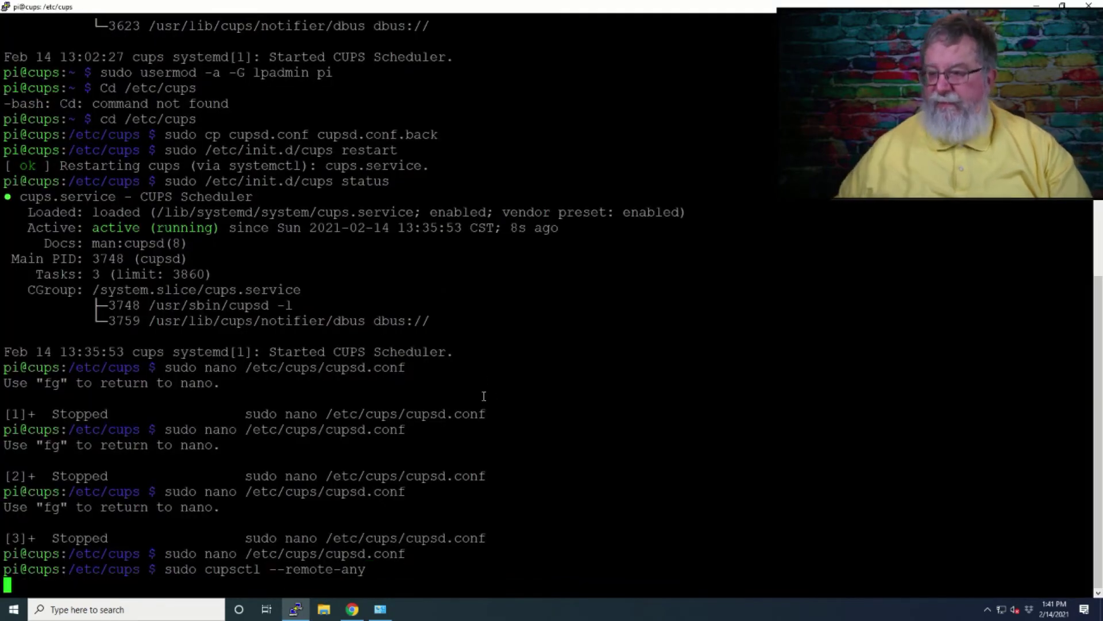
key(alt+Tab)
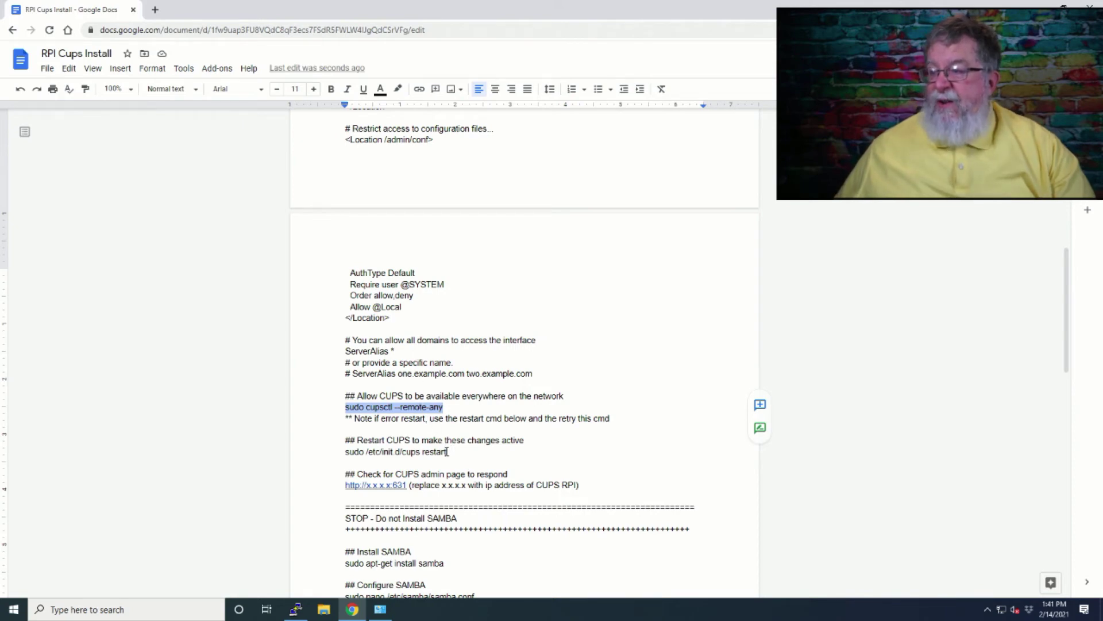
drag(448, 454, 346, 454)
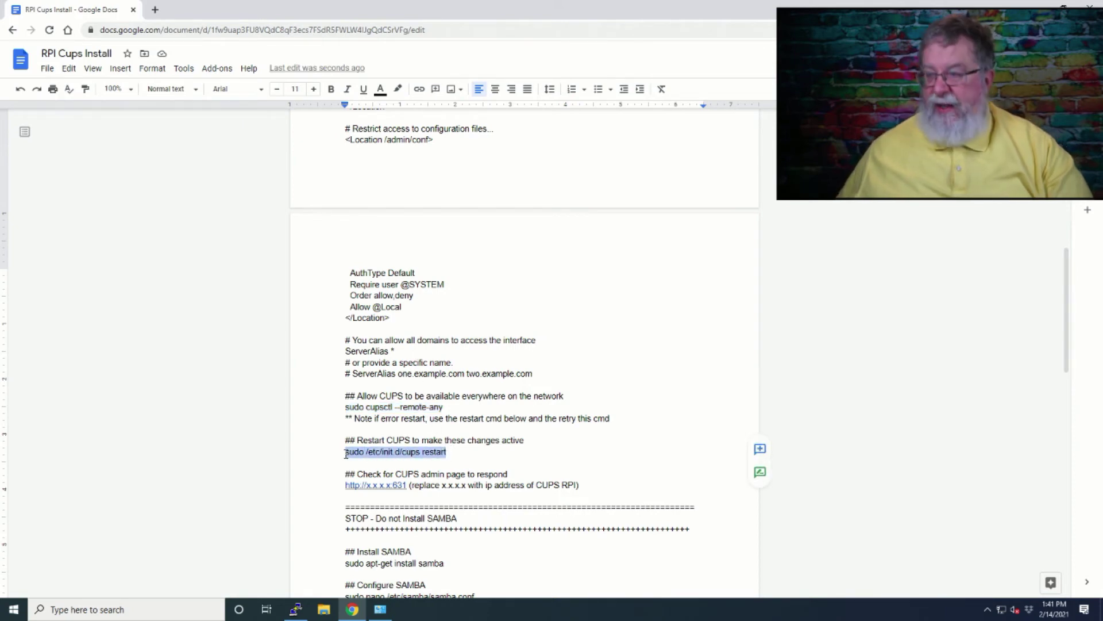
key(alt+Tab)
right_click(385, 389)
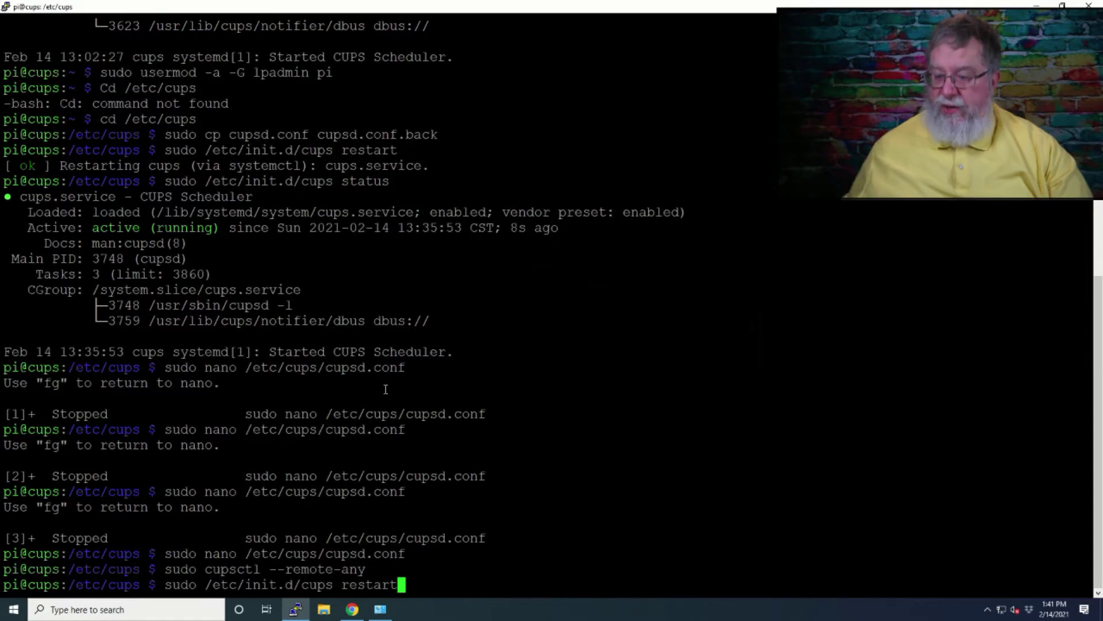
key(Return)
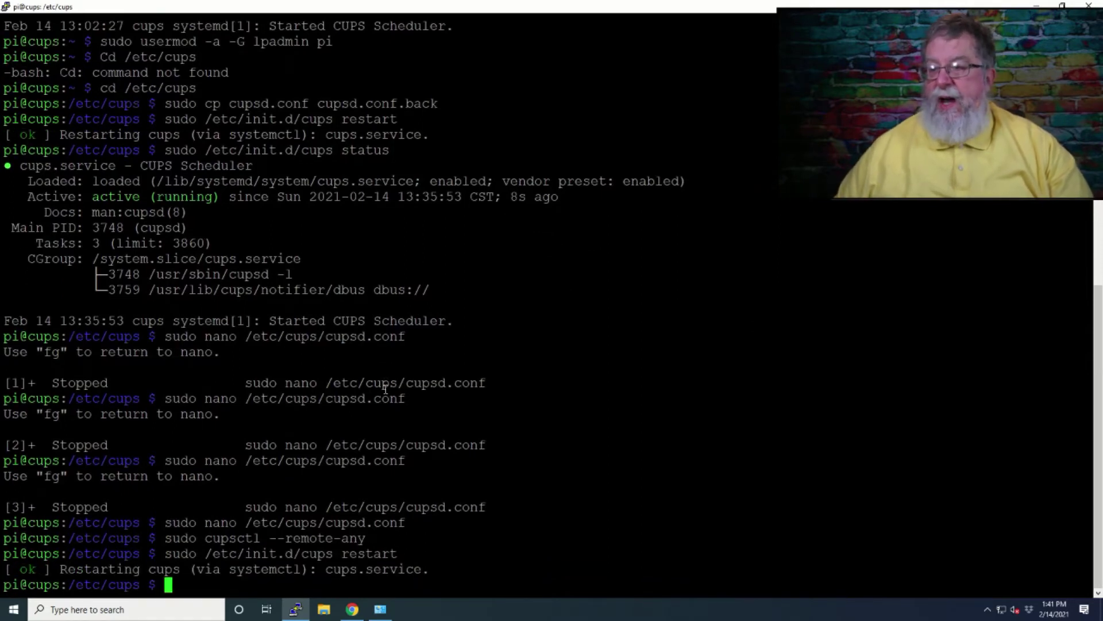
- Check 'sudo /etc/init.d/cups status' to confirm CUPS is active (running)
key(Up)
key(BackSpace)
key(BackSpace)
key(BackSpace)
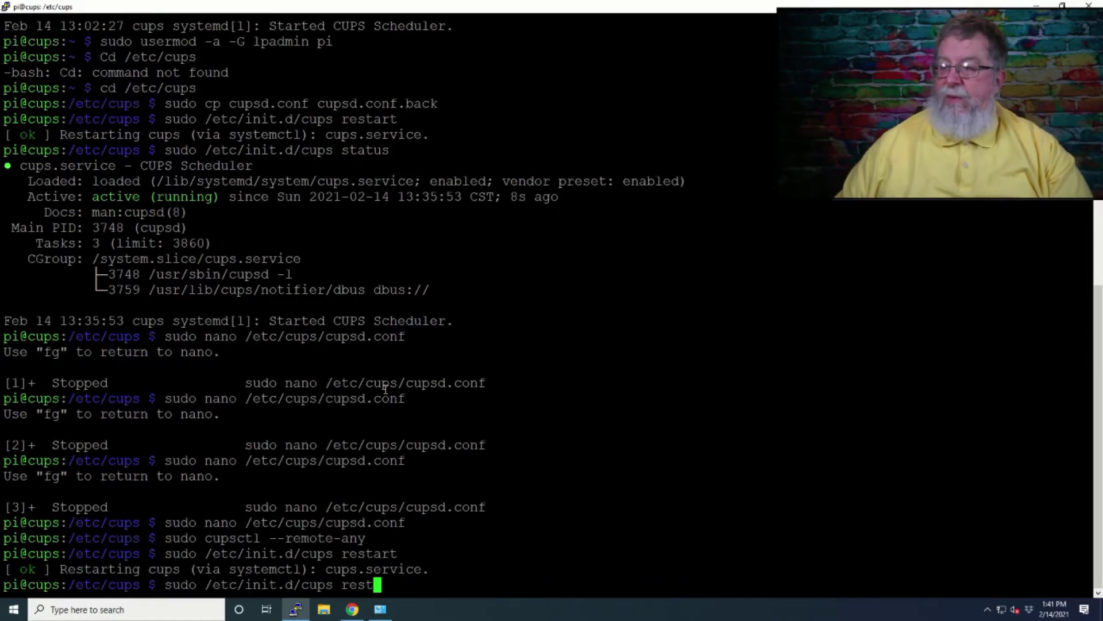
key(BackSpace)
key(BackSpace)
key(BackSpace)
key(BackSpace)
text(status)
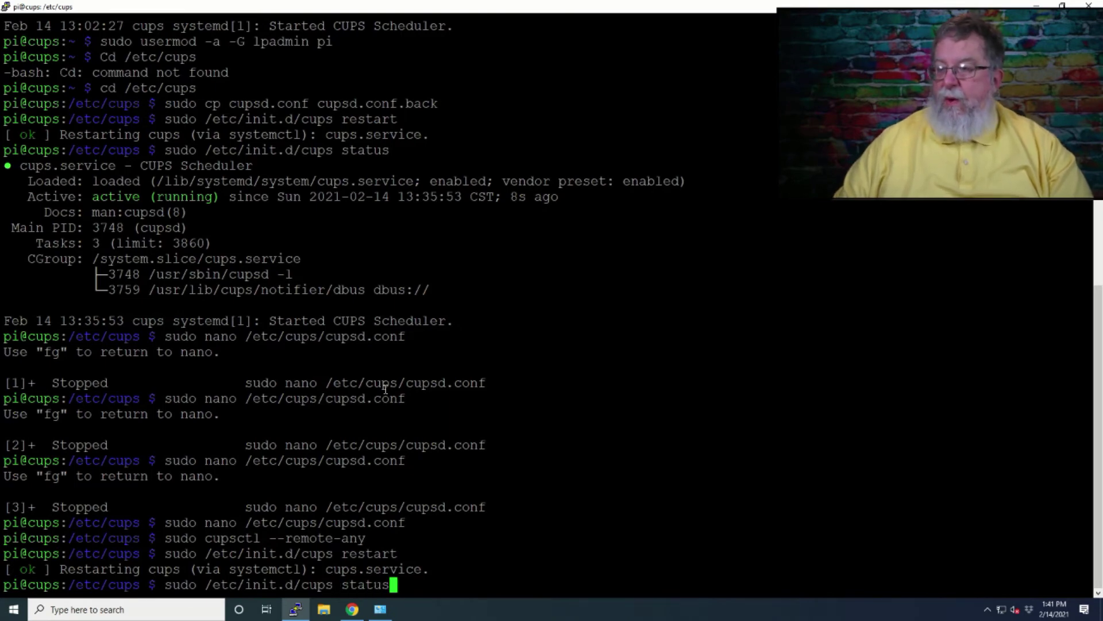
key(Return)
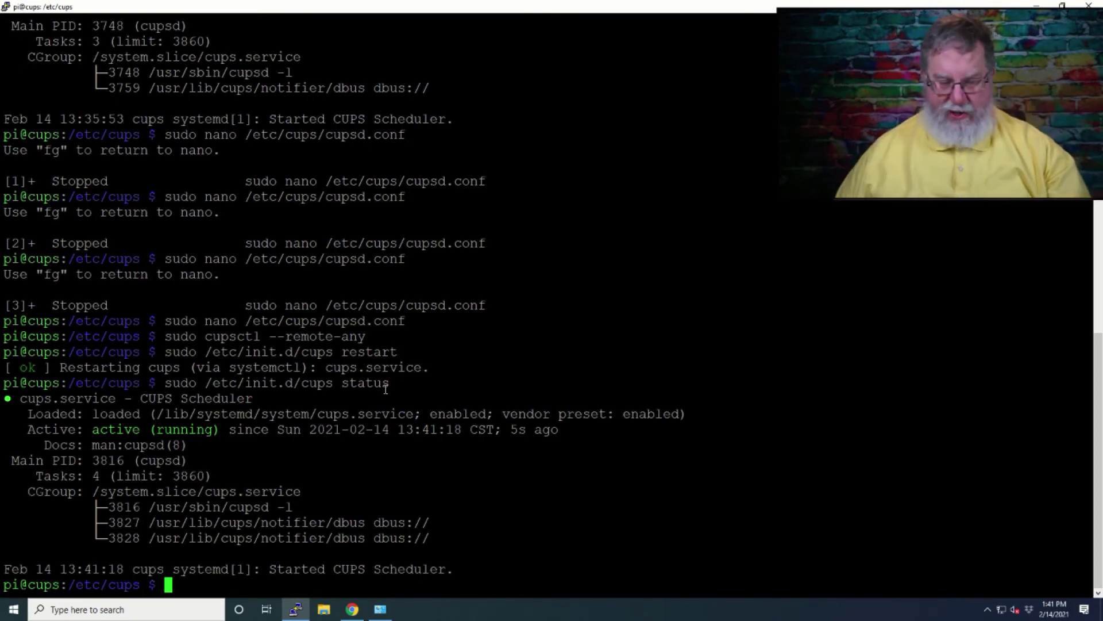
click(352, 609)
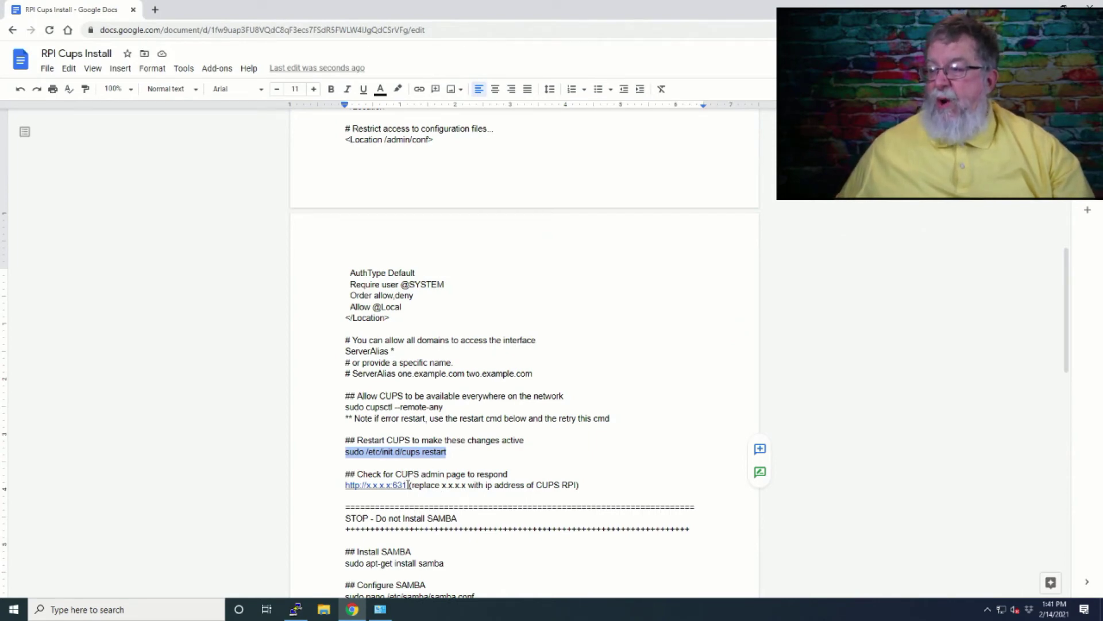
click(154, 10)
text(http://10.0.1.)
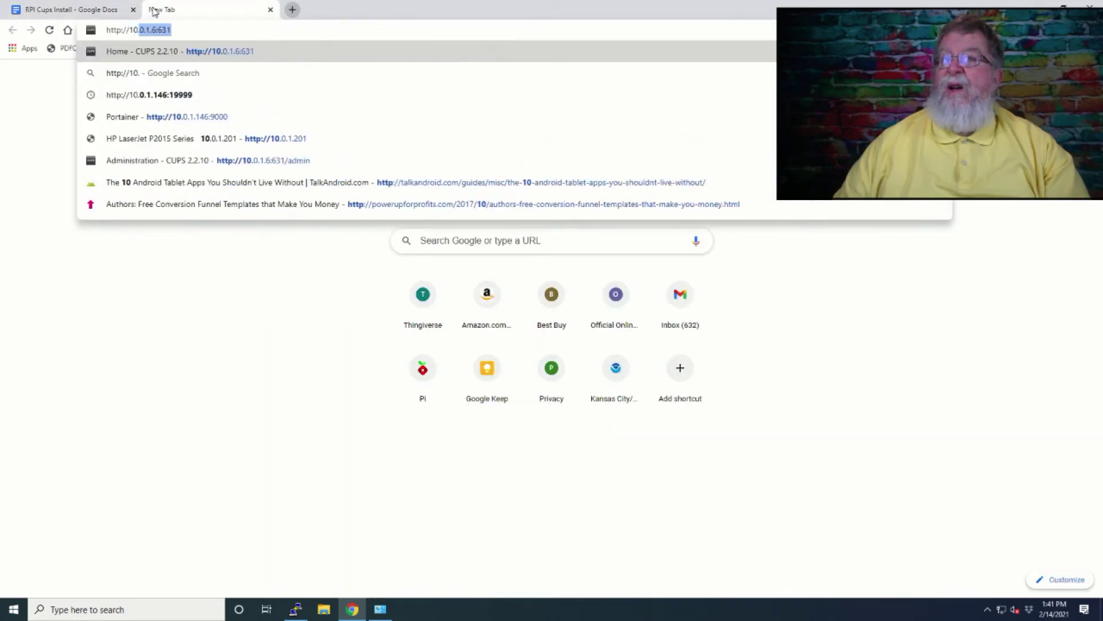
text(6)
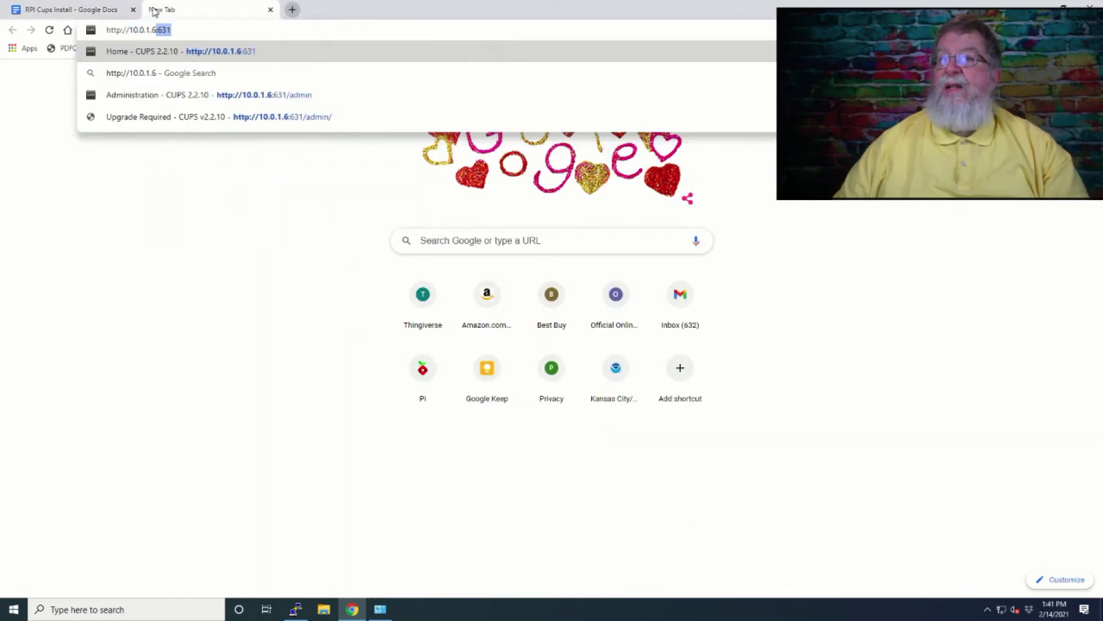
key(Return)
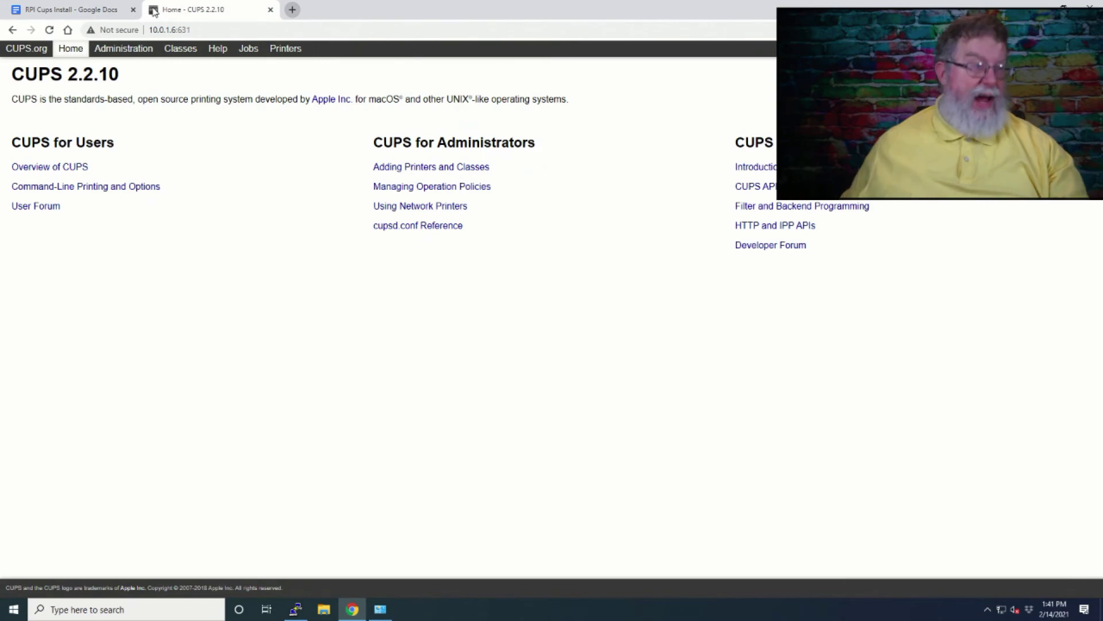
click(111, 52)
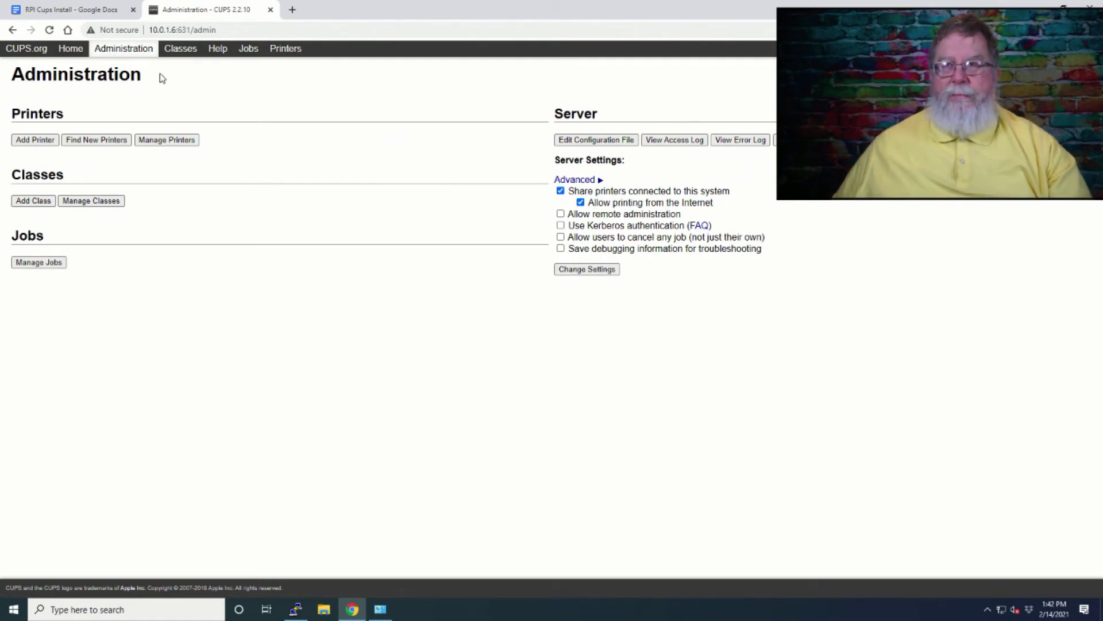
click(37, 140)
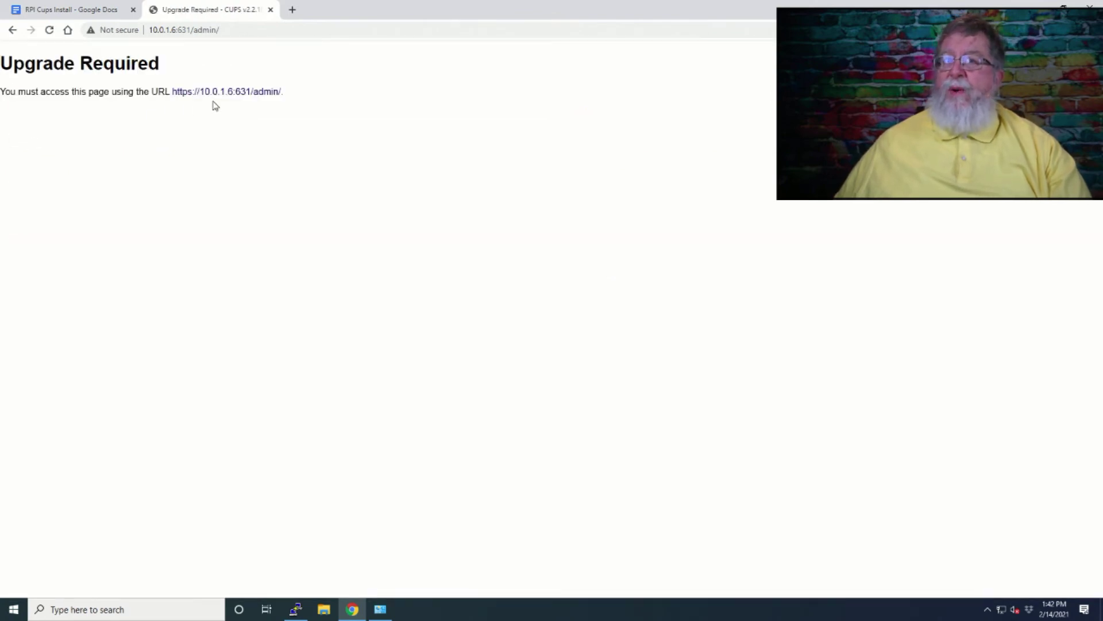
- Switch to the https admin address and proceed past the certificate warning to 10.0.1.6
click(224, 92)
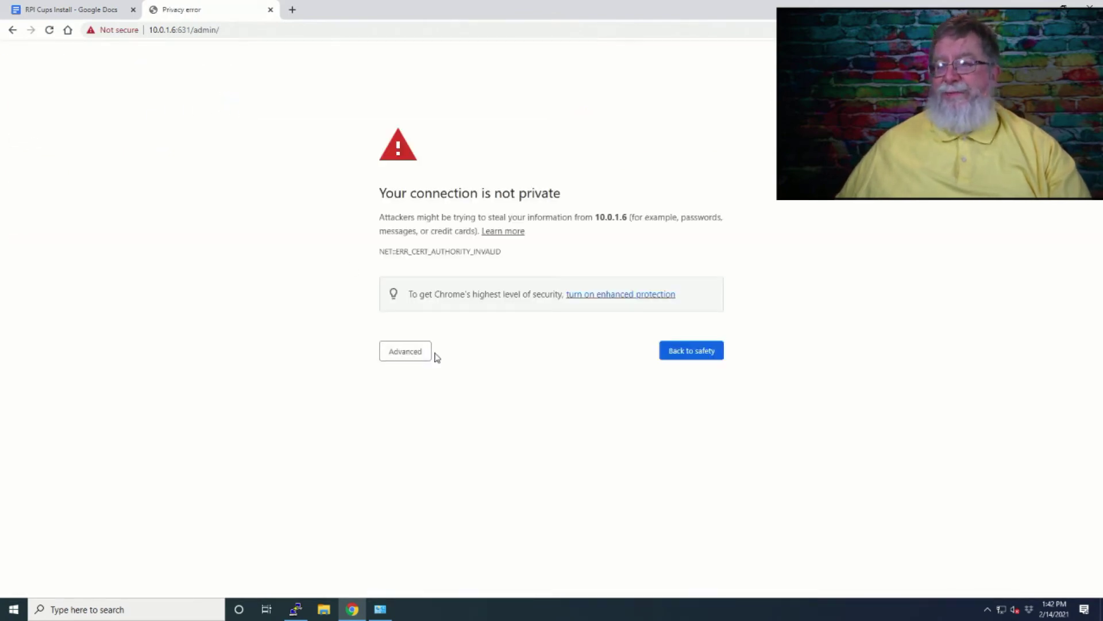
click(413, 353)
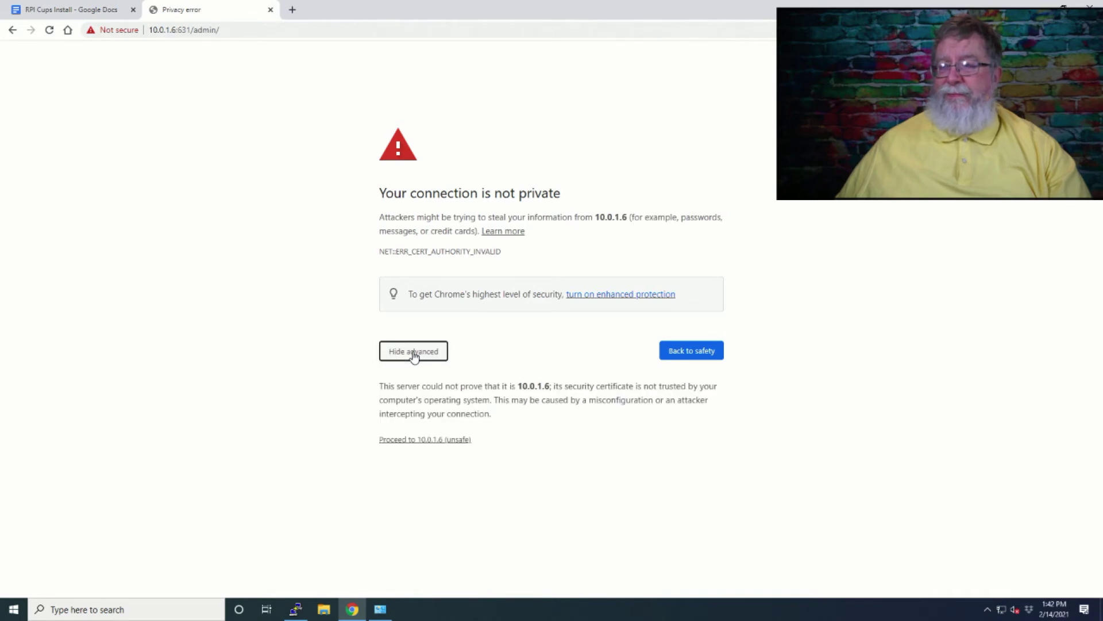
click(403, 441)
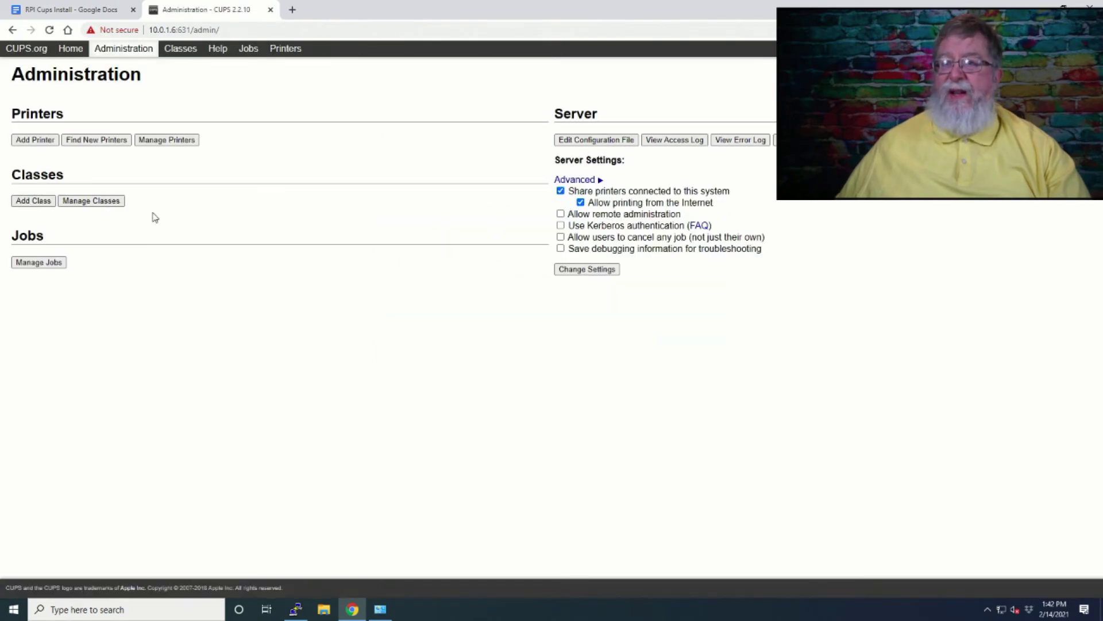
- Start adding a printer and choose the local HP LaserJet P2015 Series
click(35, 141)
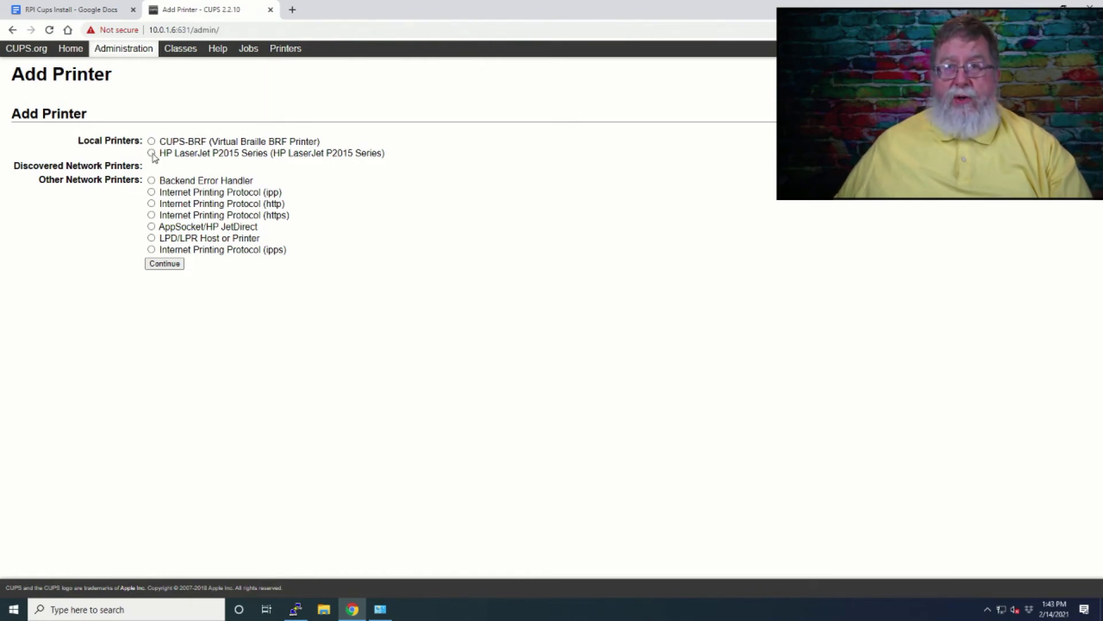
click(152, 154)
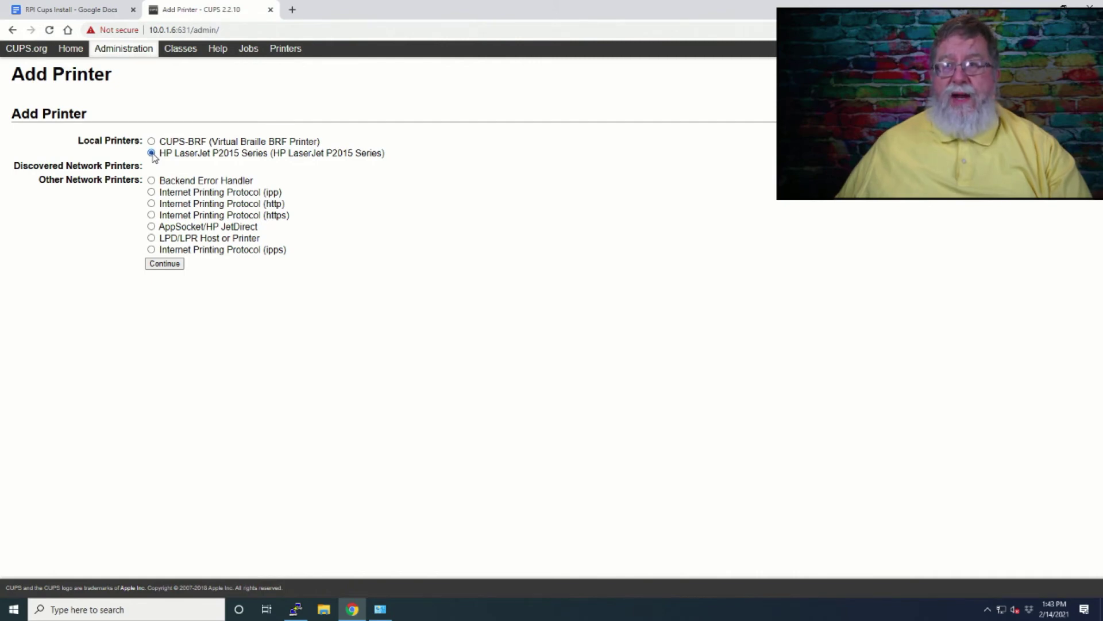
click(175, 266)
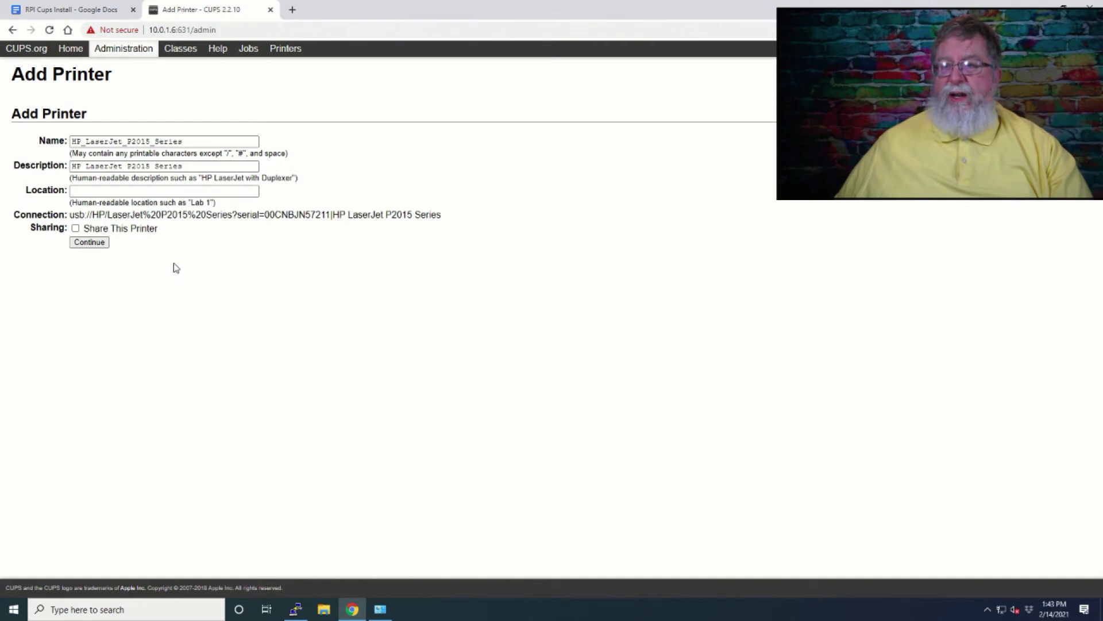
- Name the printer HP_P2015_USB, use that as its description, and enable Share This Printer
click(193, 140)
key(Left)
key(Left)
key(Left)
key(Left)
key(Left)
key(Left)
key(Left)
key(Left)
key(Left)
key(Left)
key(Left)
key(Left)
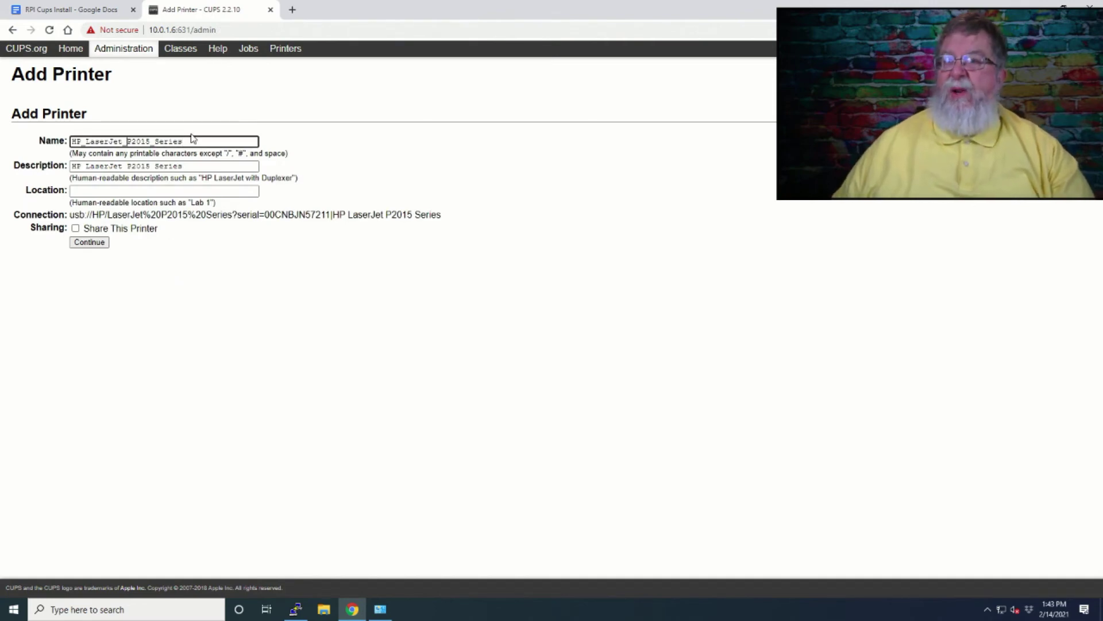
key(BackSpace)
key(BackSpace)
key(BackSpace)
key(BackSpace)
key(BackSpace)
key(BackSpace)
key(BackSpace)
key(BackSpace)
key(BackSpace)
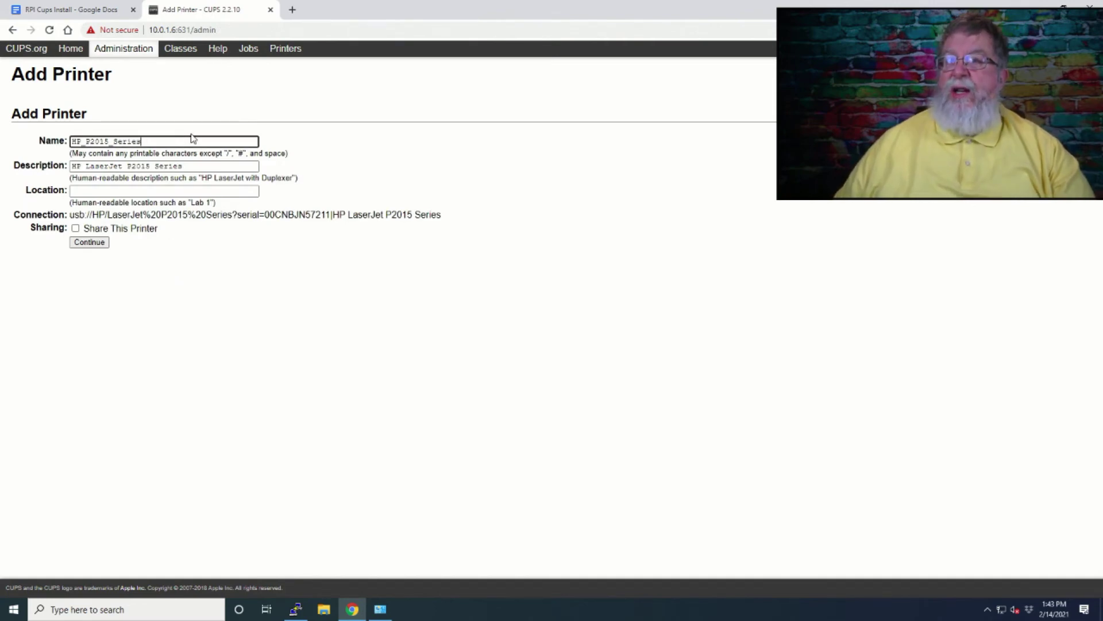
key(BackSpace)
key(BackSpace)
key(BackSpace)
key(BackSpace)
key(BackSpace)
key(BackSpace)
text(USB)
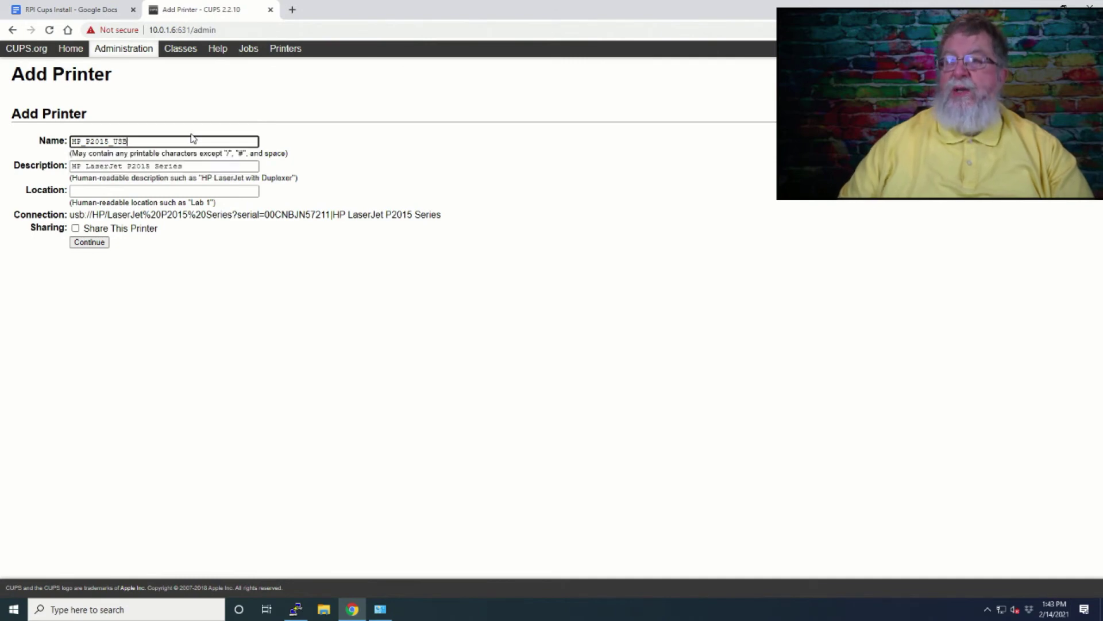
key(ctrl+a)
key(ctrl+c)
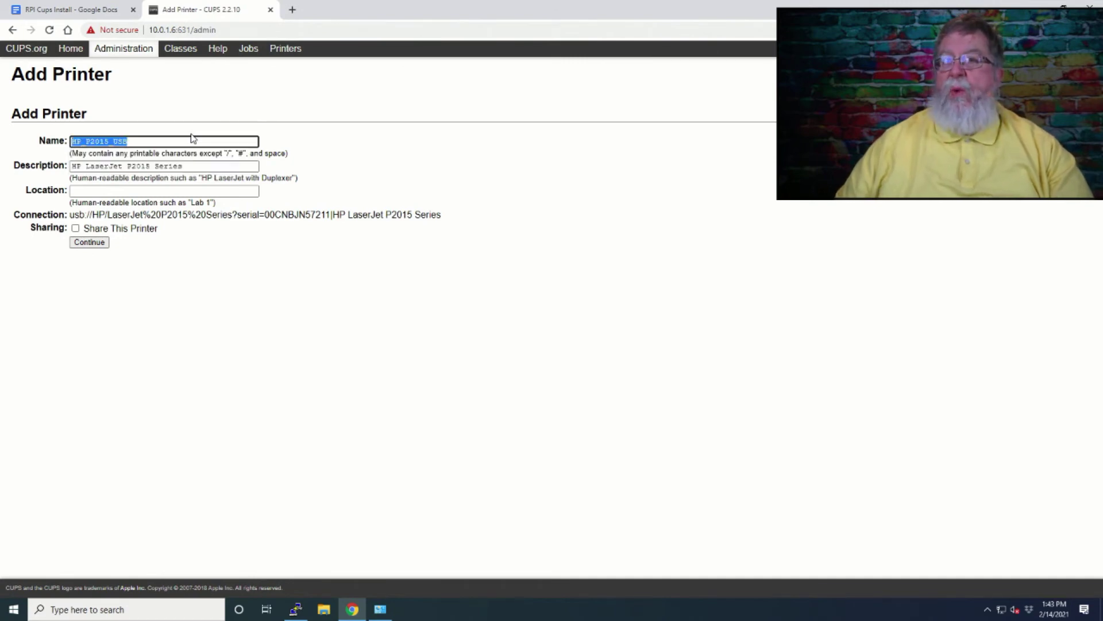
click(194, 166)
key(ctrl+a)
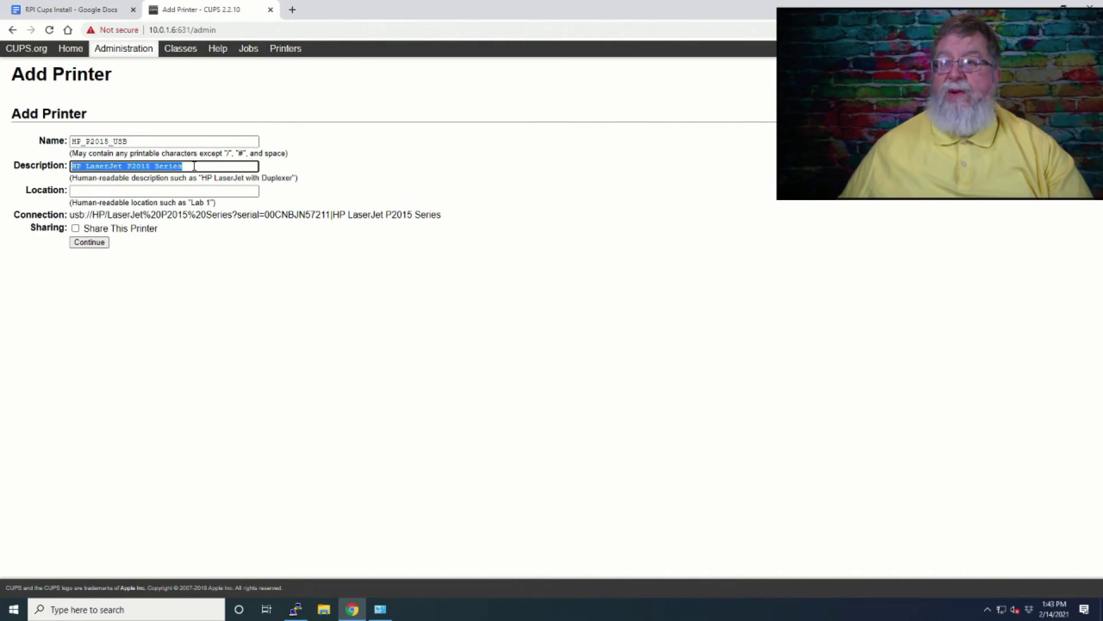
key(ctrl+v)
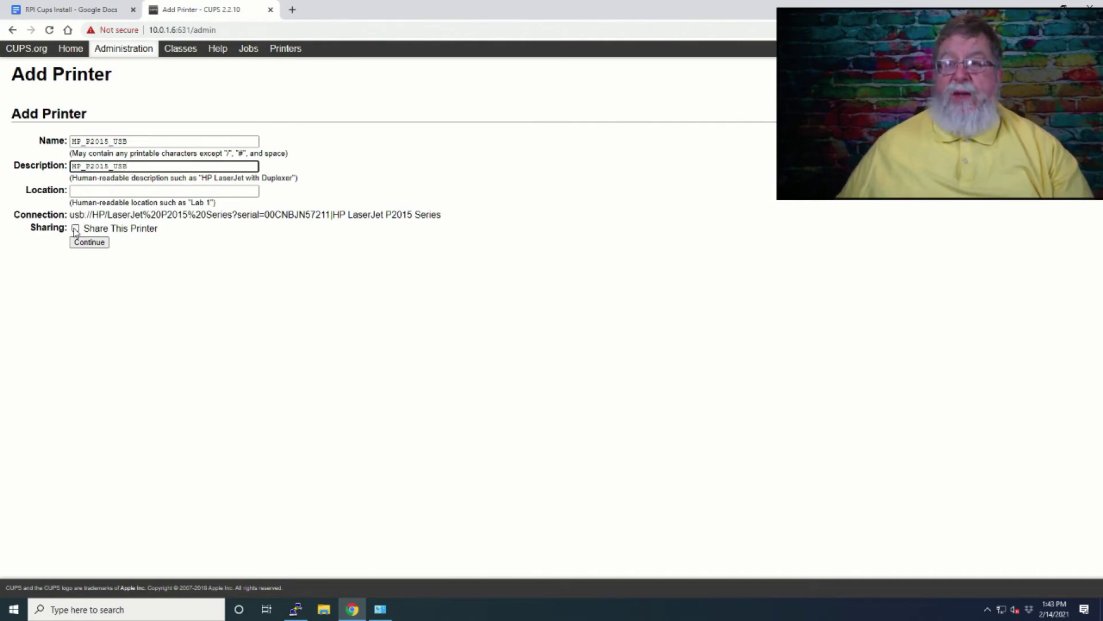
click(76, 229)
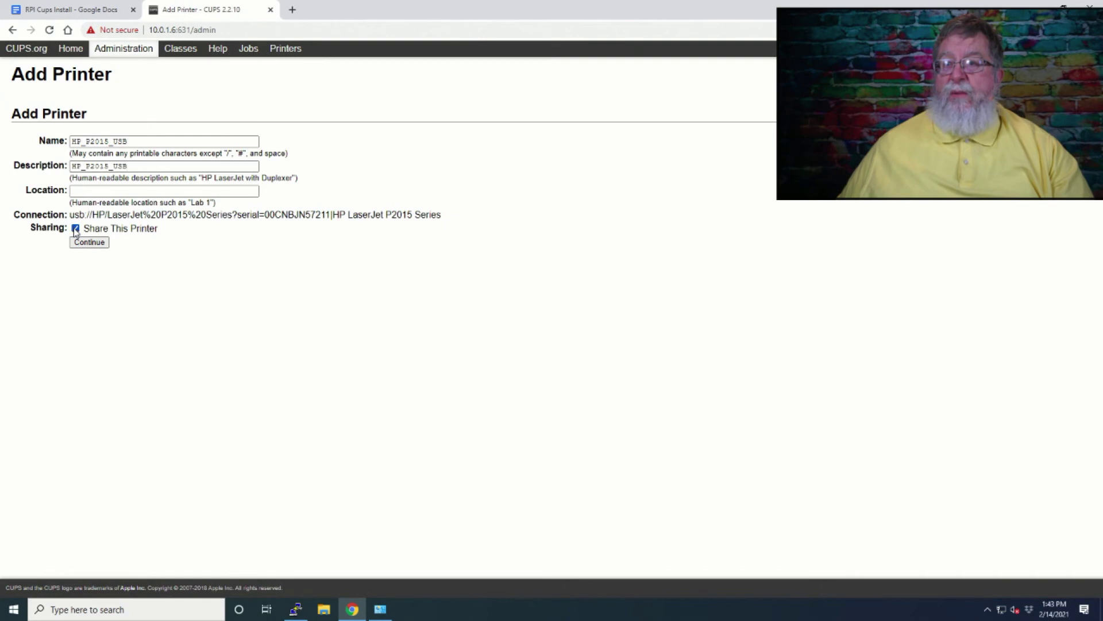
click(89, 242)
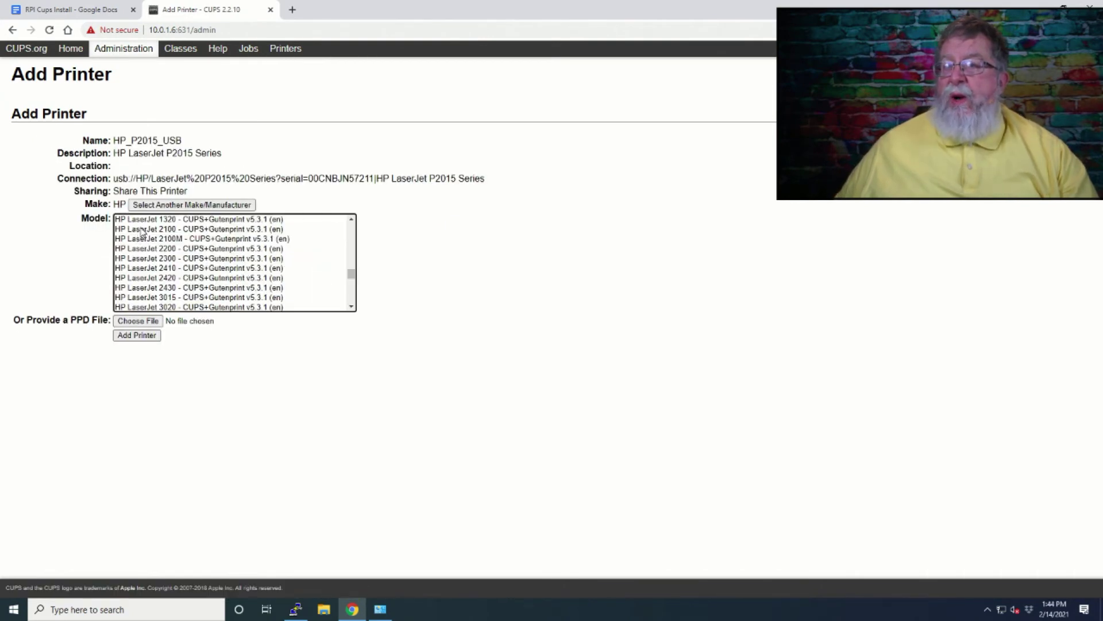
- Pick the HP LaserJet 2100 - CUPS+Gutenprint driver, add the printer, and save its default options
click(142, 230)
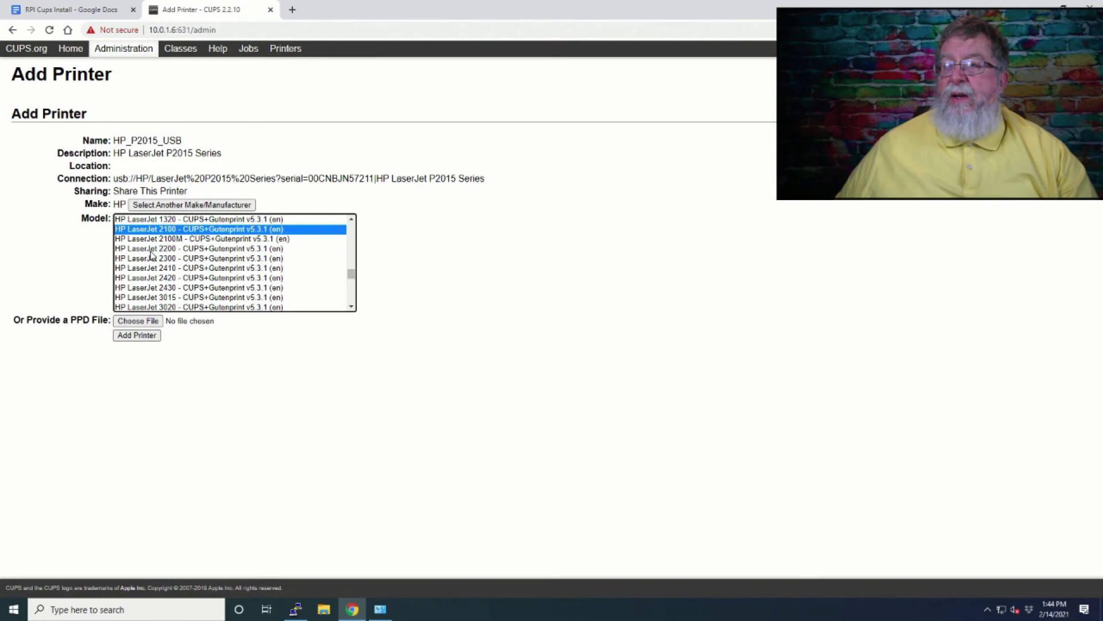
click(144, 336)
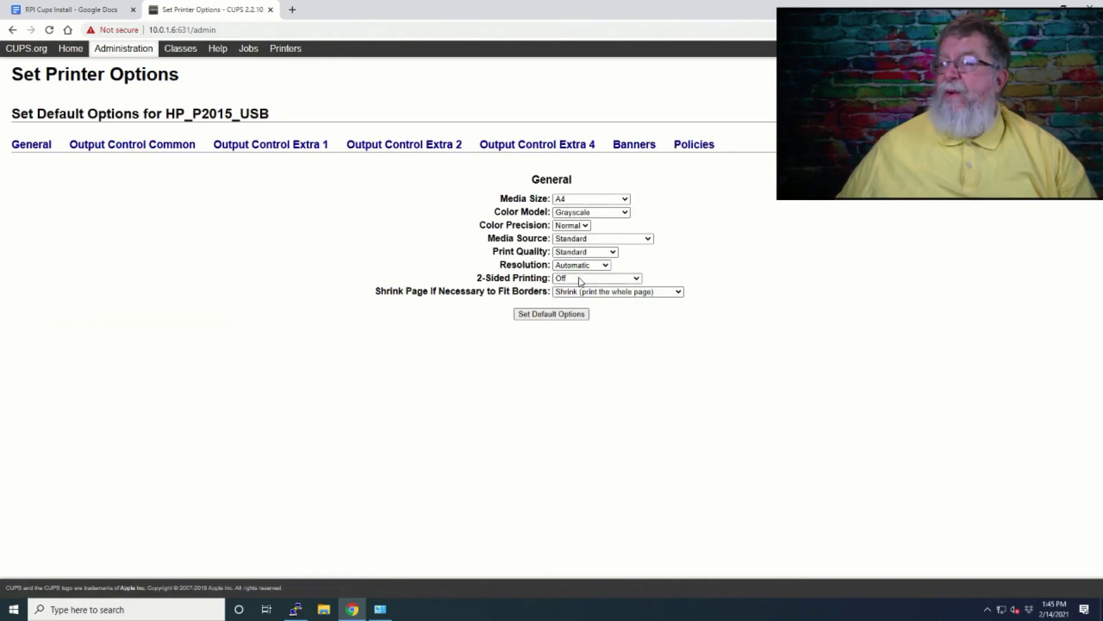
click(544, 314)
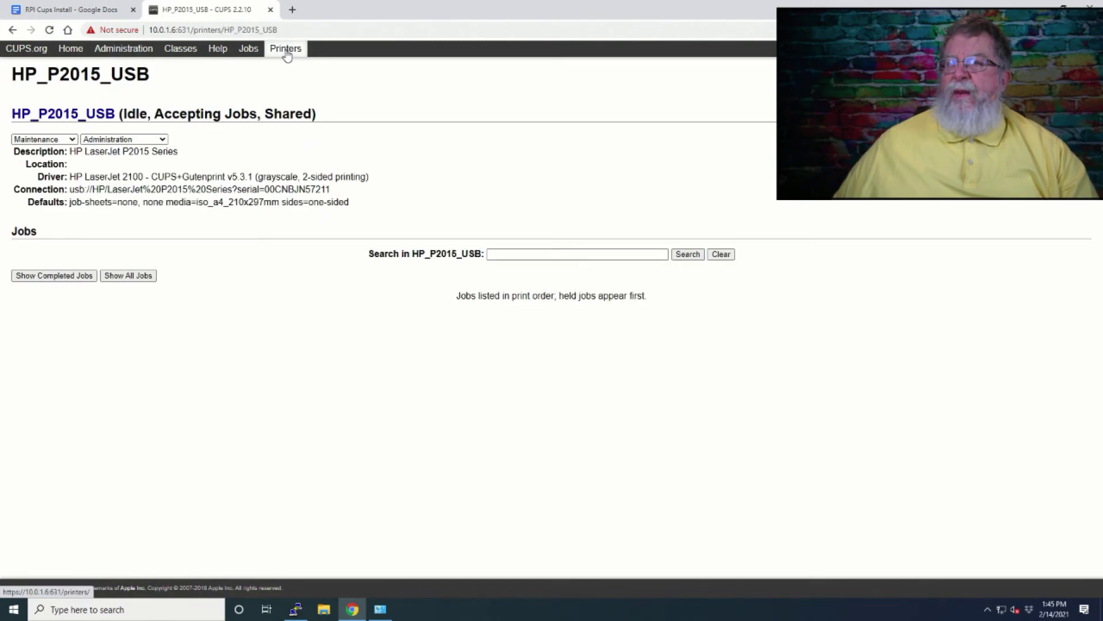
- Print two test pages to HP_P2015_USB from the Maintenance menu
click(163, 140)
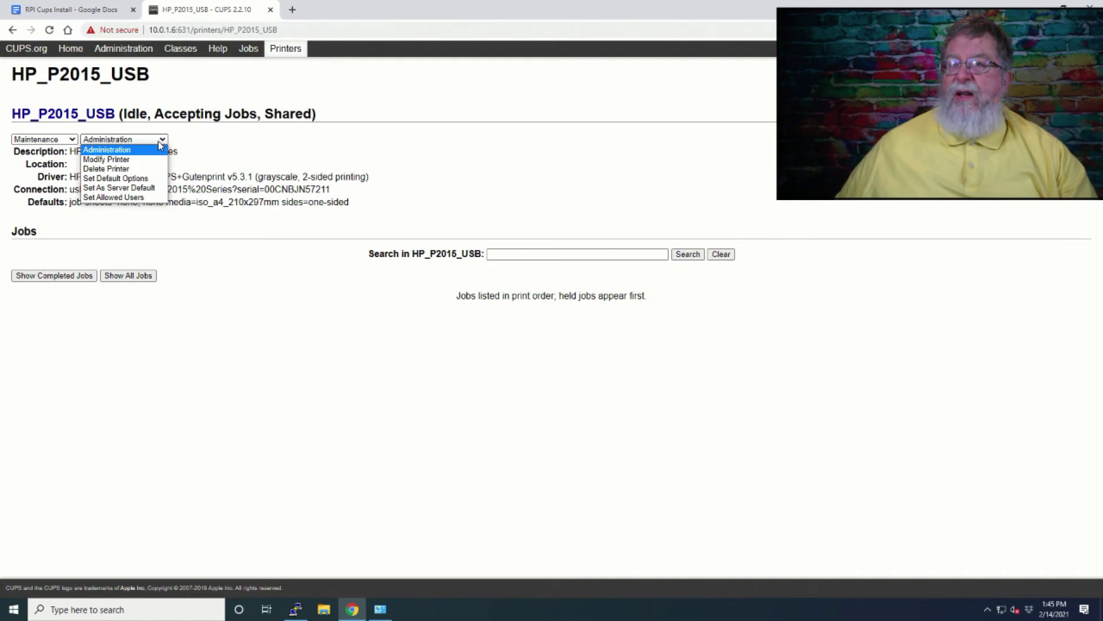
click(50, 140)
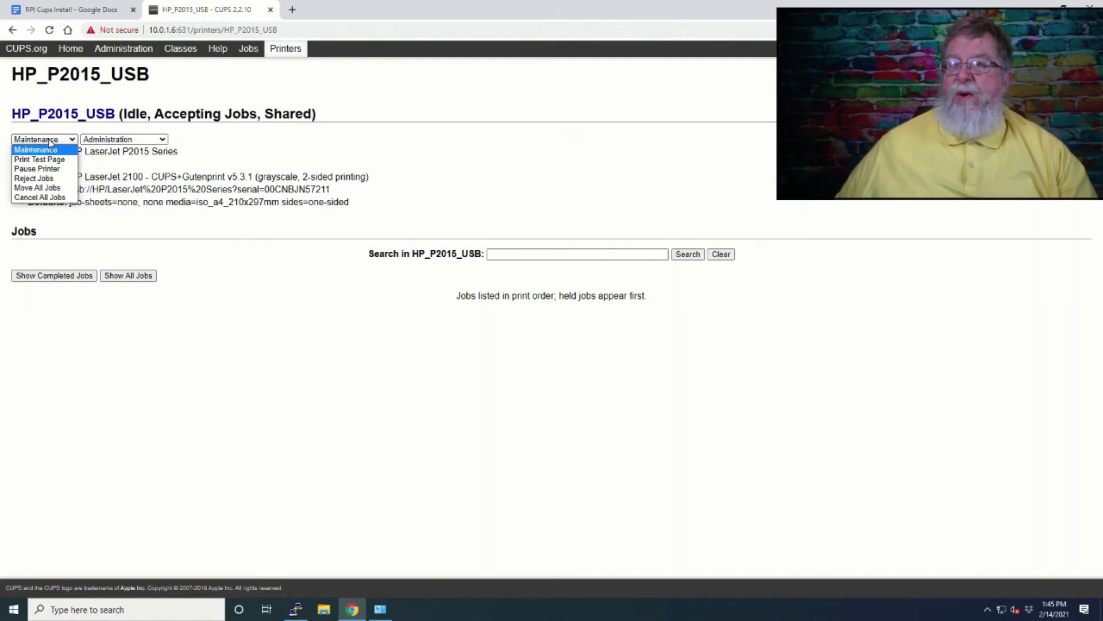
click(55, 160)
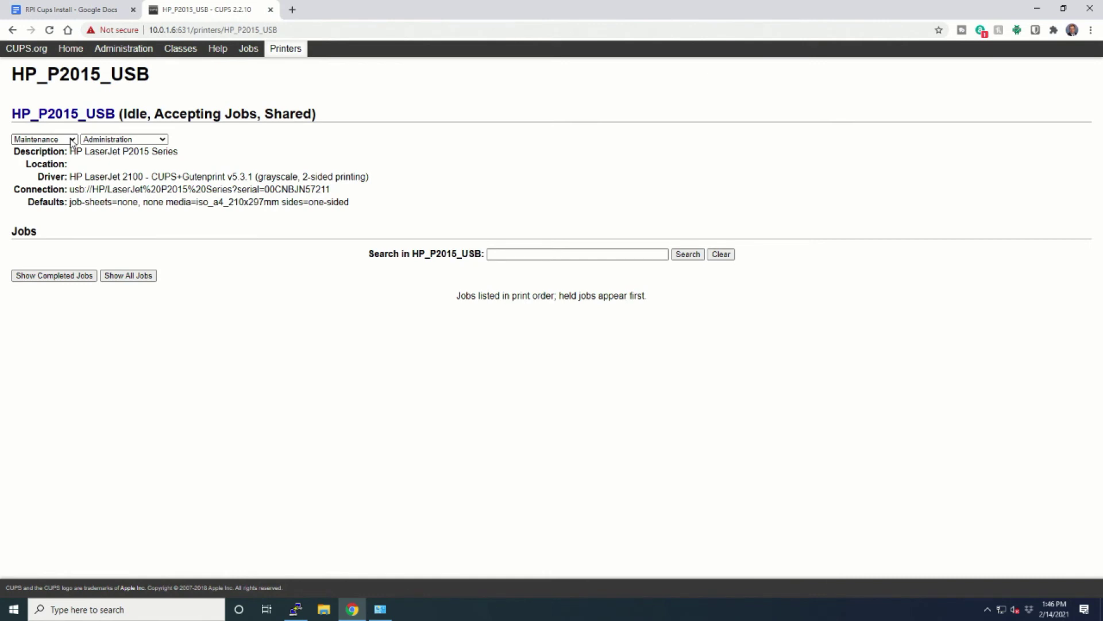
click(72, 140)
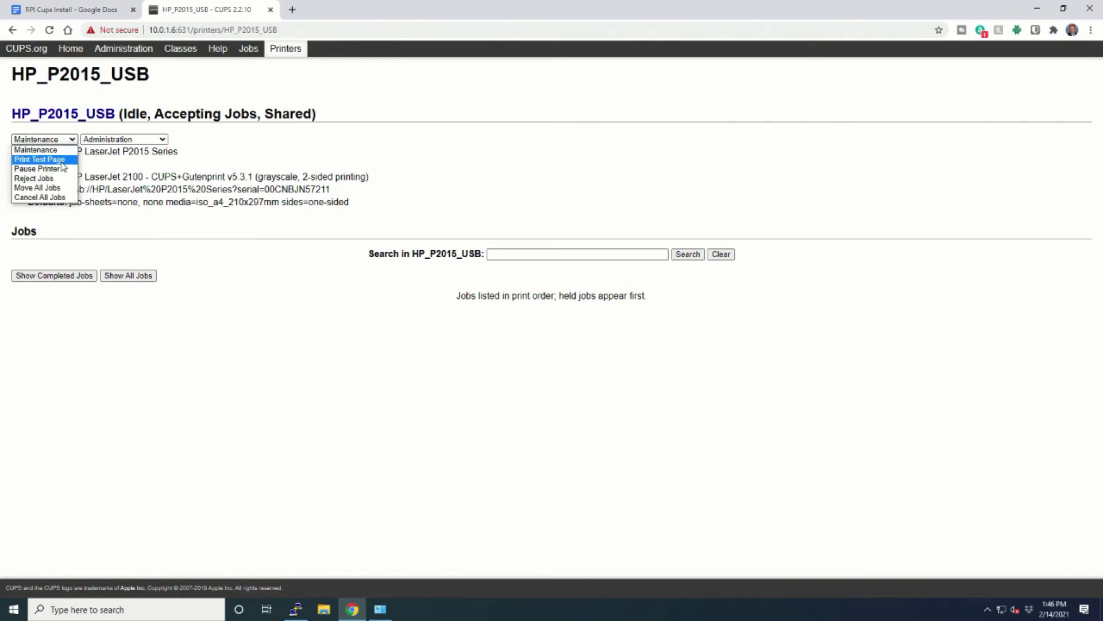
click(59, 163)
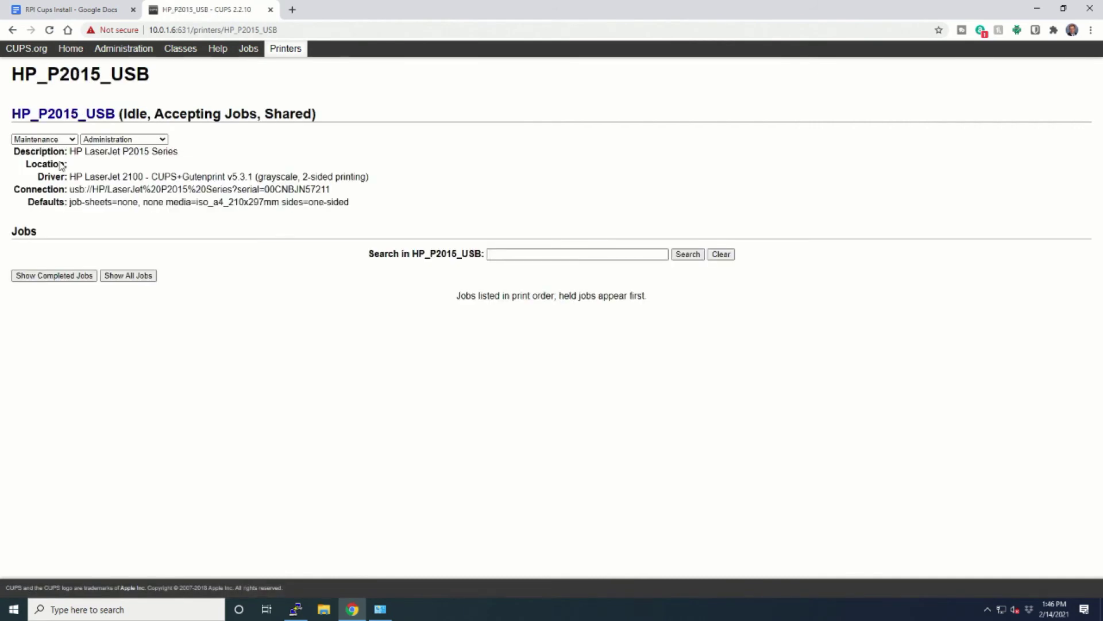
- Show all jobs on the Jobs page, revealing completed HP_P2015_USB-1 and HP_P2015_USB-2
click(248, 48)
click(126, 122)
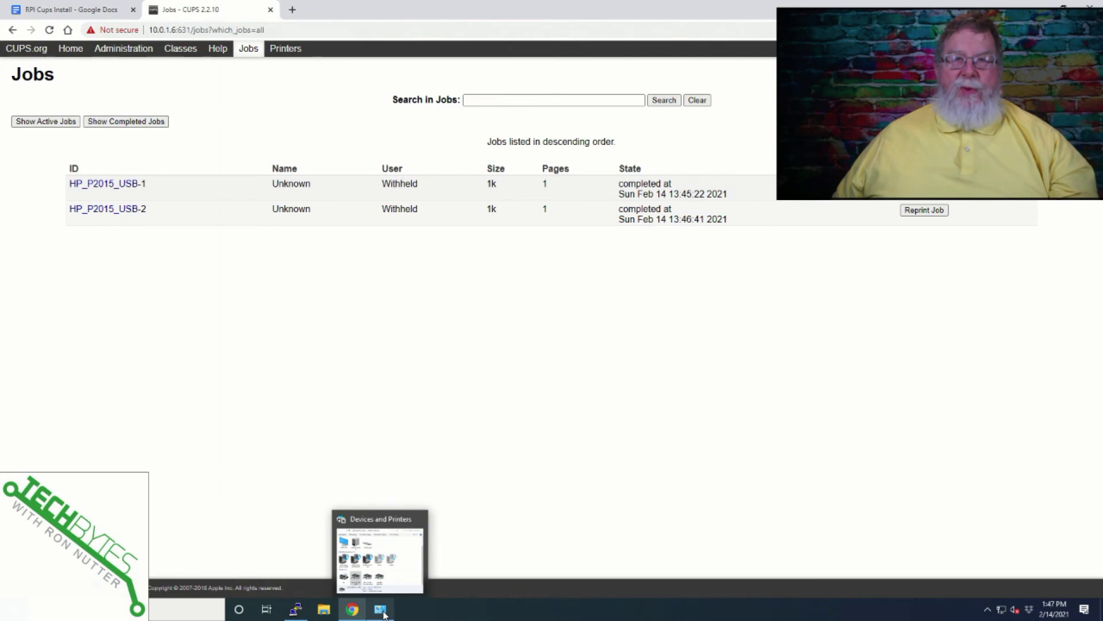
- Add the HP LaserJet P2015 Series @ cups printer through Add a printer
click(382, 611)
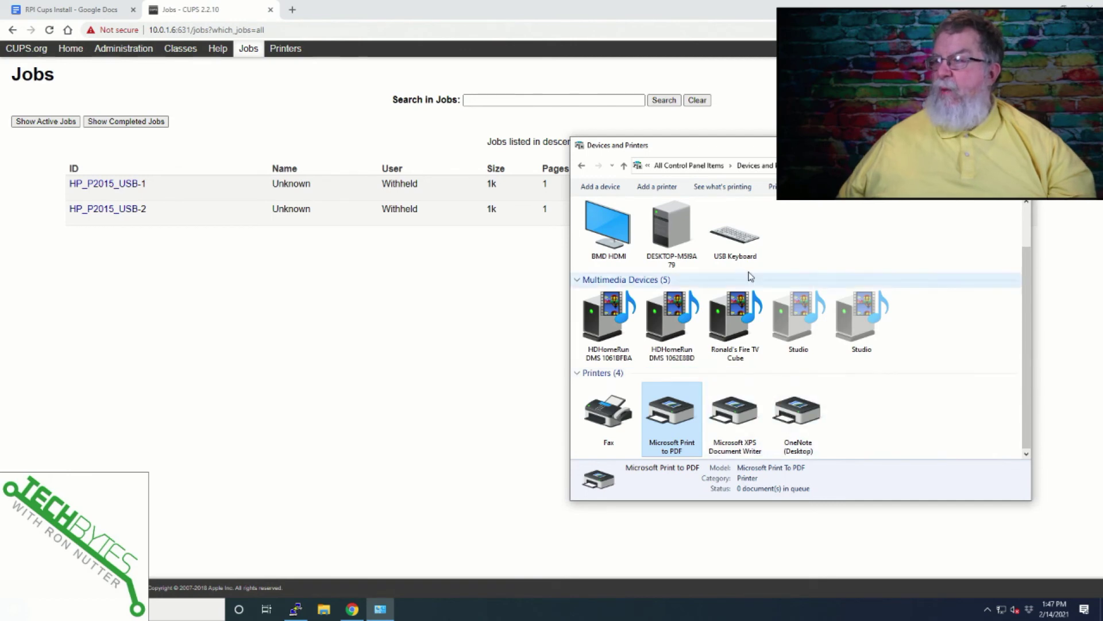
click(666, 191)
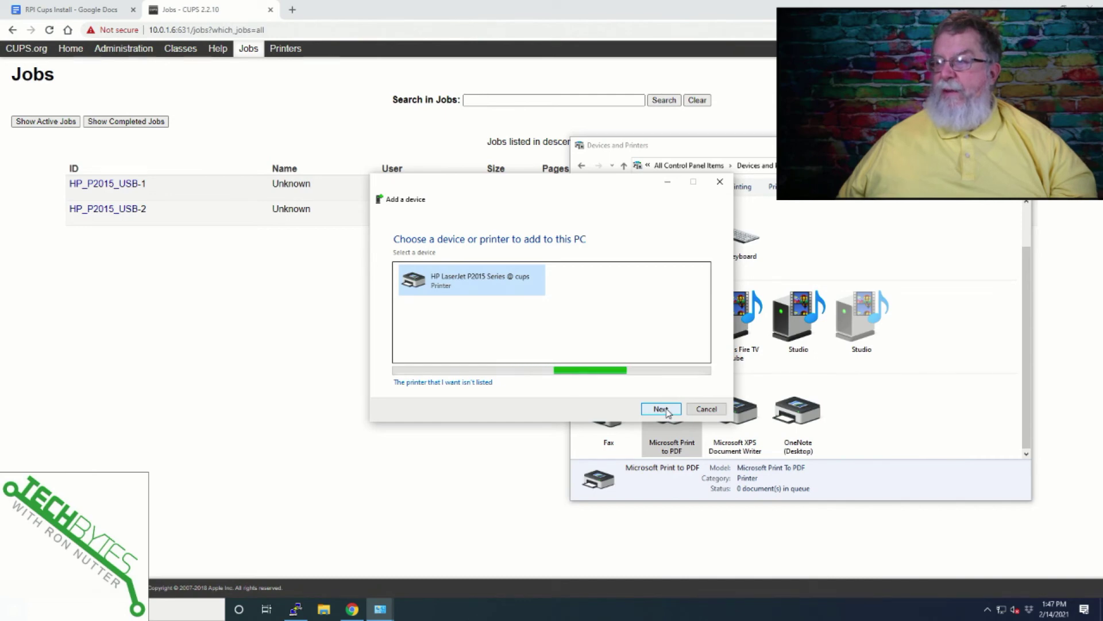
click(661, 409)
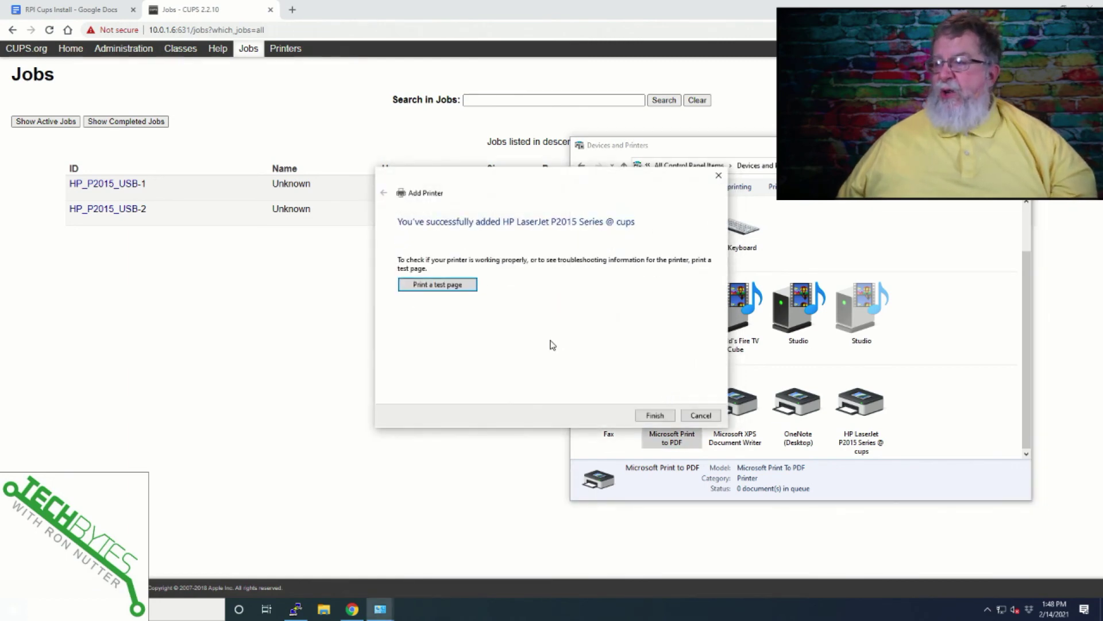
- Print a Windows test page on HP LaserJet P2015 Series @ cups, dismiss the confirmation, and finish the wizard
click(458, 286)
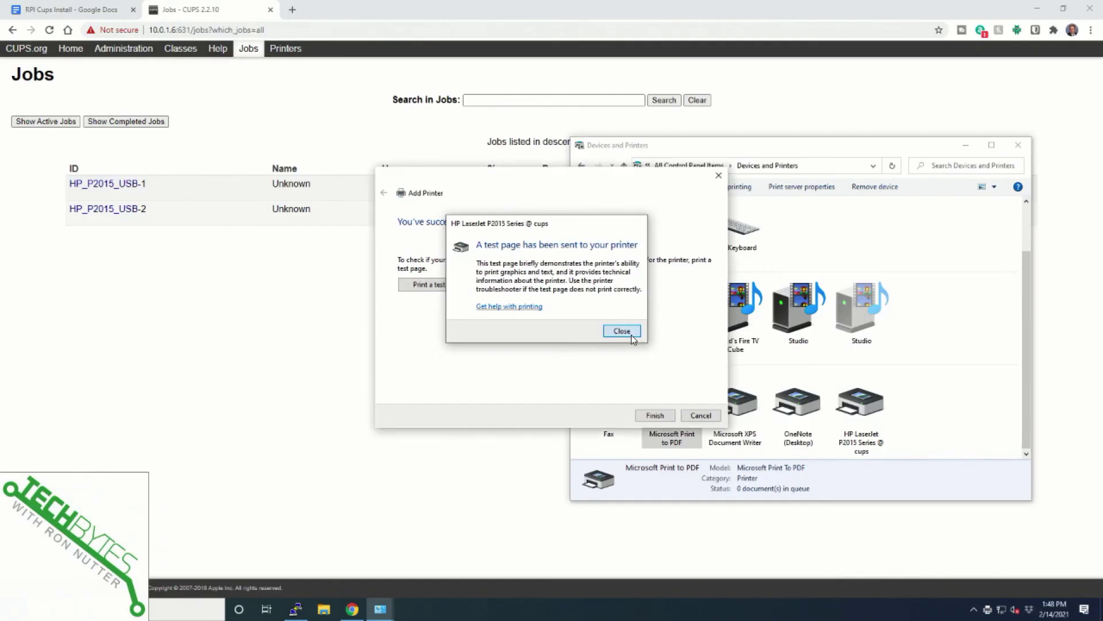
click(622, 329)
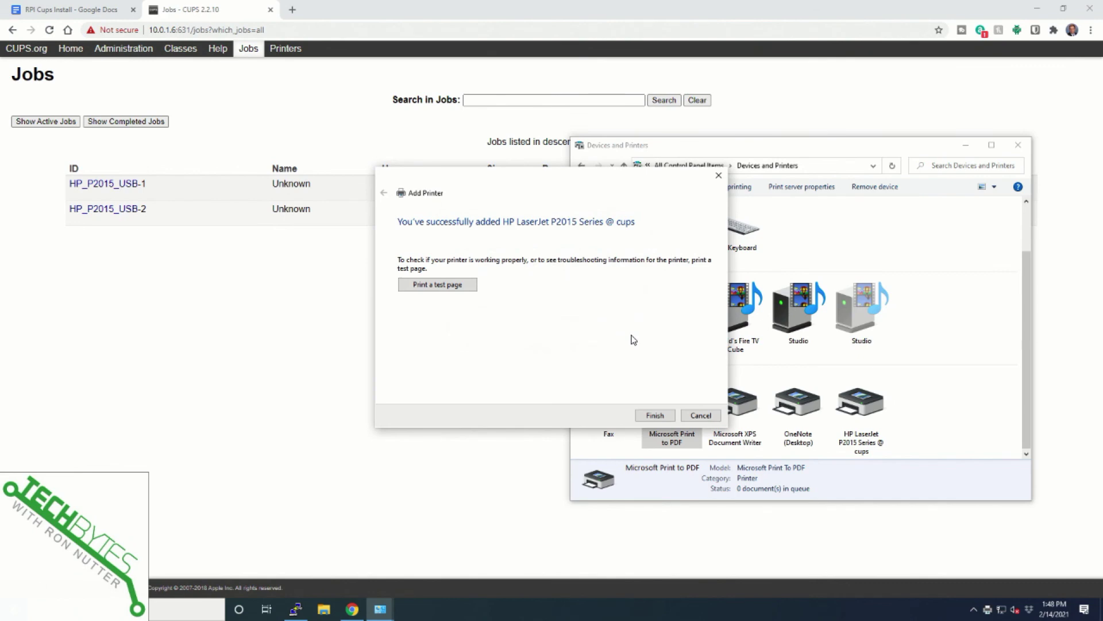
click(655, 415)
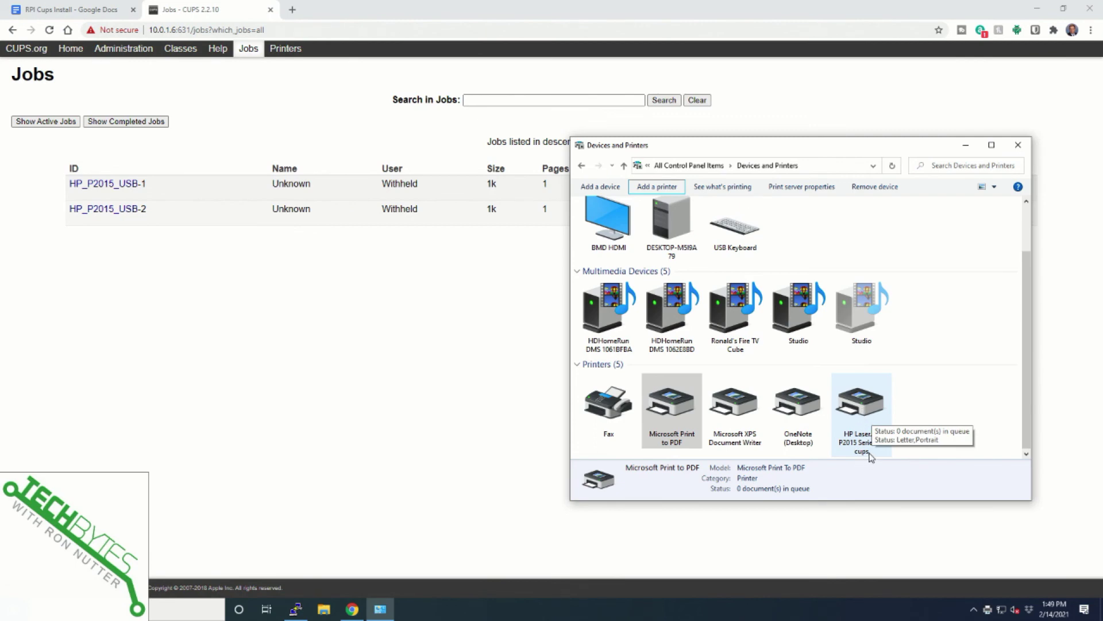
- Select HP LaserJet P2015 Series @ cups to show its Microsoft IPP Class Driver details and empty queue
click(871, 455)
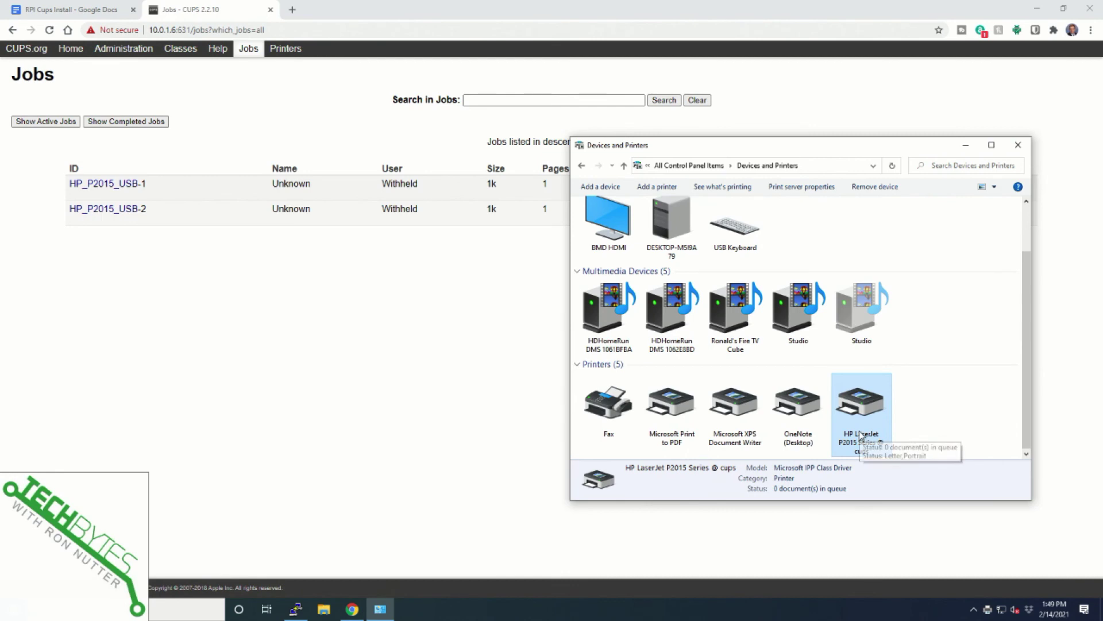